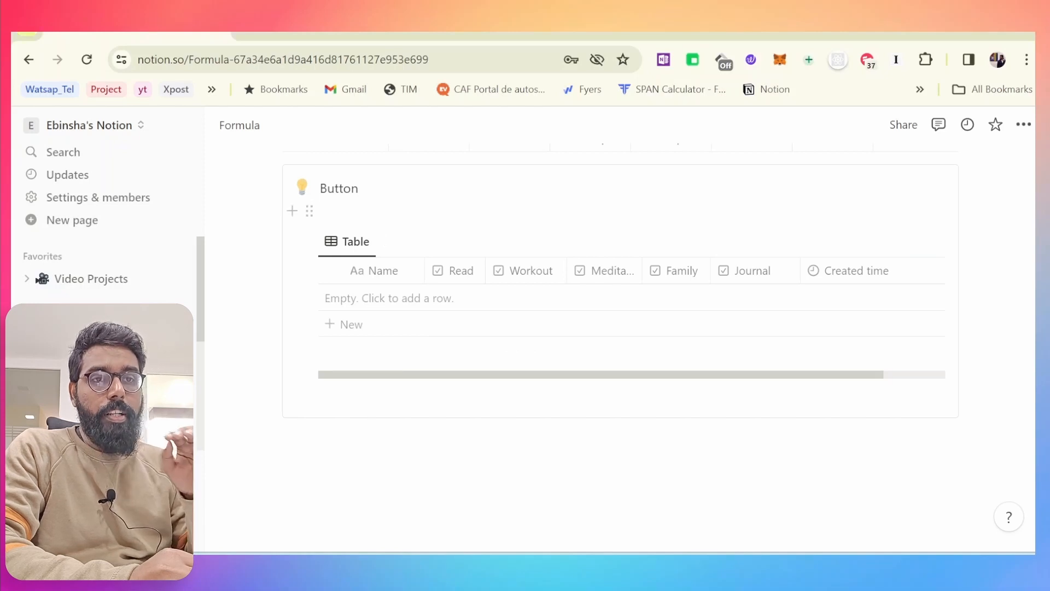
Step: Insert a Button block on a new line between the Button heading and the habit table
click(328, 212)
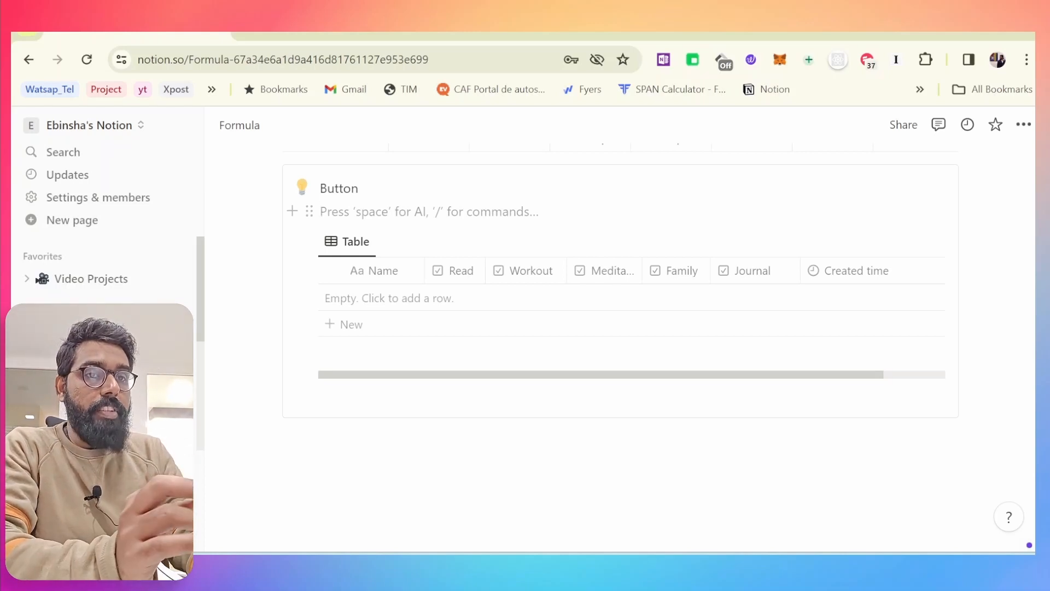
key(Return)
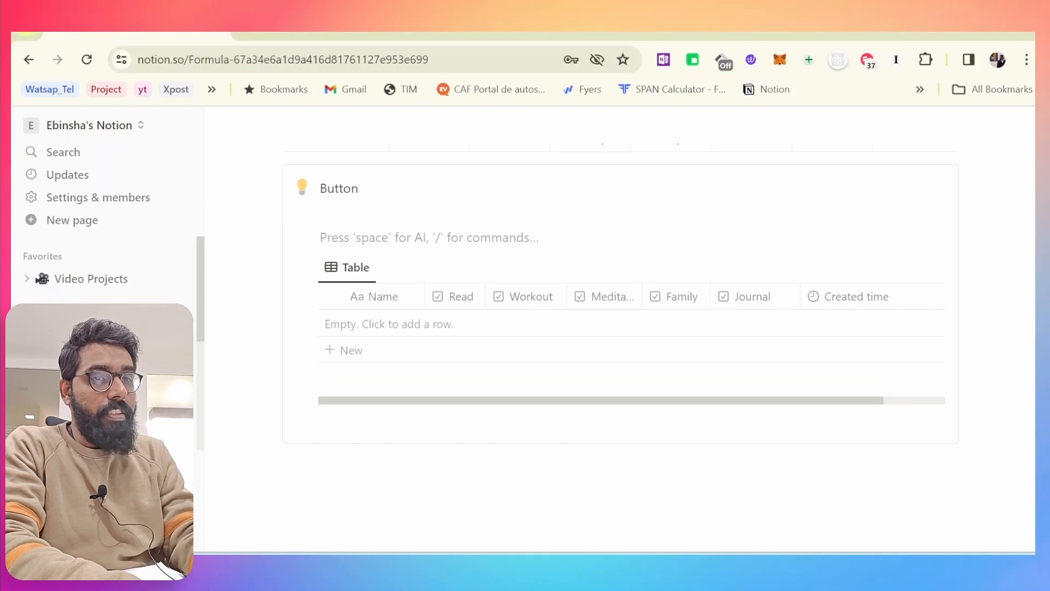
key(Up)
text(/but)
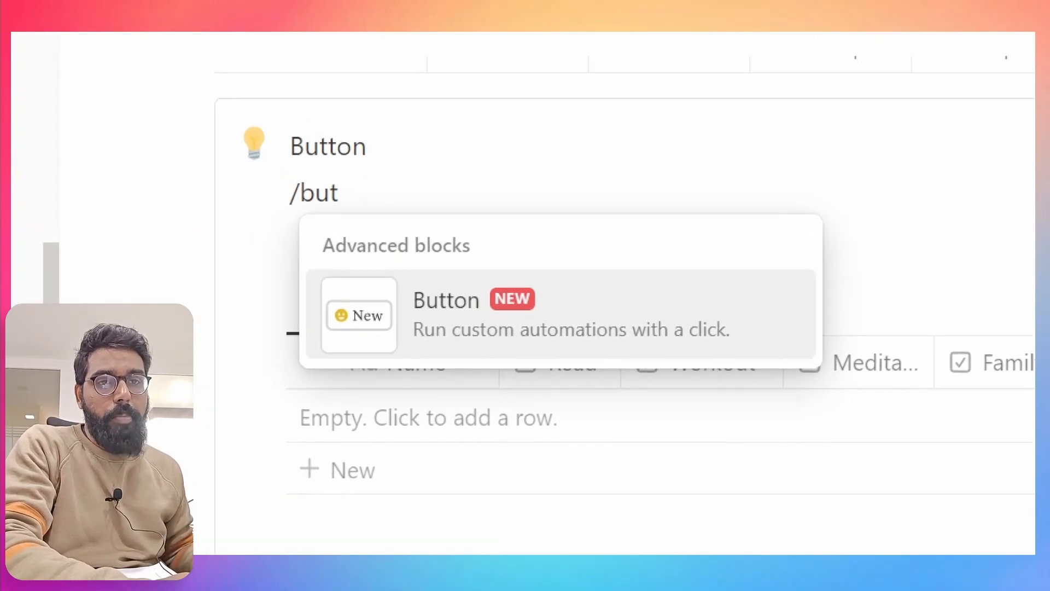
drag(404, 247, 391, 253)
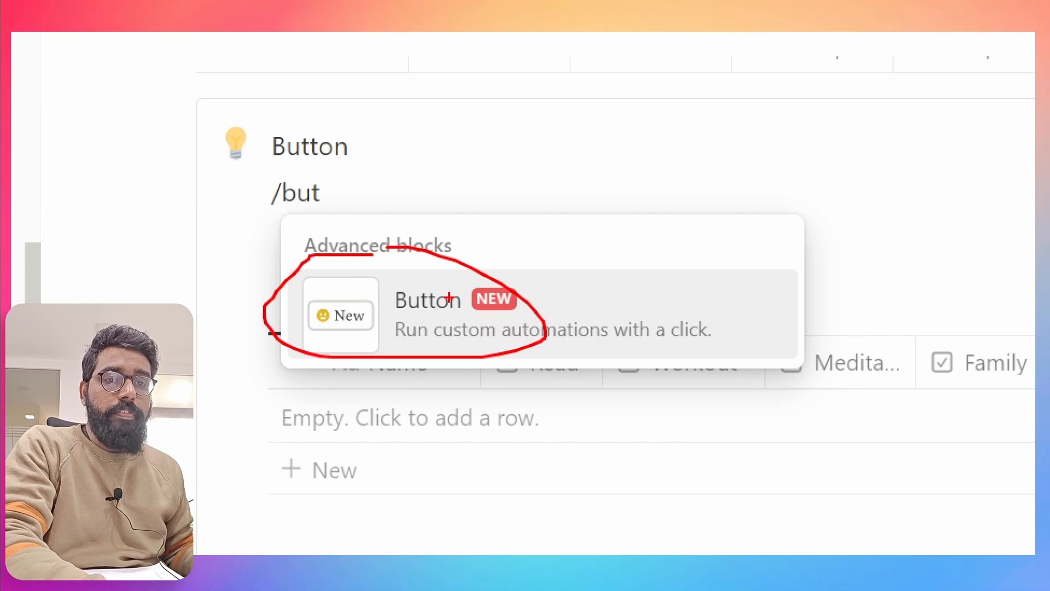
click(364, 305)
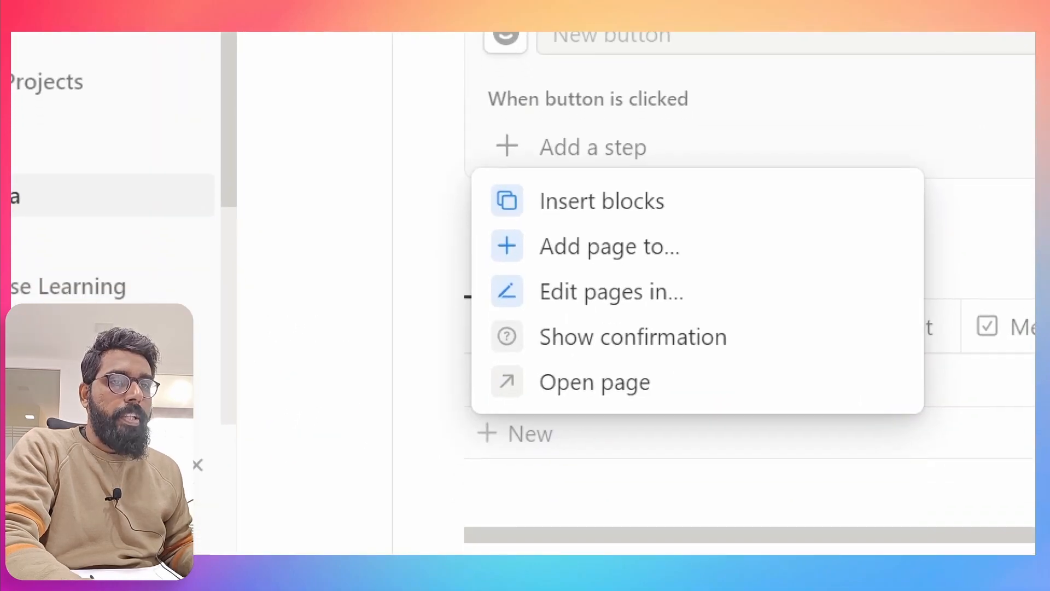
mouse_move(487, 163)
mouse_down()
mouse_move(525, 157)
mouse_move(881, 241)
mouse_move(714, 486)
mouse_move(327, 316)
mouse_move(604, 159)
mouse_up()
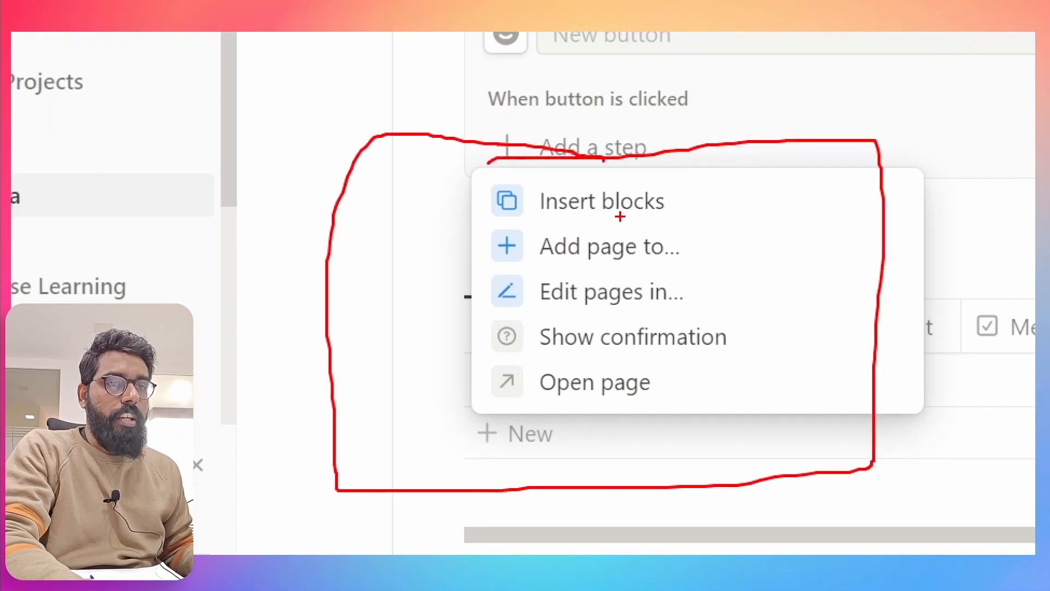
drag(629, 192, 683, 179)
mouse_move(522, 265)
mouse_down()
mouse_move(563, 257)
mouse_move(588, 230)
mouse_up()
mouse_move(596, 292)
mouse_down()
mouse_move(603, 301)
mouse_move(662, 270)
mouse_up()
drag(624, 352, 675, 323)
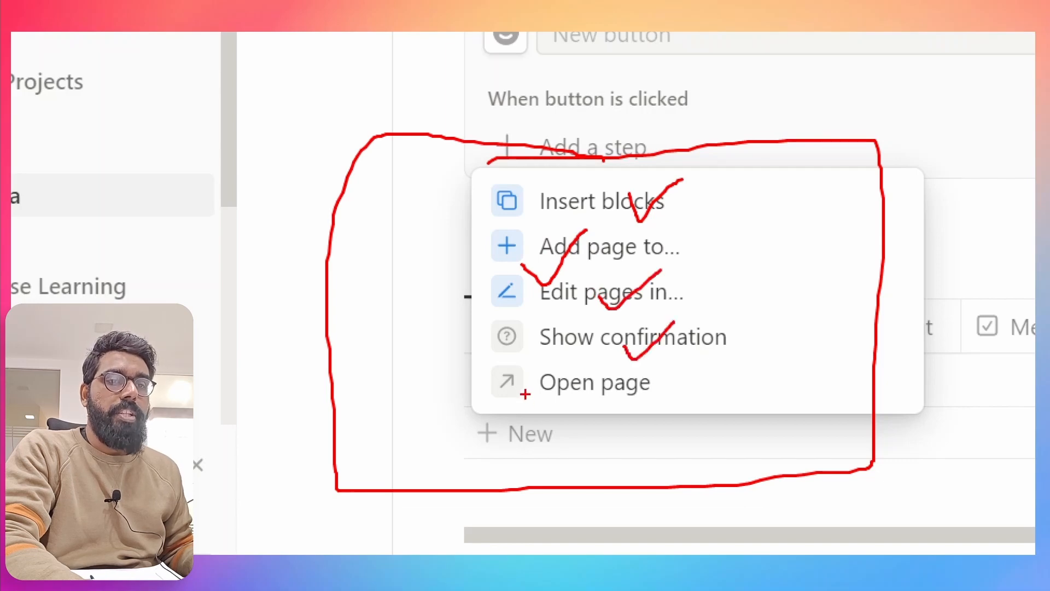
drag(534, 390, 593, 368)
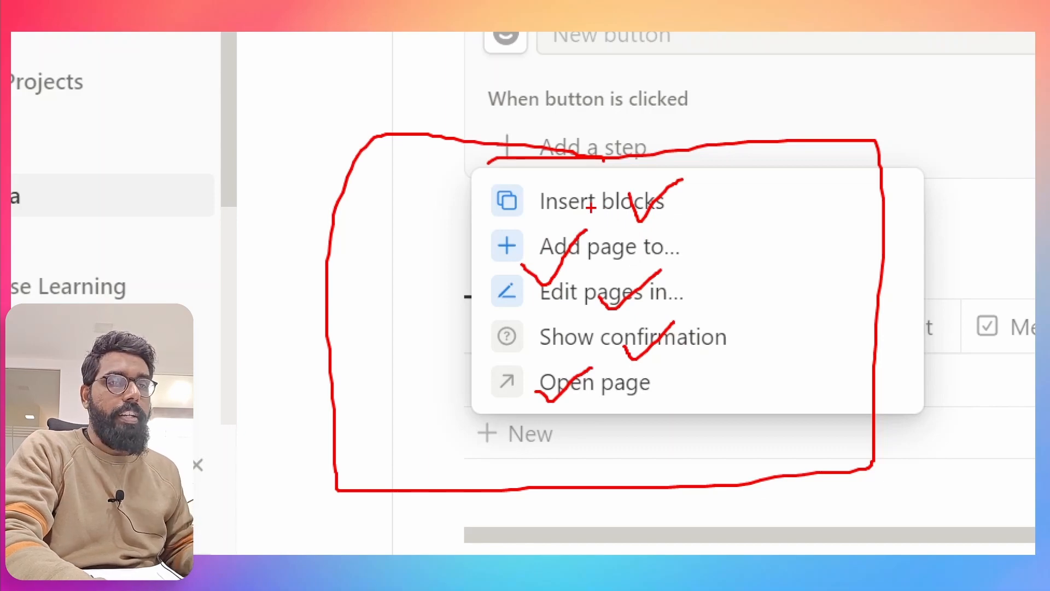
Step: Add an Insert blocks step to the new button's actions
click(590, 203)
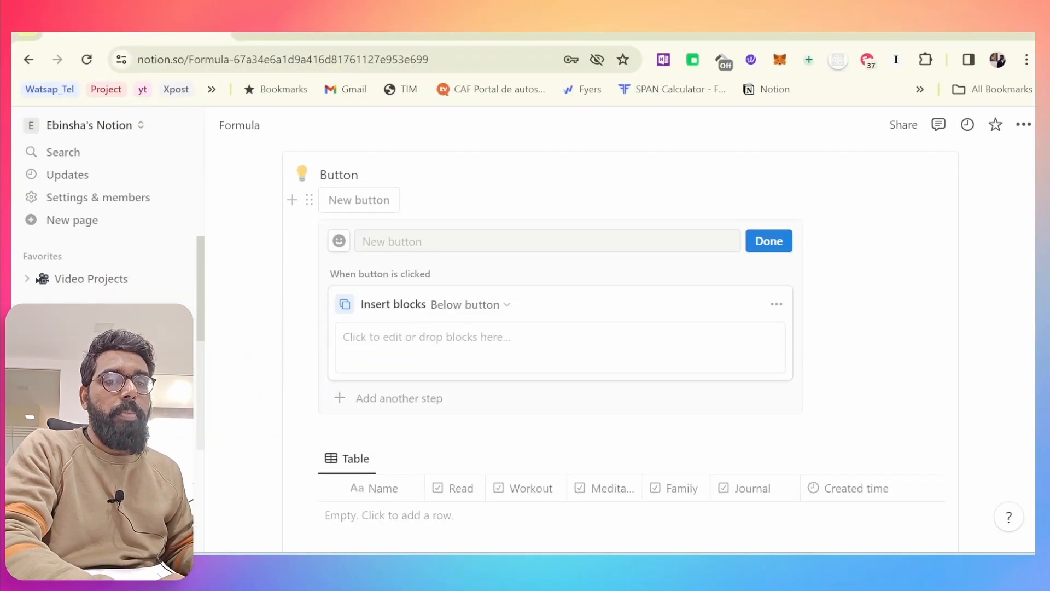
scroll(622, 343, down, 1)
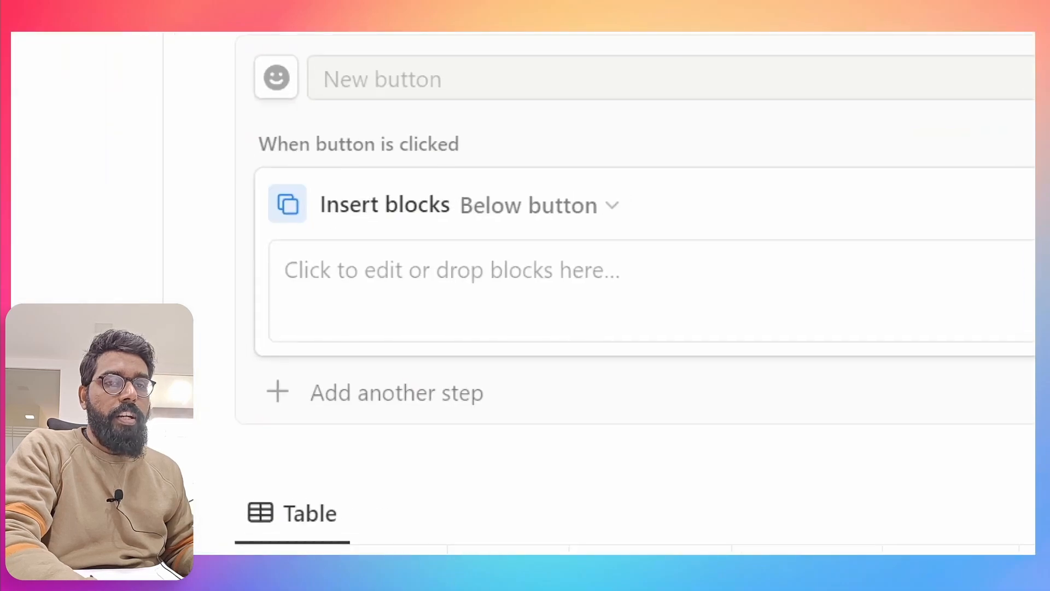
mouse_move(352, 253)
mouse_down()
mouse_move(429, 290)
mouse_move(331, 261)
mouse_up()
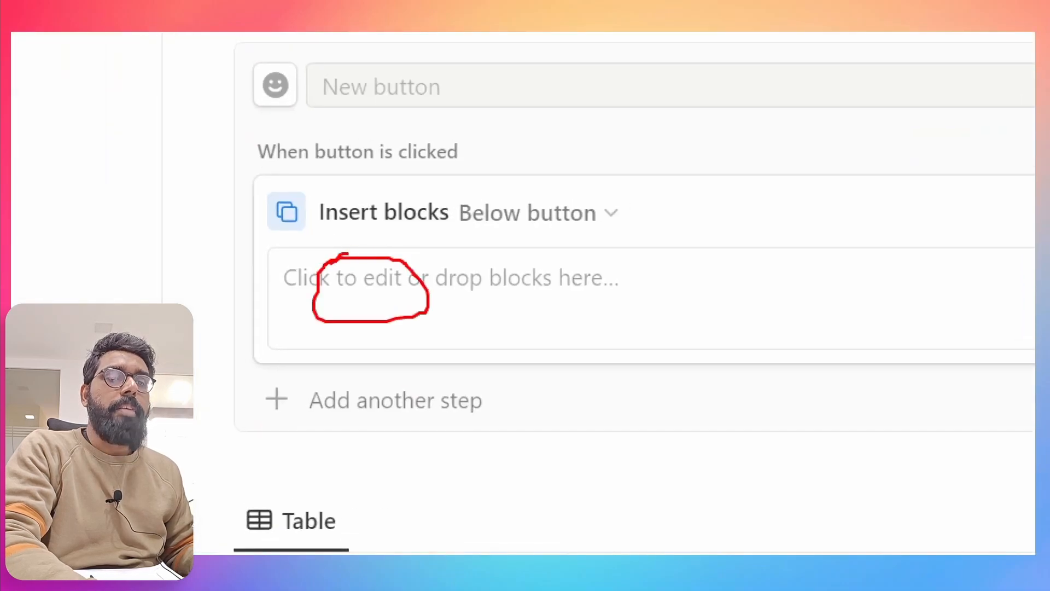
mouse_move(519, 280)
mouse_down()
mouse_move(533, 295)
mouse_move(621, 250)
mouse_up()
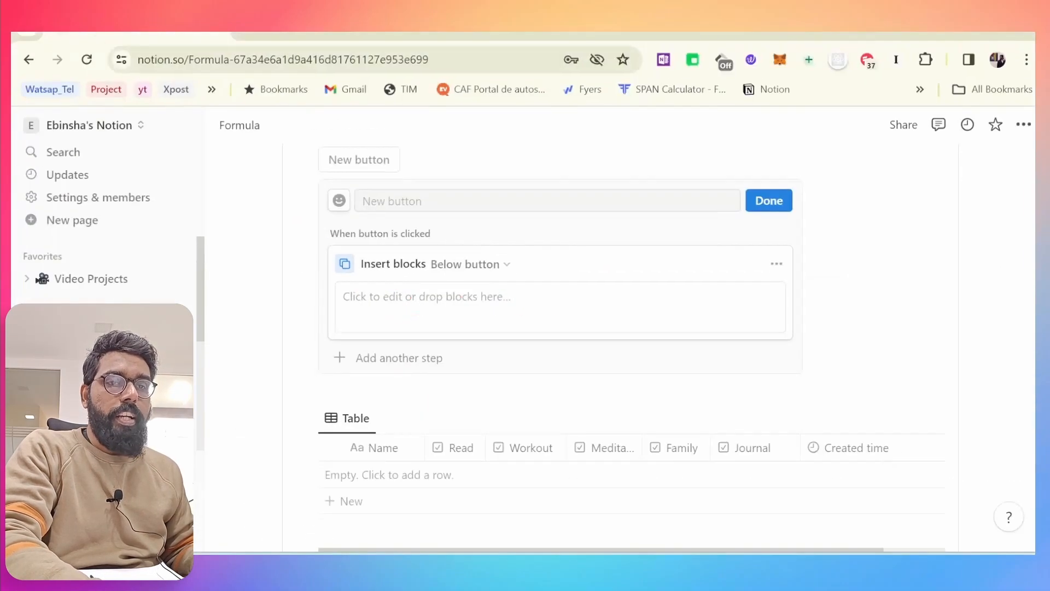
Step: Start a to-do list in the Insert blocks step with "morning walk" as its first item
click(416, 297)
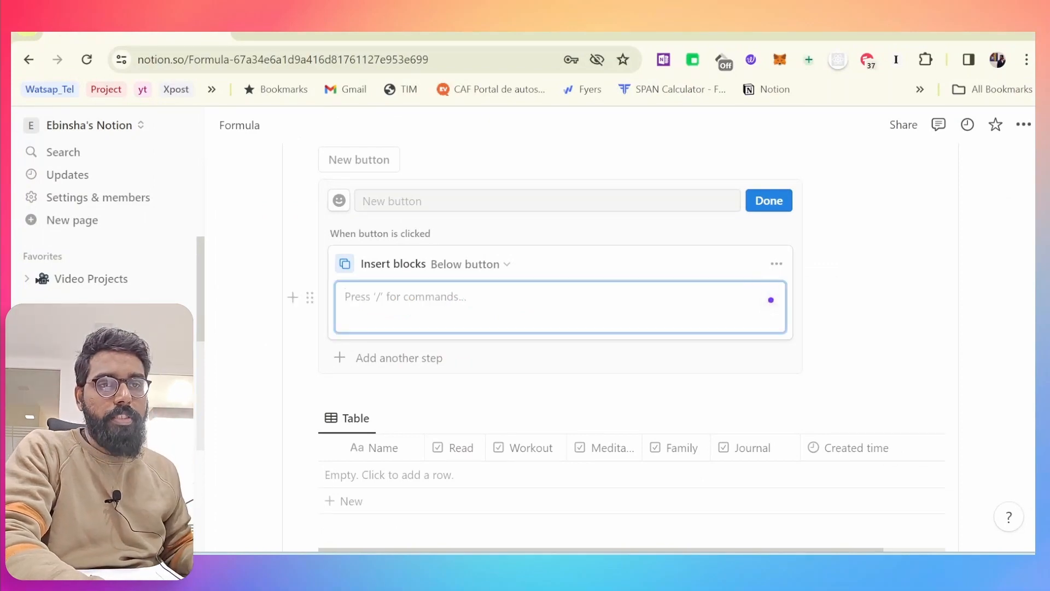
text(/)
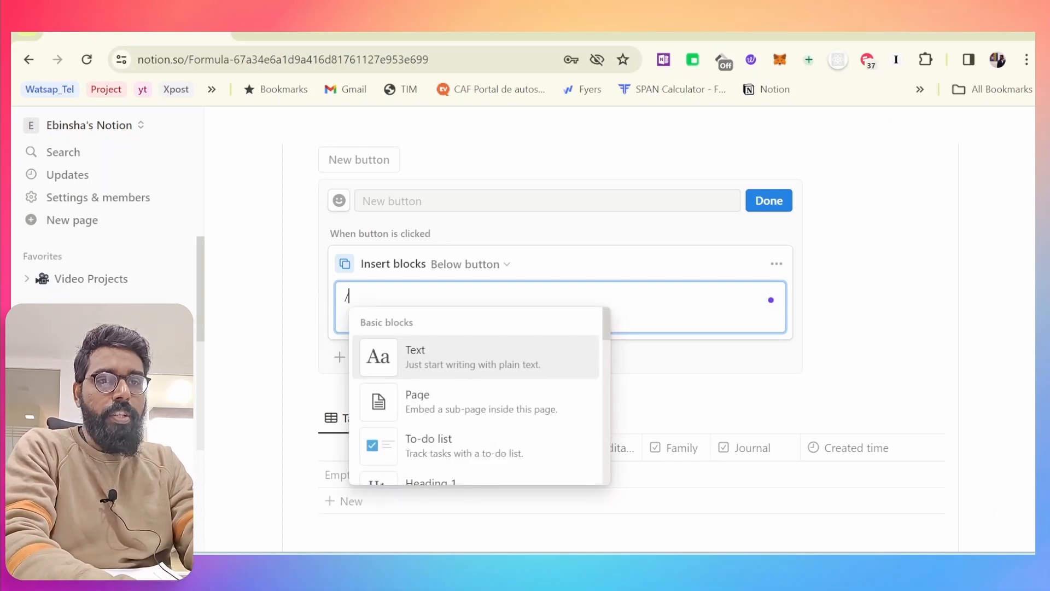
text(to)
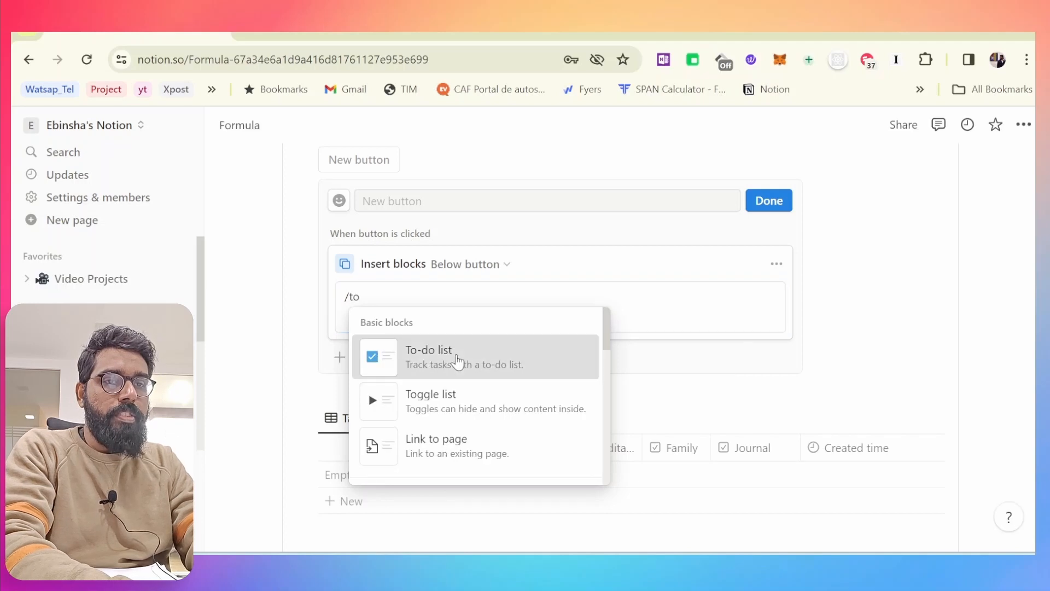
click(456, 355)
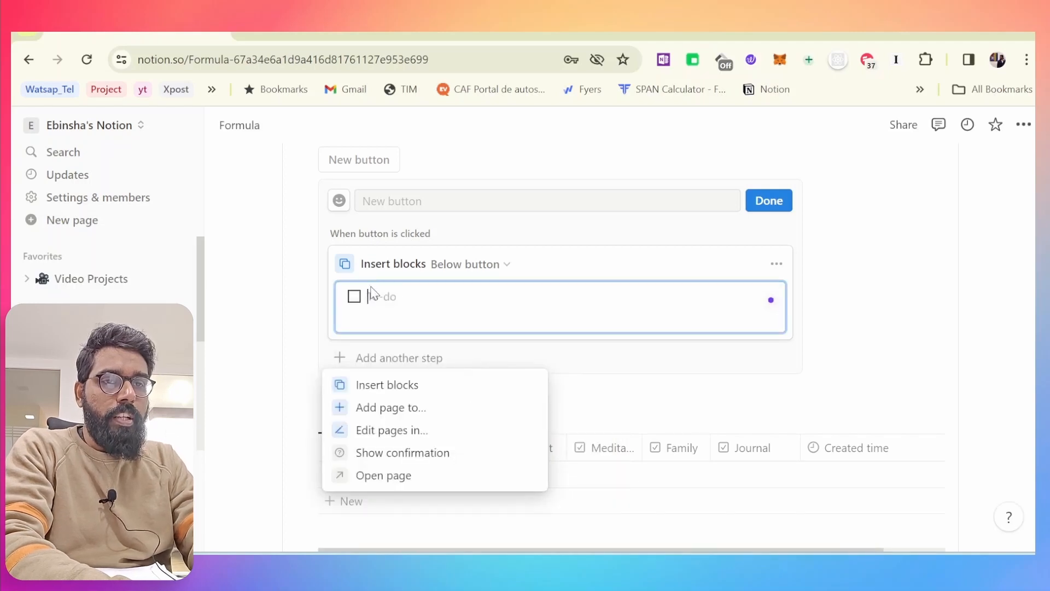
key(Escape)
text(morning )
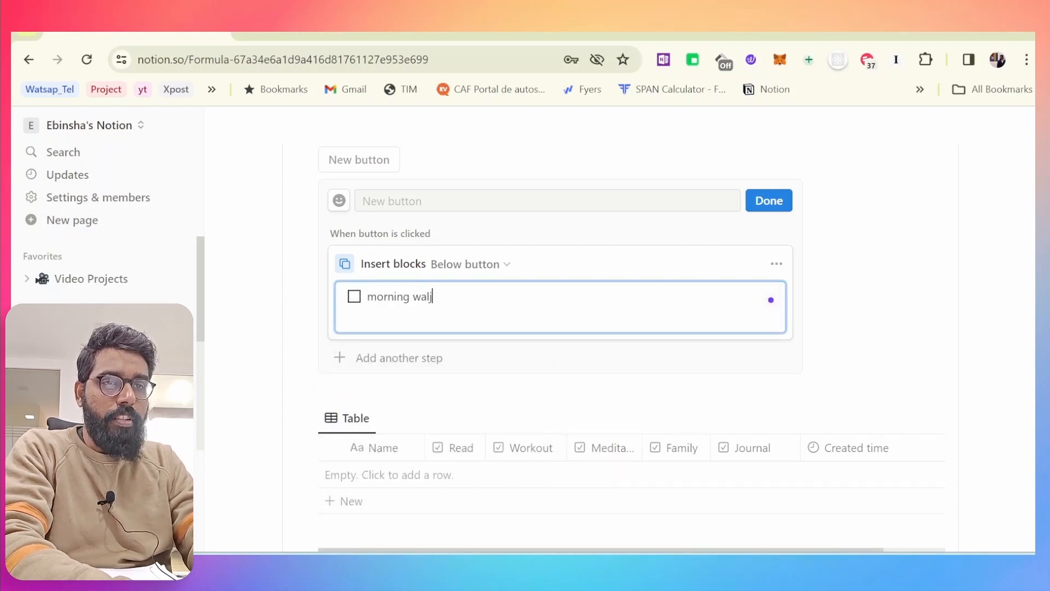
text(walk)
key(Return)
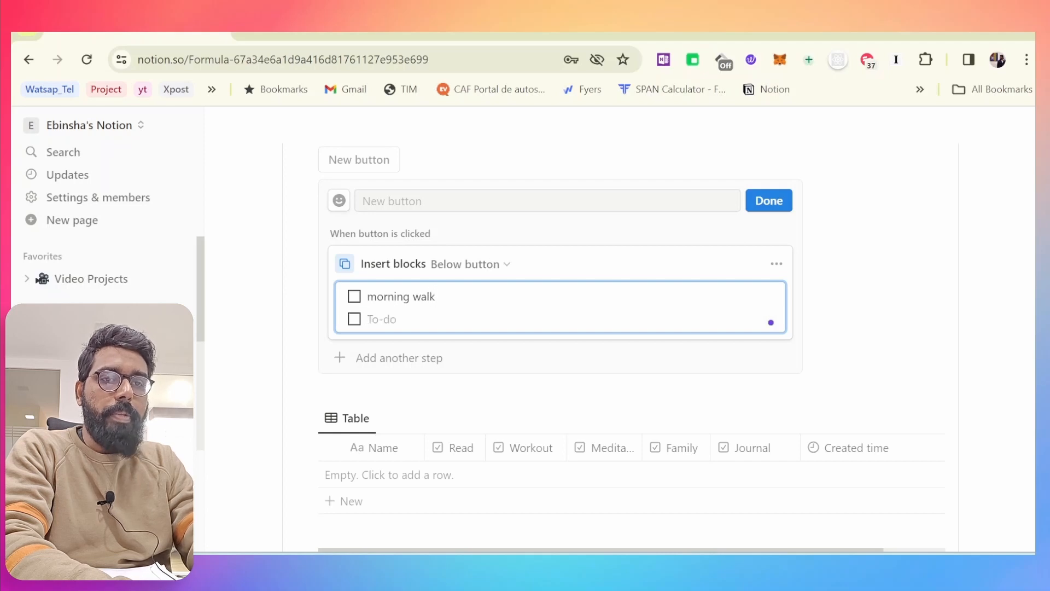
Step: Add the to-do items "read", "journal" and "Workout" after "morning walk"
text(read)
key(Return)
text(journal)
key(Return)
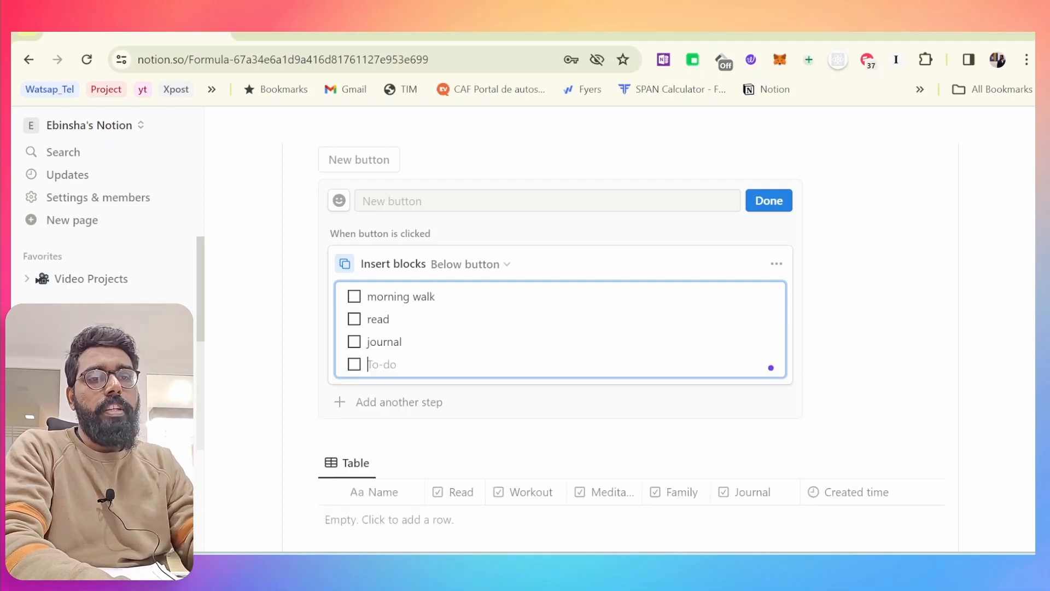
text(aaaaa)
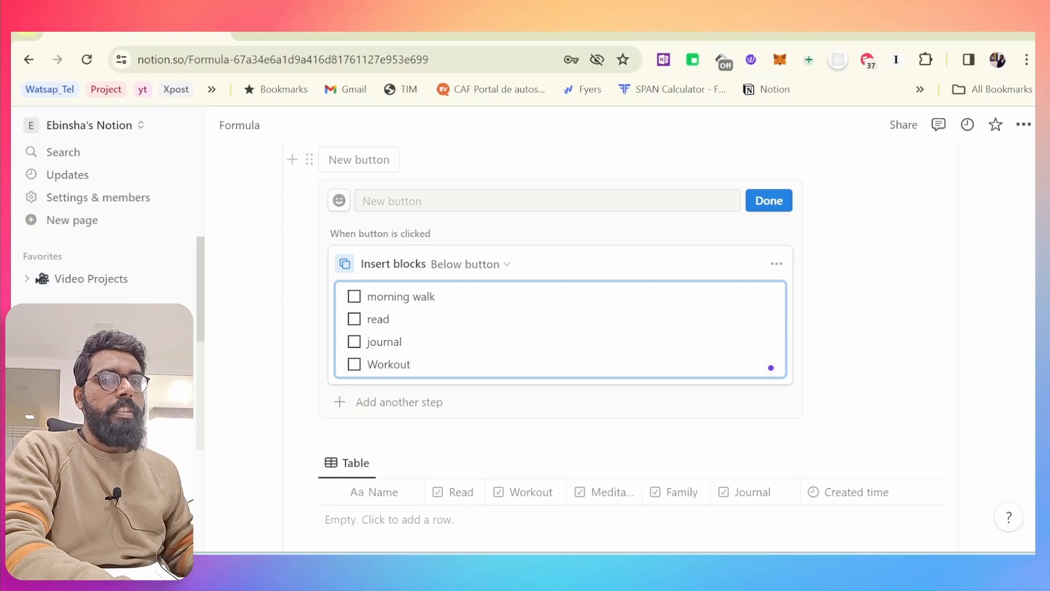
Step: Name the button "Daily todos", finish its setup and run it once
click(372, 200)
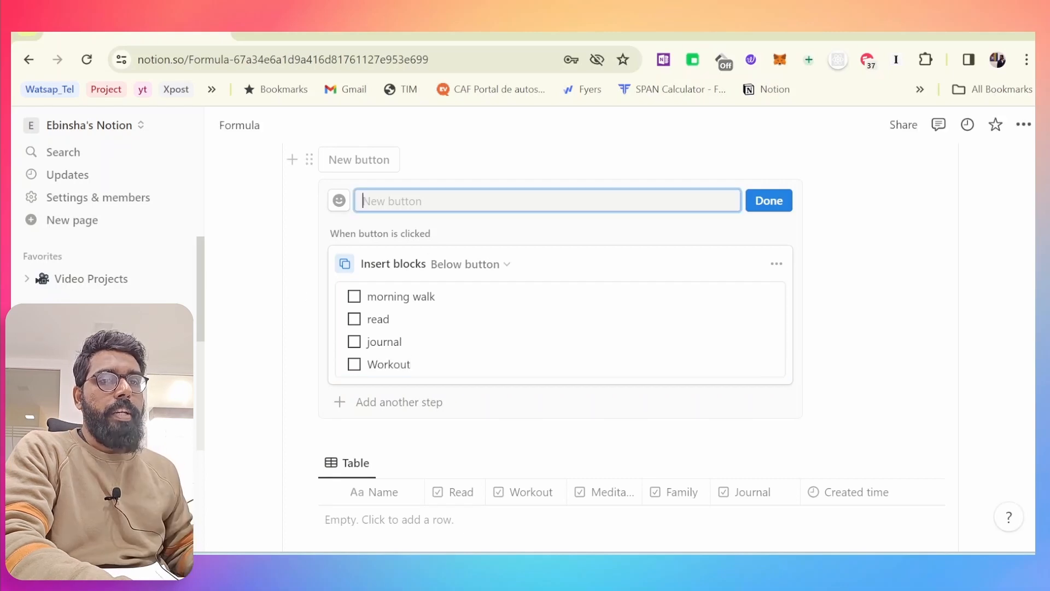
text(Daily todos)
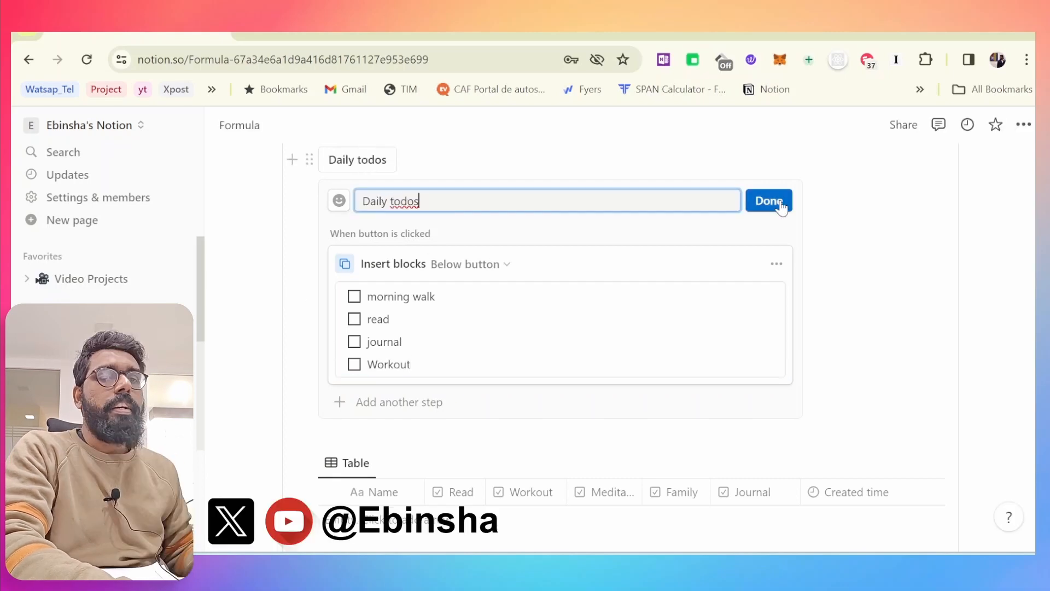
click(771, 203)
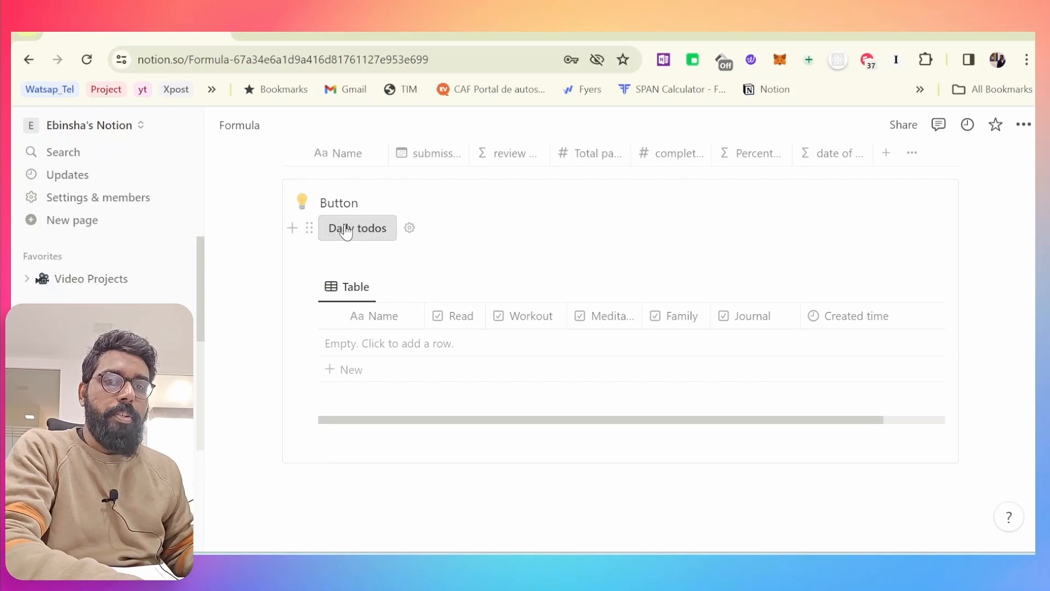
click(348, 228)
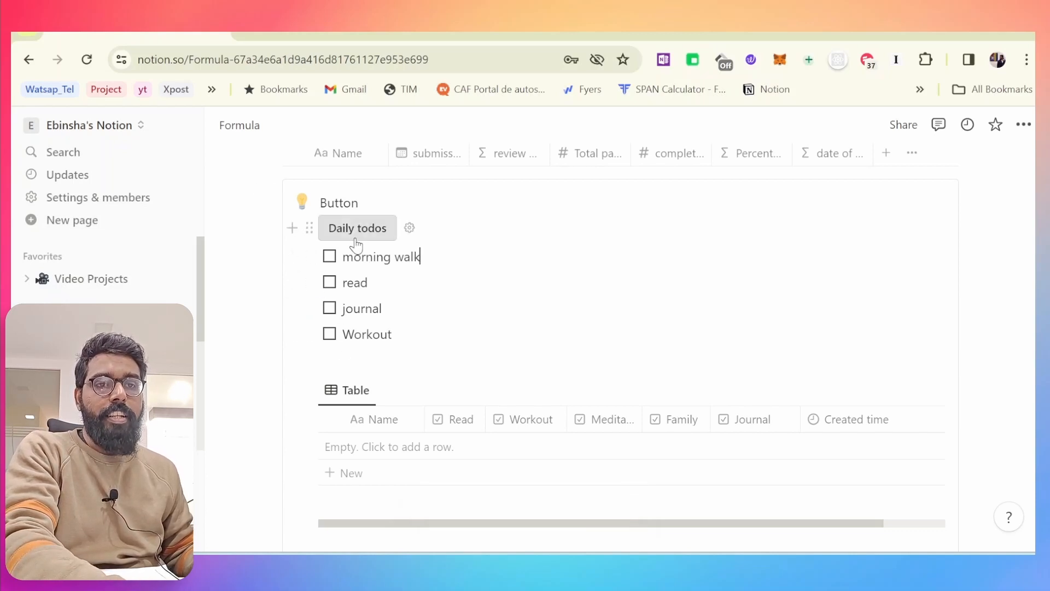
Step: Change the Daily todos button's Insert blocks position to Above button and save the setting
click(409, 228)
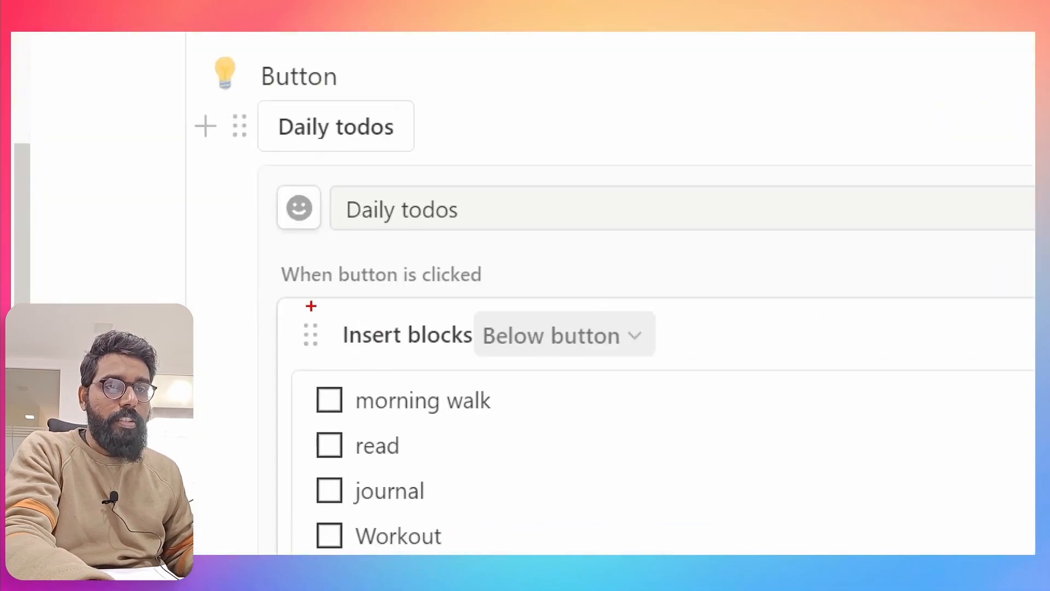
mouse_move(311, 306)
mouse_down()
mouse_move(503, 363)
mouse_move(579, 304)
mouse_move(589, 316)
mouse_up()
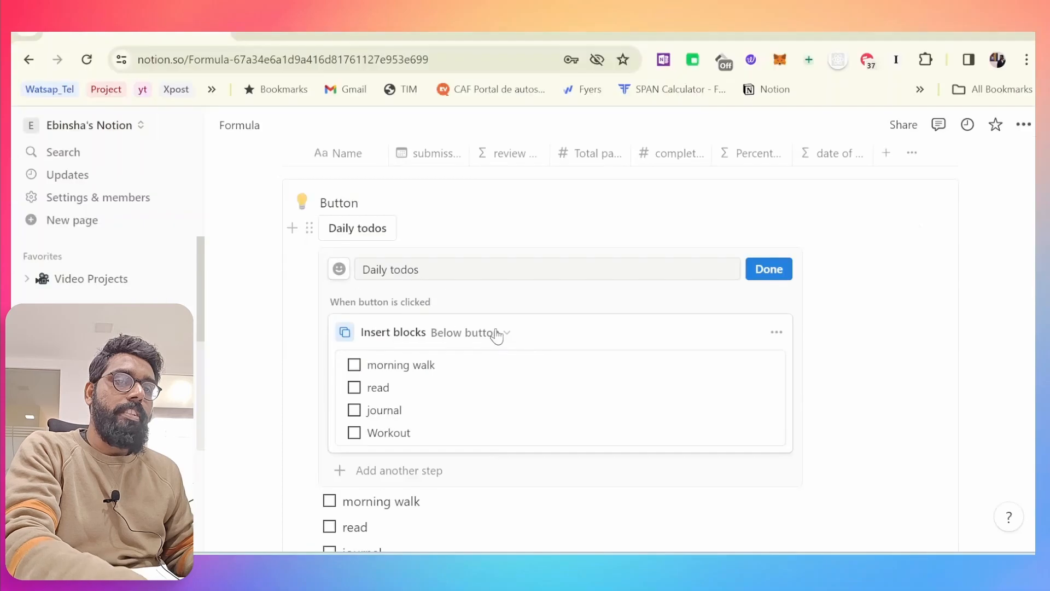
click(500, 334)
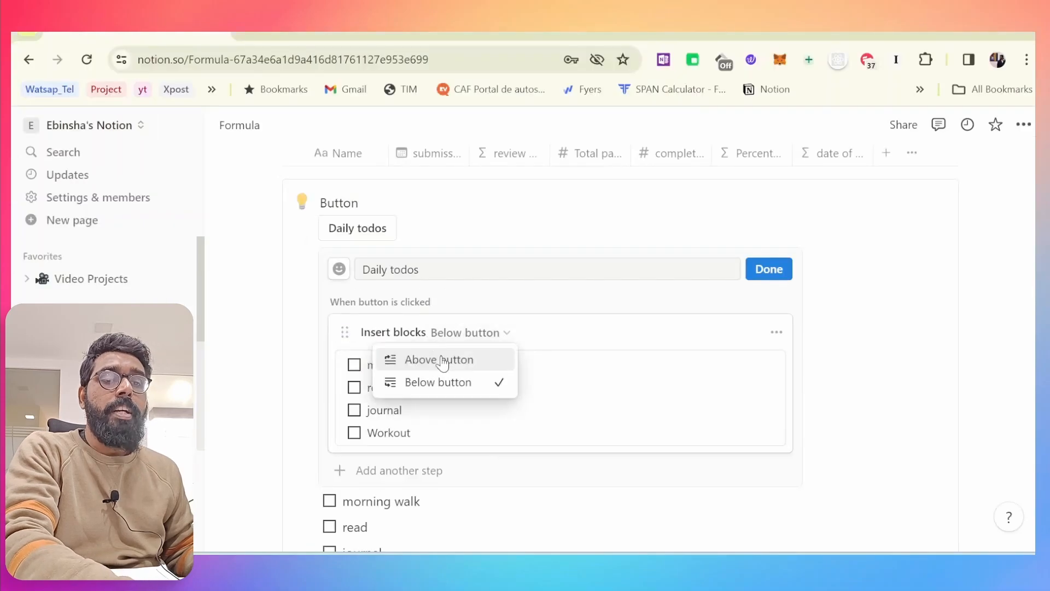
click(442, 361)
click(768, 269)
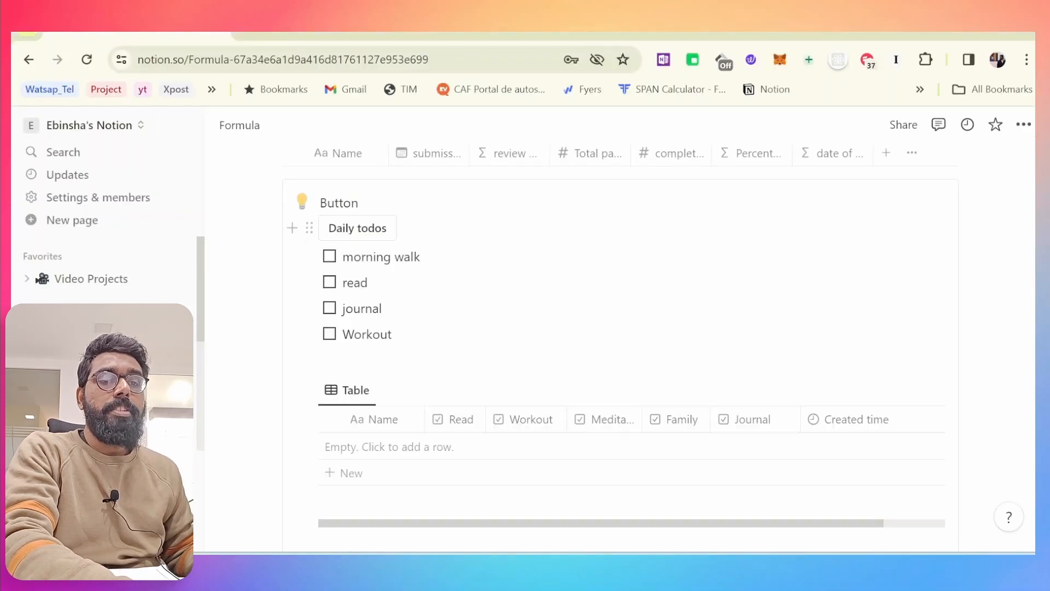
Step: Run the Daily todos button and delete the four to-do items inserted above it
click(393, 225)
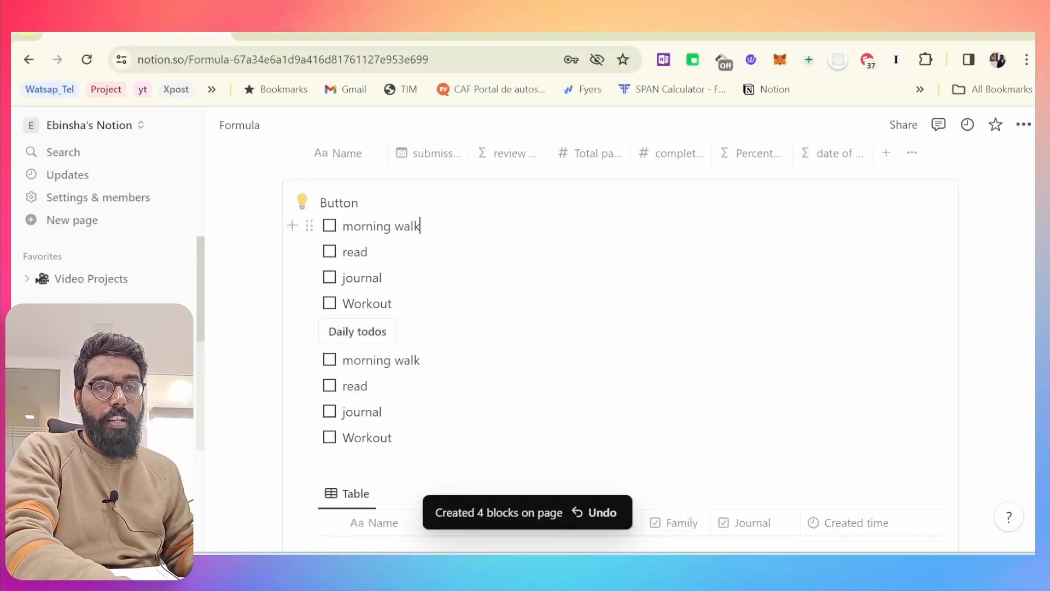
drag(392, 305, 330, 226)
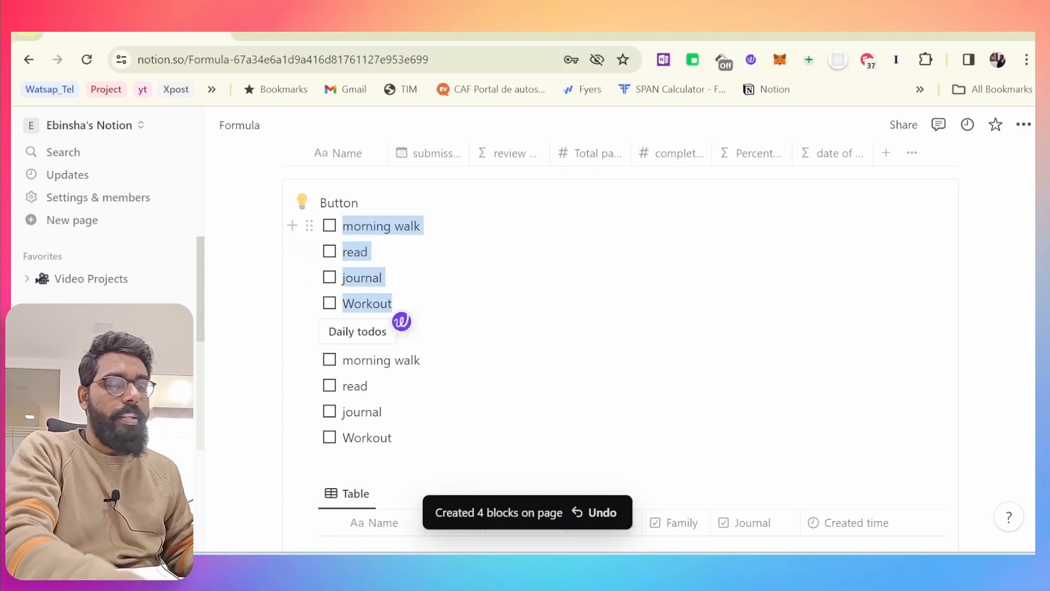
key(BackSpace)
key(BackSpace)
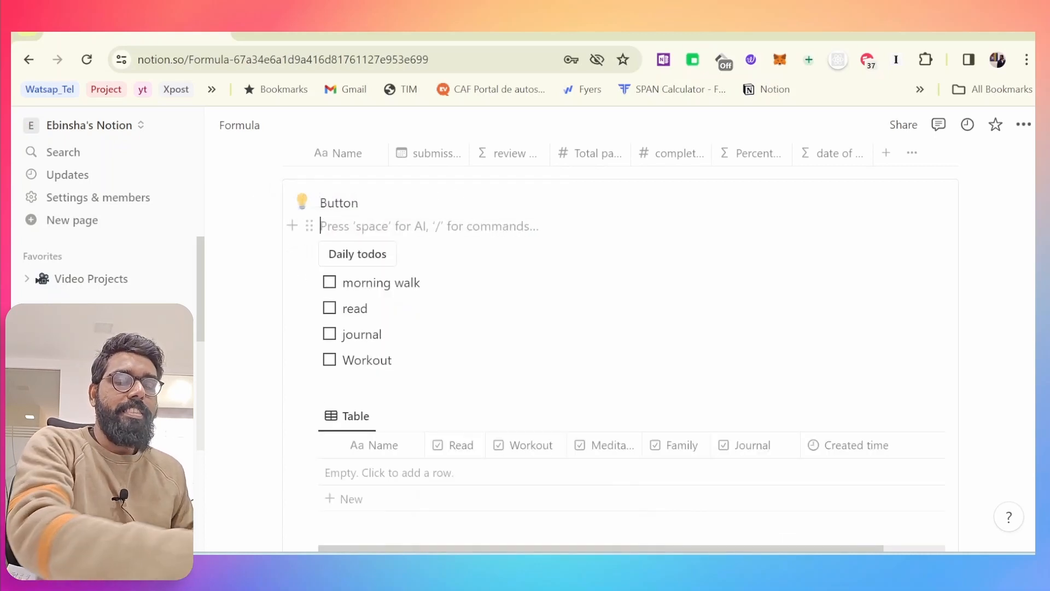
Step: Reopen the Daily todos button's configuration and delete its Insert blocks step
click(407, 255)
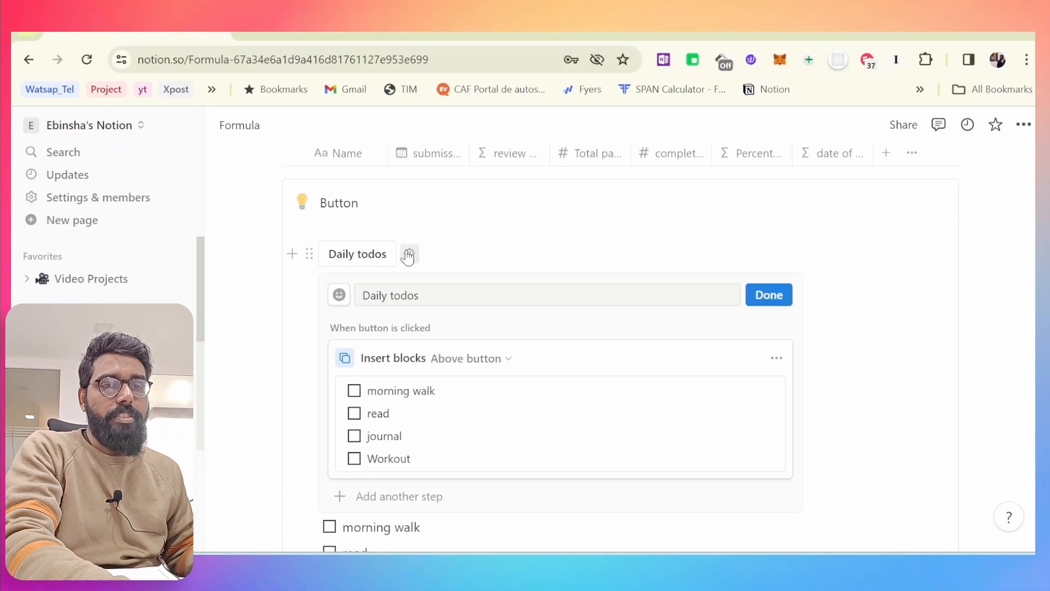
scroll(408, 255, down, 2)
click(776, 278)
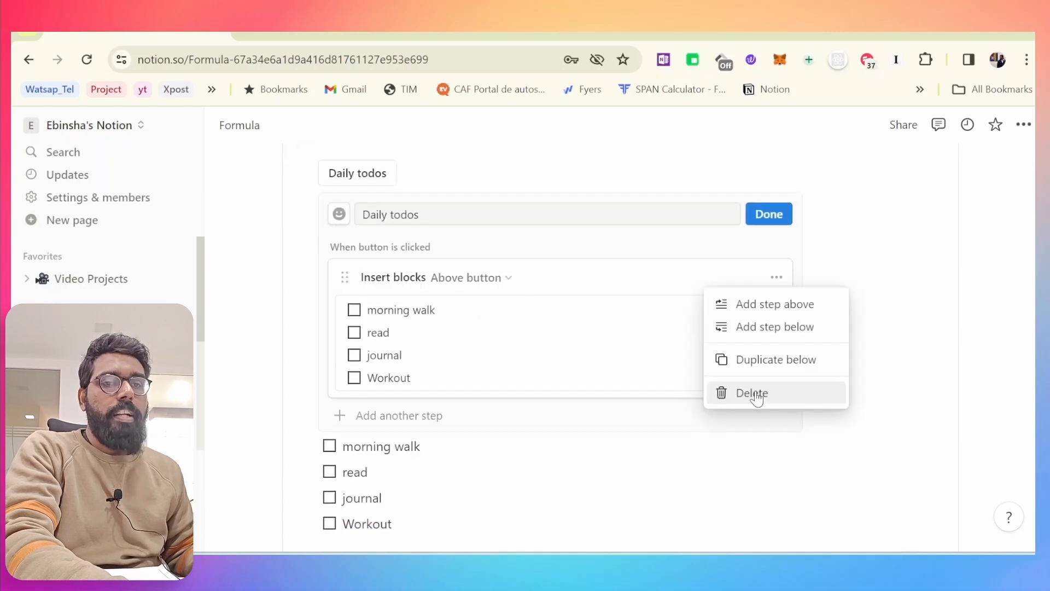
click(757, 394)
click(513, 273)
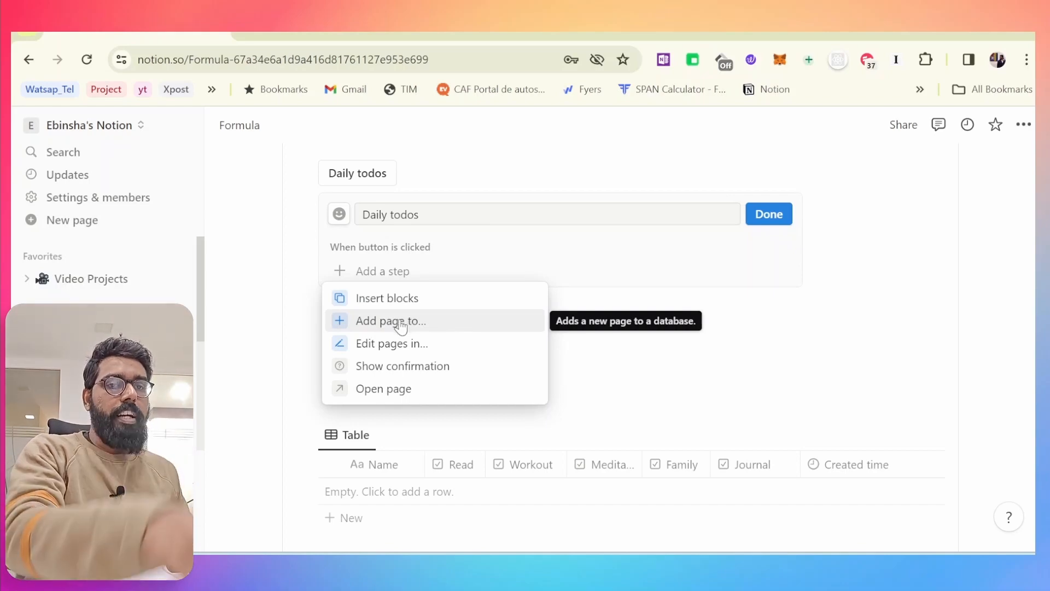
click(639, 384)
scroll(639, 383, down, 1)
scroll(376, 336, down, 3)
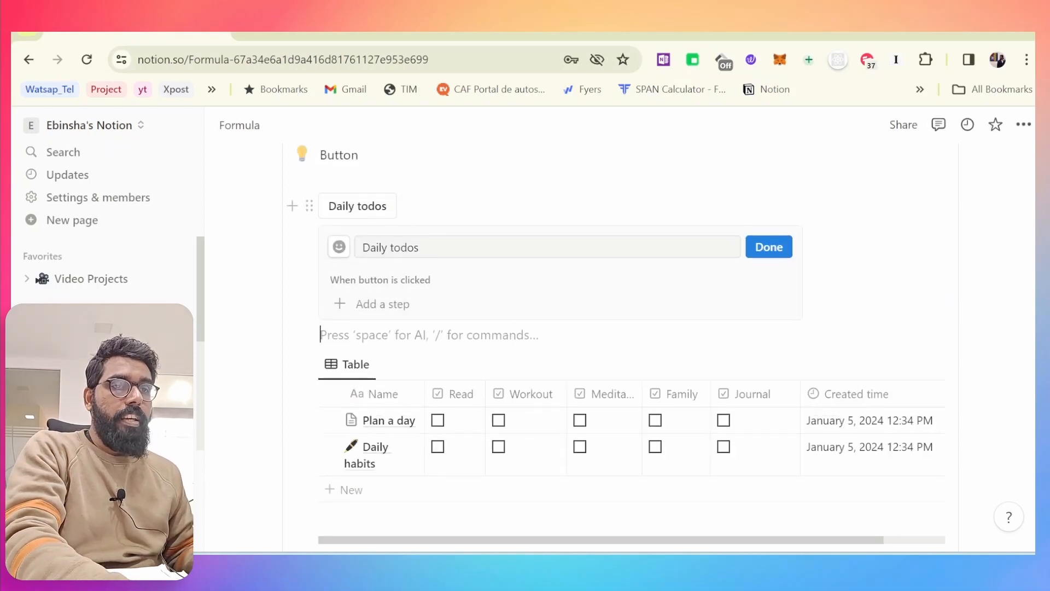
Step: Rename the Daily todos button to "Daily habits"
click(547, 247)
key(BackSpace)
key(BackSpace)
key(BackSpace)
key(BackSpace)
key(BackSpace)
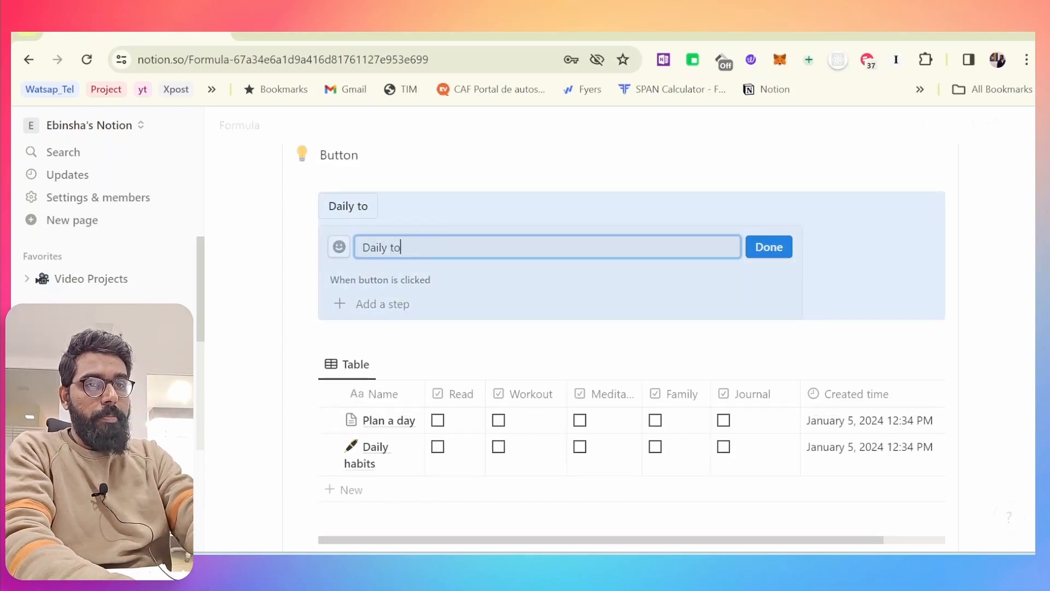
text(habits)
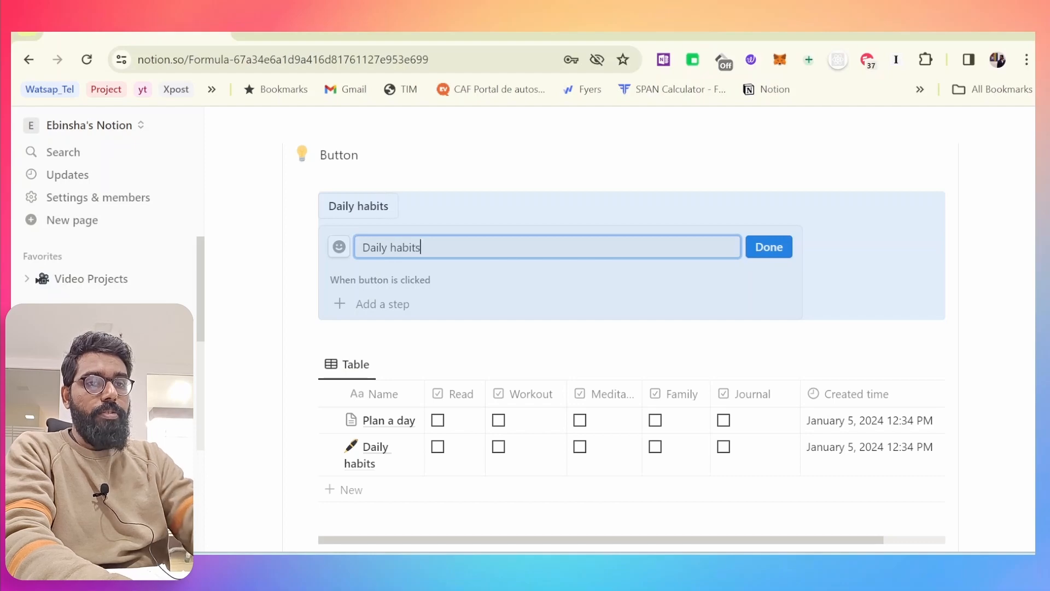
Step: Give the Daily habits button an Add page to step that targets the Habits database
click(422, 311)
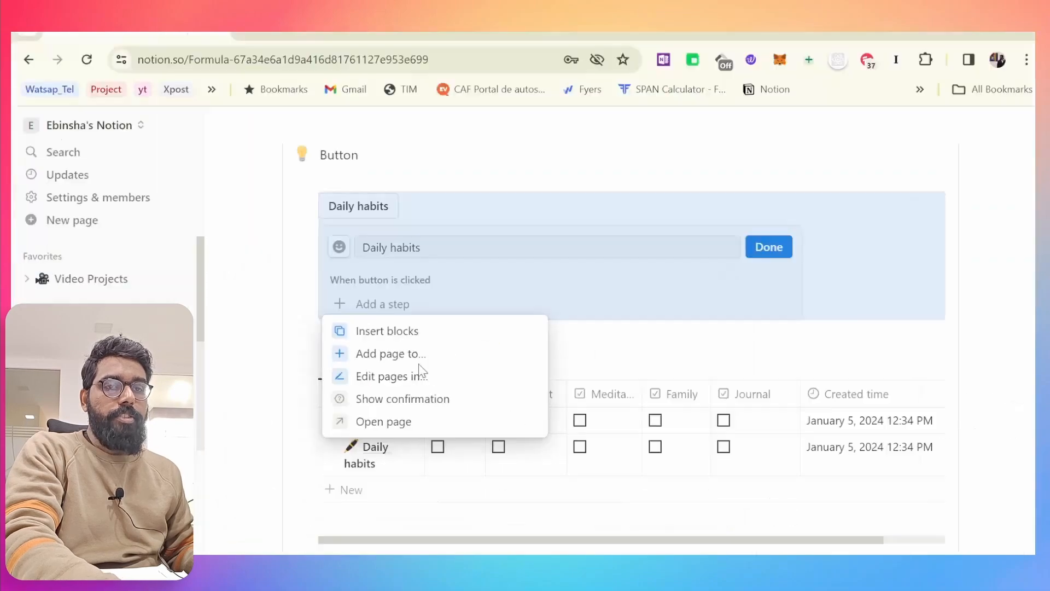
click(390, 356)
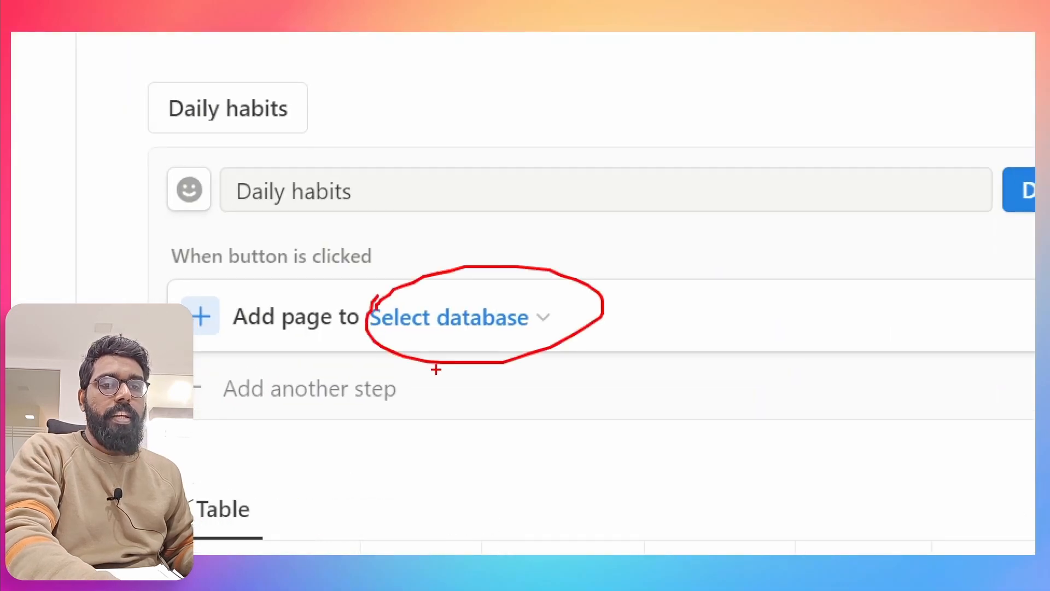
click(514, 318)
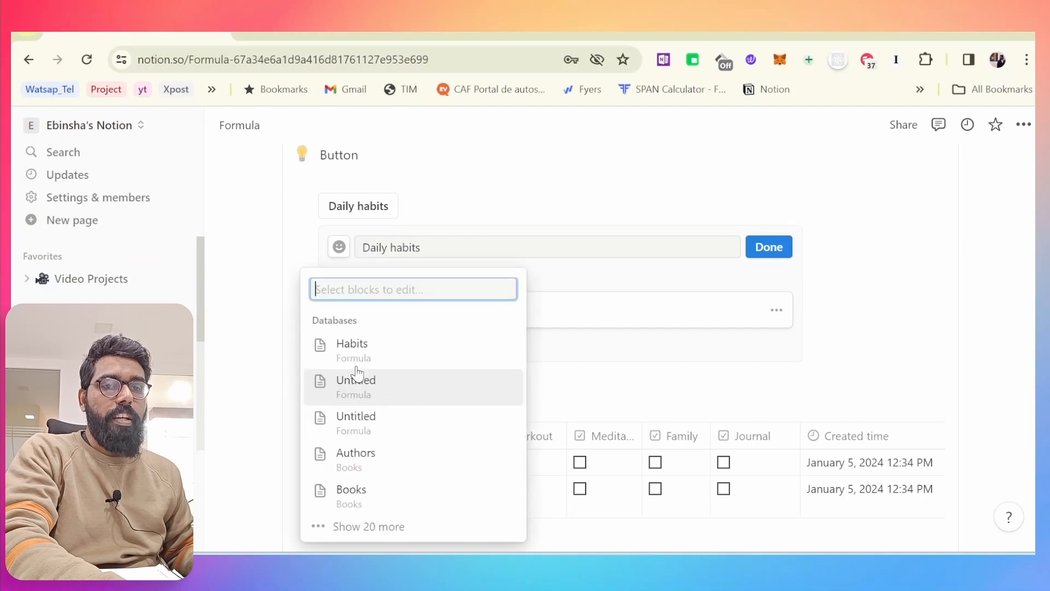
click(365, 358)
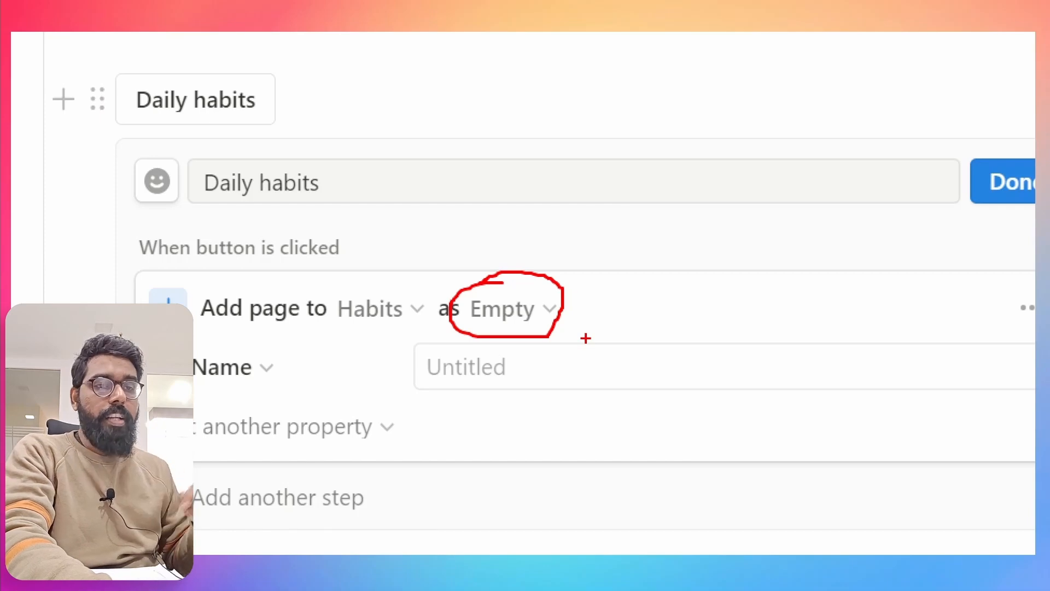
Step: Set the Add page step's template to Daily habits and look through the properties it can edit
click(547, 310)
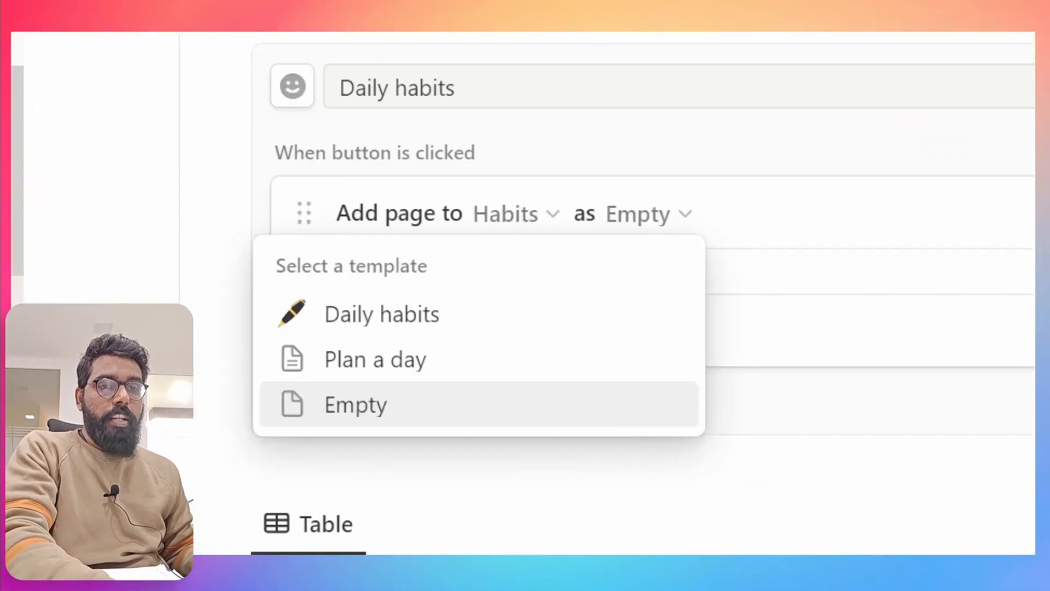
mouse_move(339, 329)
mouse_down()
mouse_move(424, 390)
mouse_move(356, 345)
mouse_up()
mouse_move(353, 286)
mouse_down()
mouse_move(328, 288)
mouse_move(361, 268)
mouse_up()
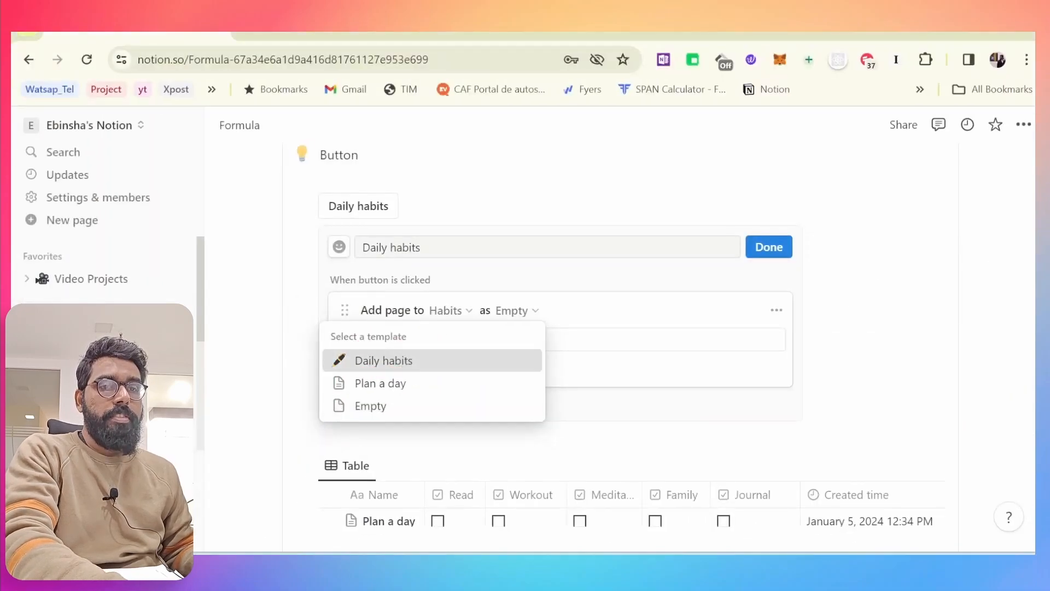
click(408, 362)
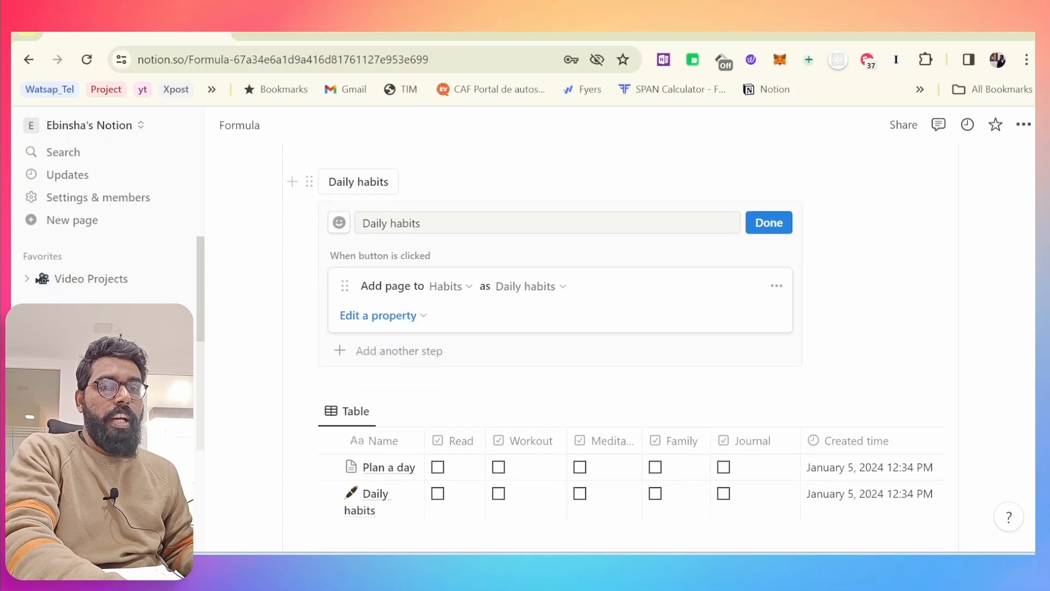
scroll(428, 355, down, 2)
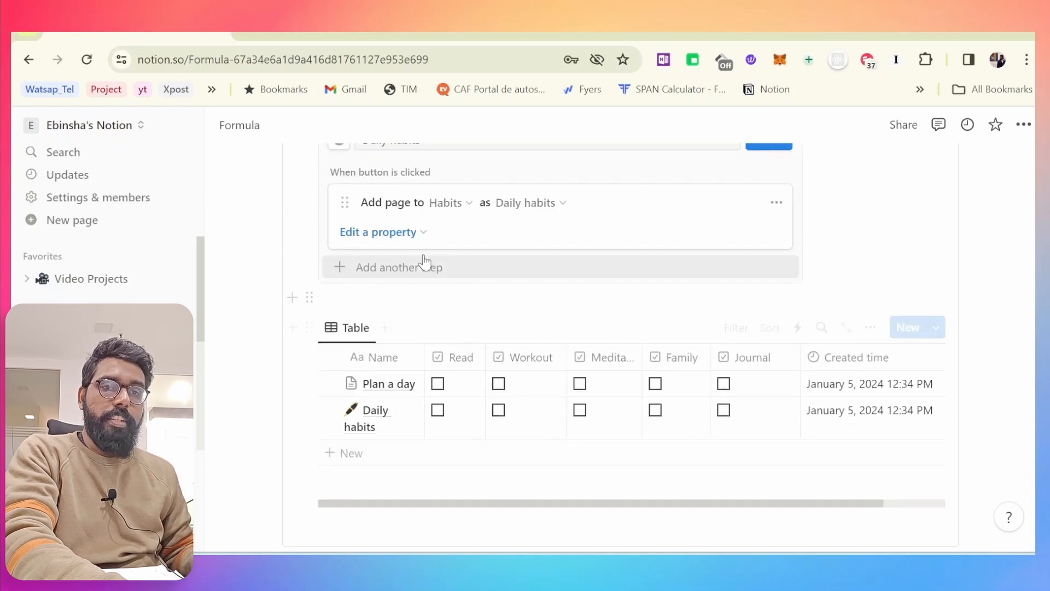
click(422, 234)
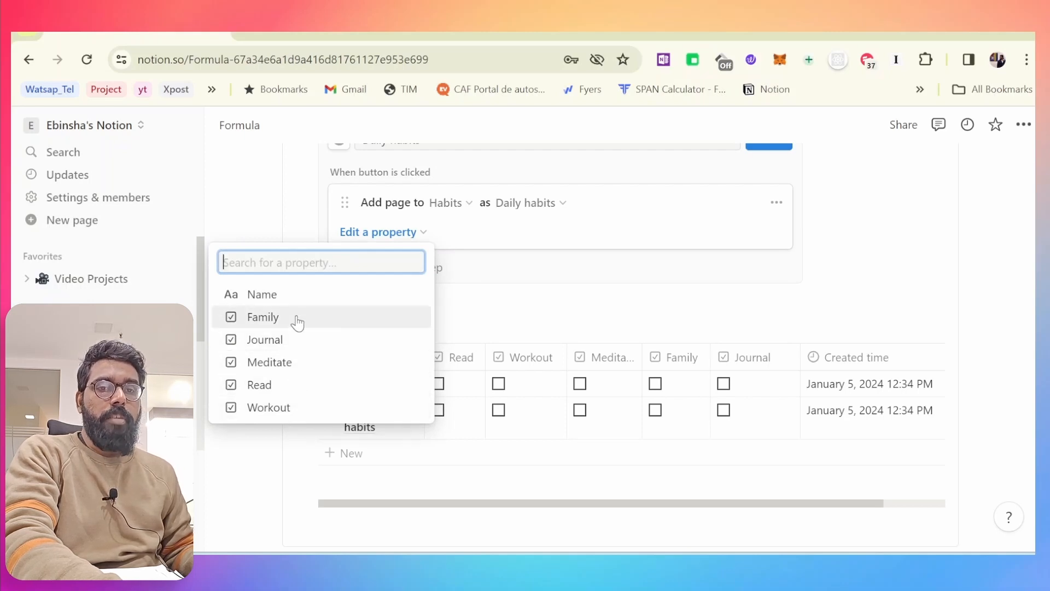
click(471, 290)
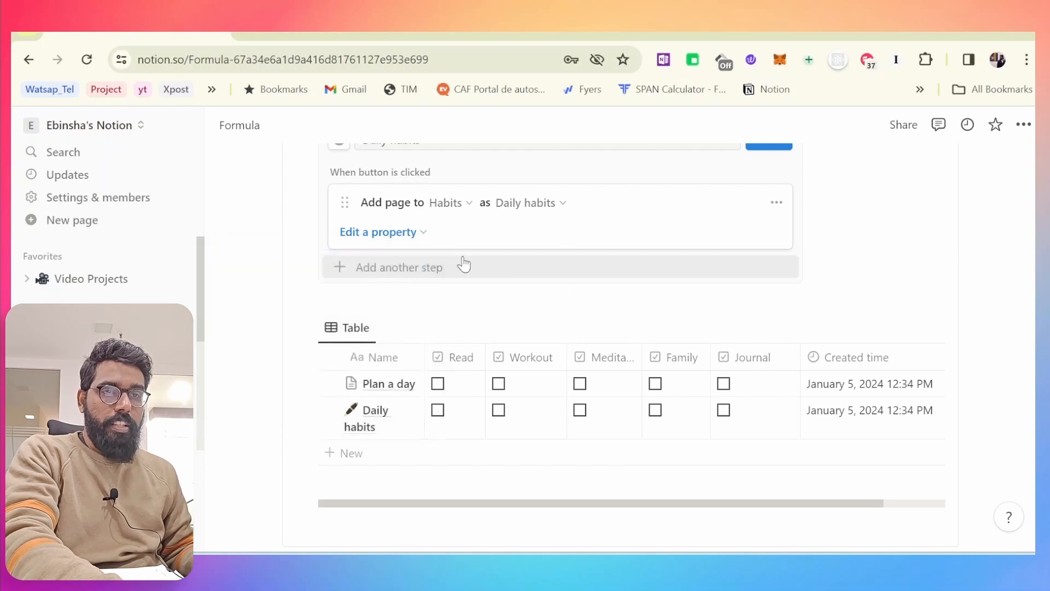
Step: Delete the existing Plan a day and Daily habits rows from the habits table
scroll(525, 330, up, 1)
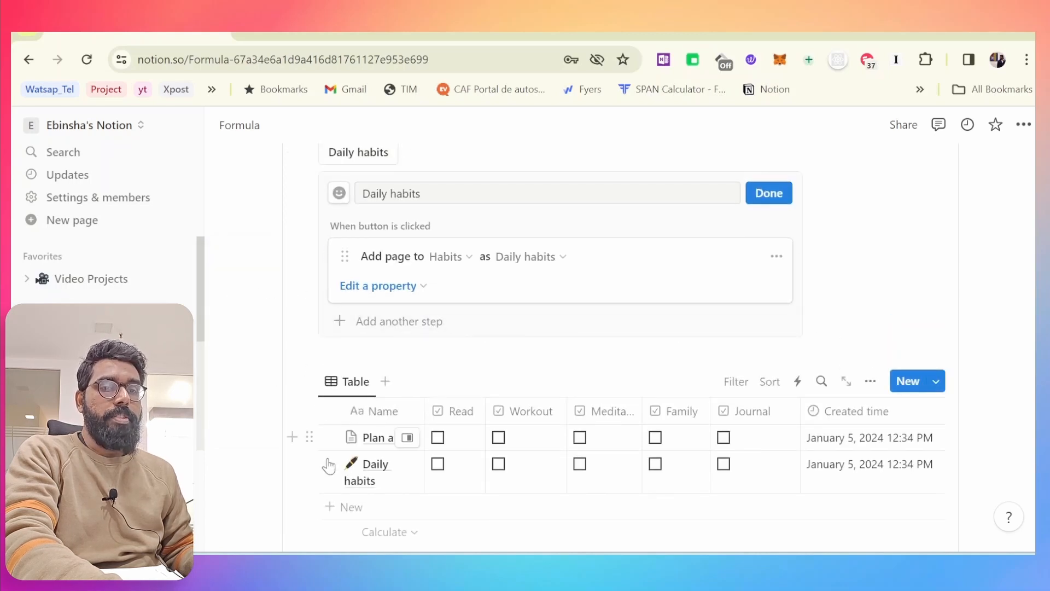
click(330, 437)
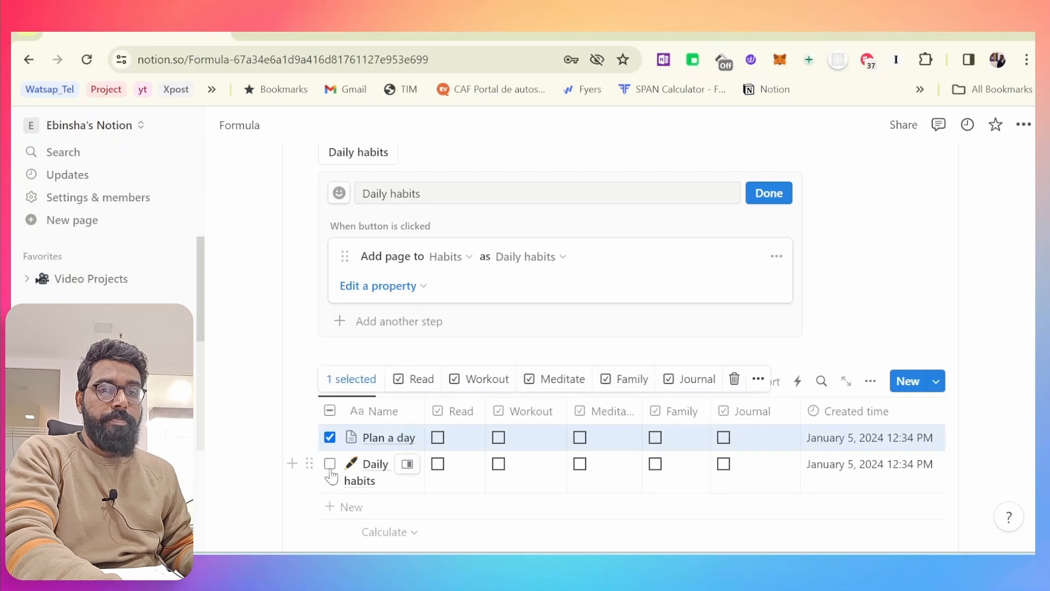
click(330, 464)
key(Delete)
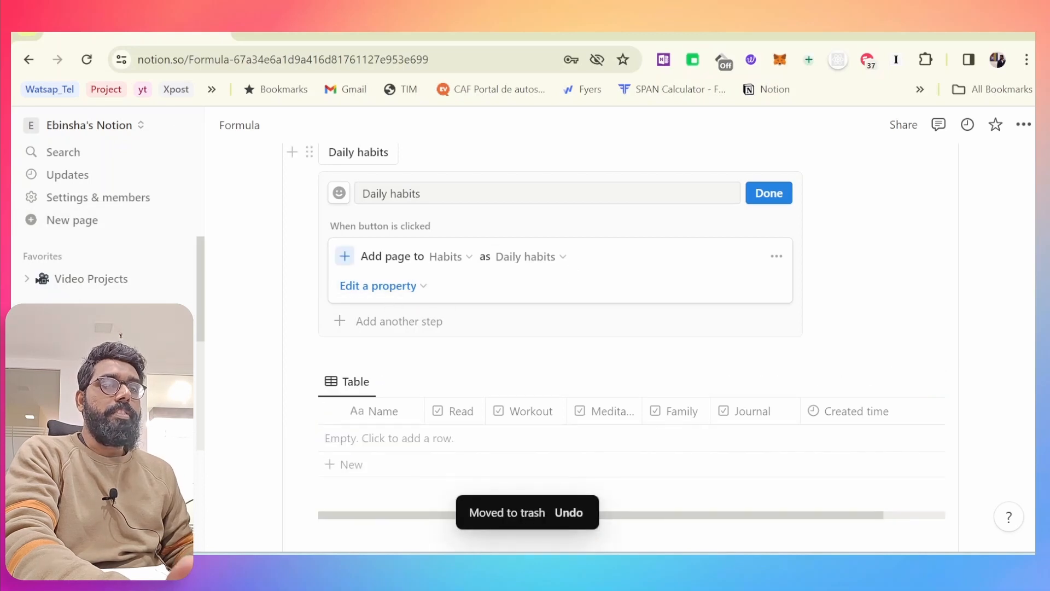
Step: Save and run the Daily habits button, and tick Family, Meditate and Workout in the added row
click(783, 196)
scroll(793, 274, up, 1)
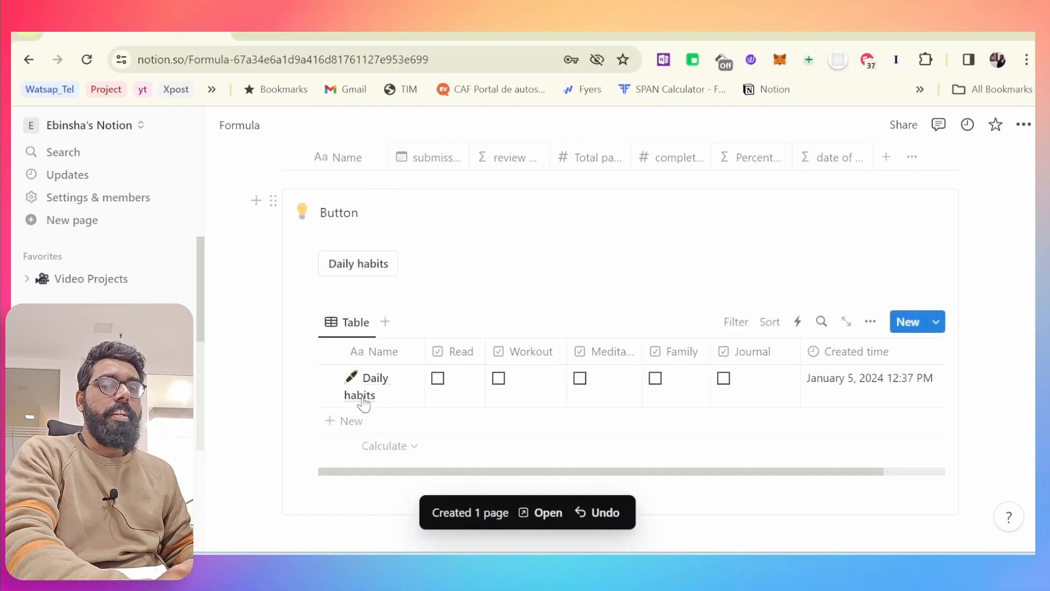
click(655, 378)
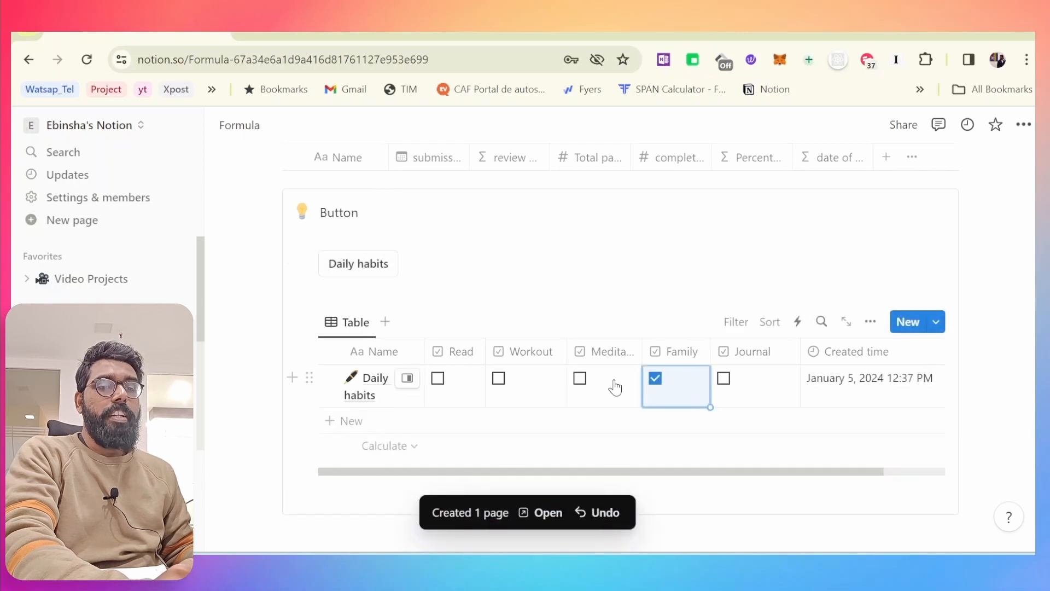
click(581, 382)
click(498, 383)
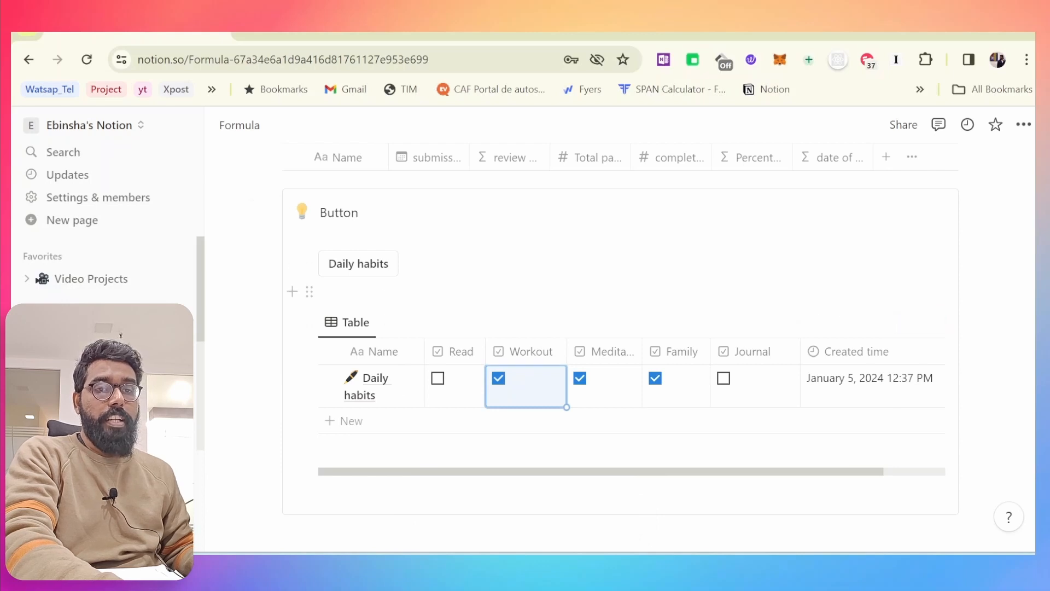
Step: Insert a second button block between the Daily habits button and the habits table
click(383, 292)
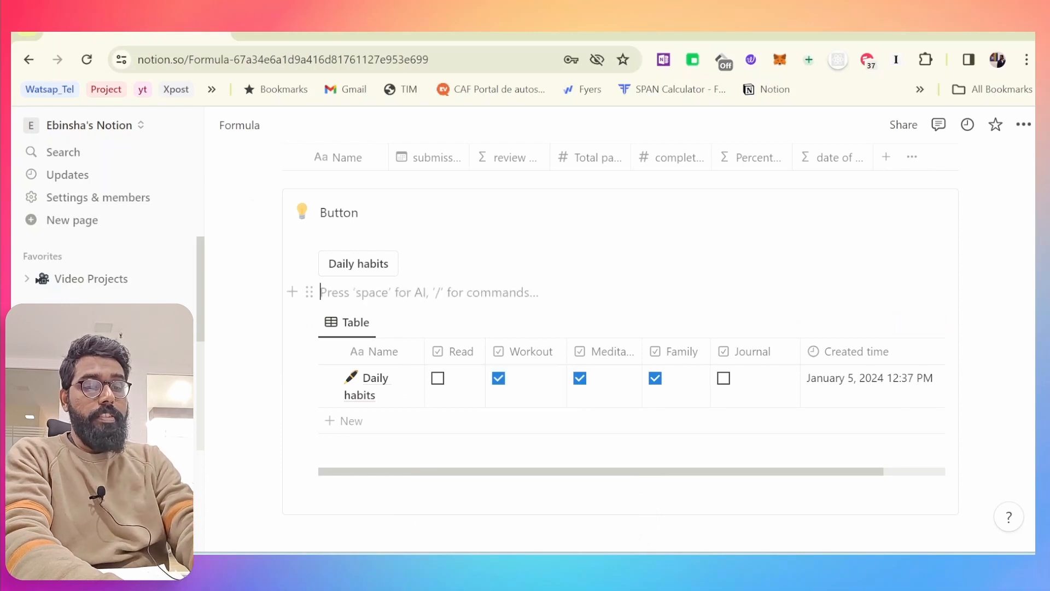
text(/del)
key(BackSpace)
key(BackSpace)
key(BackSpace)
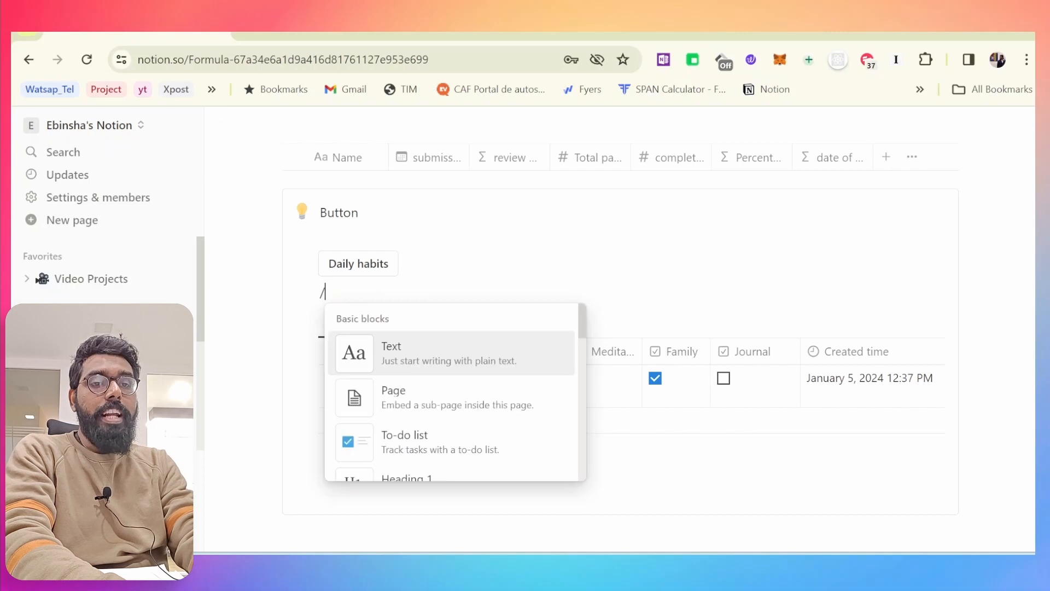
text(but)
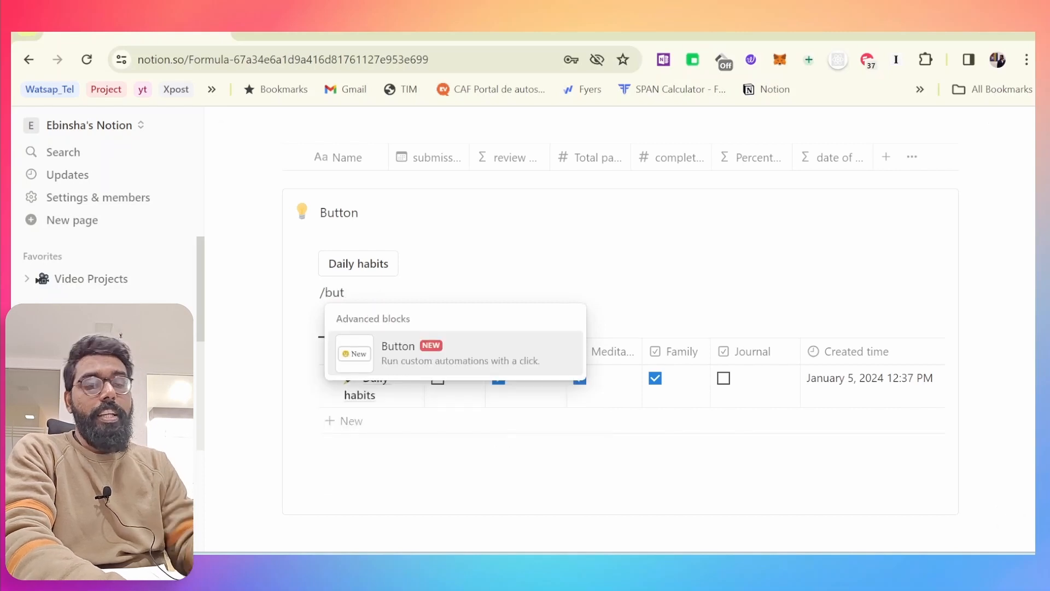
click(405, 345)
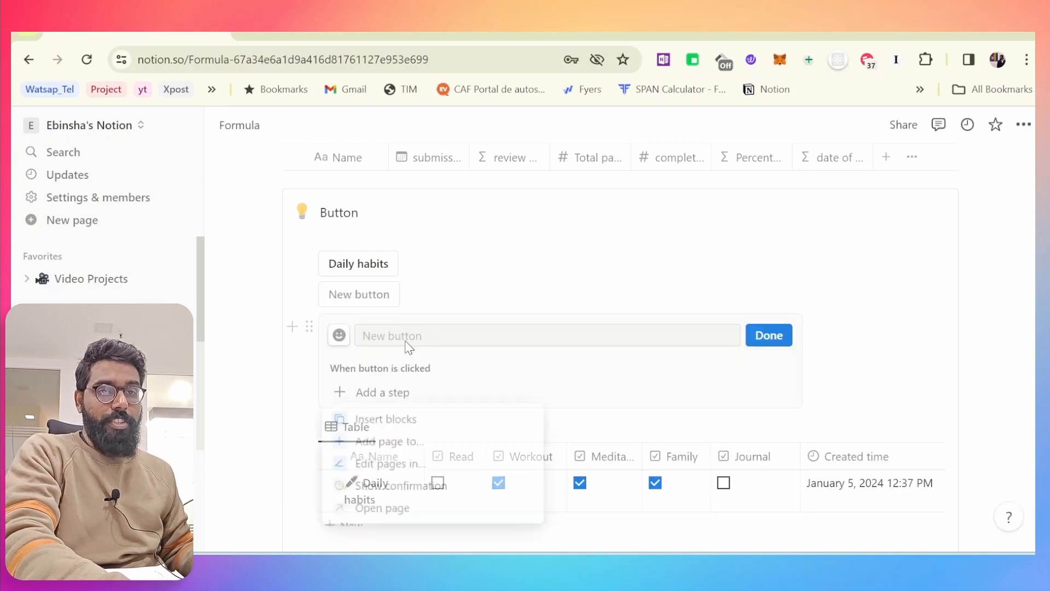
Step: Name the new button "Plan a day"
click(399, 339)
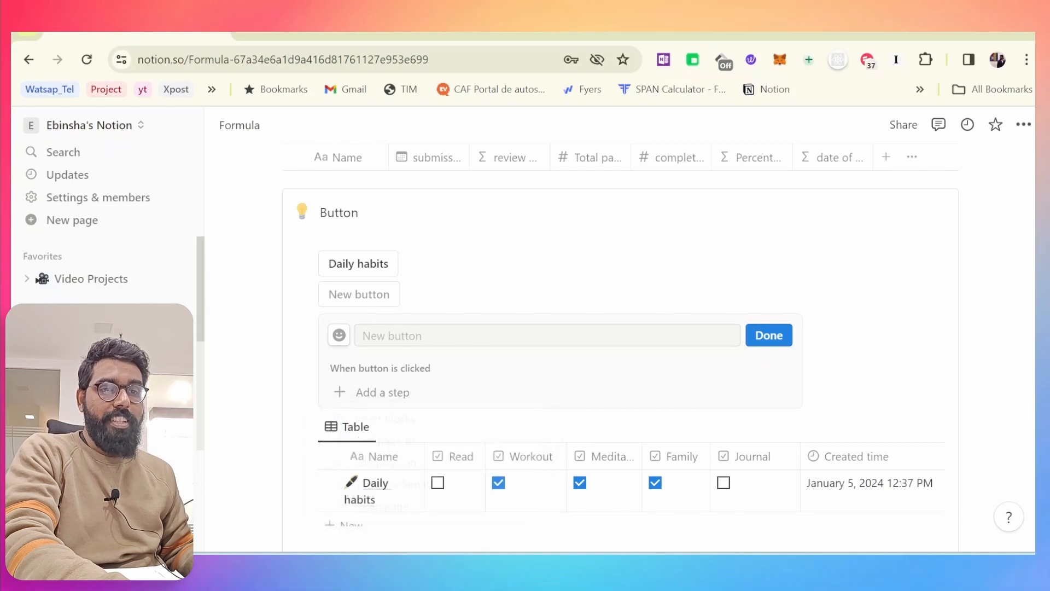
click(398, 340)
text(Plan a day)
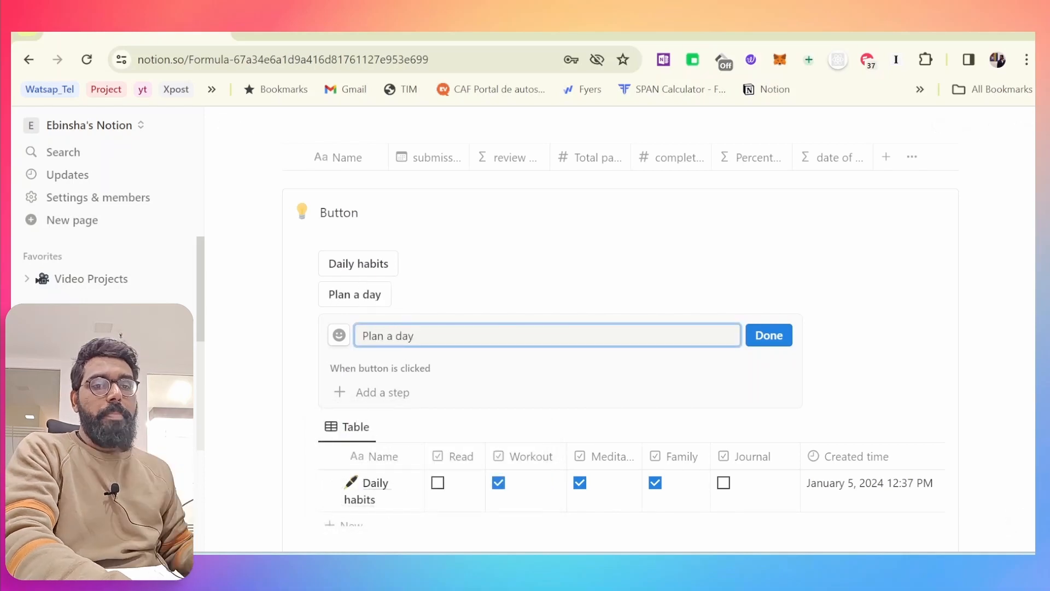
Step: Add a step to the Plan a day button that adds a page to Habits using the Plan a day template
click(378, 398)
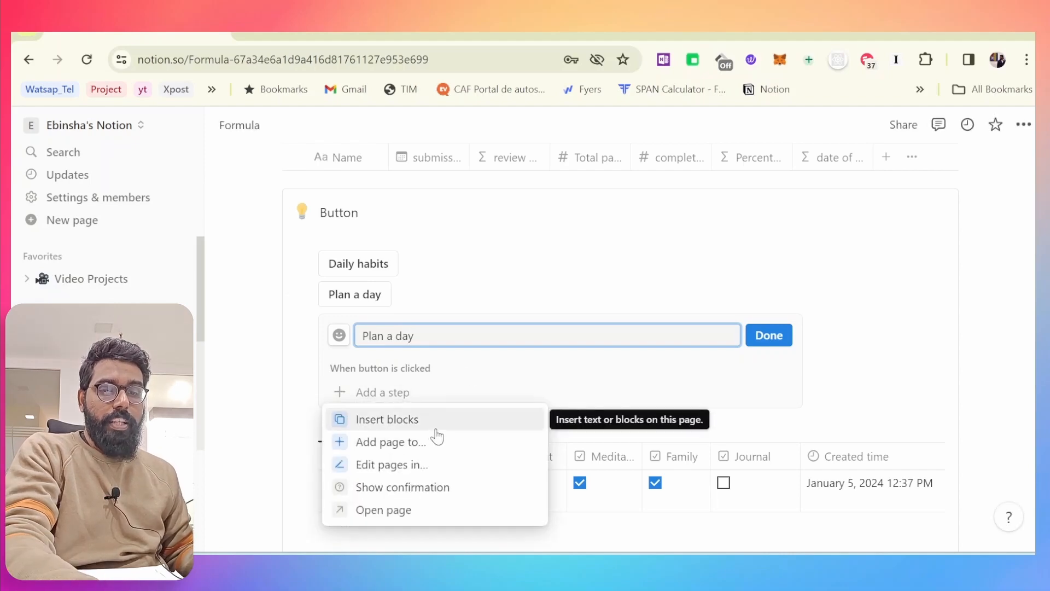
click(405, 443)
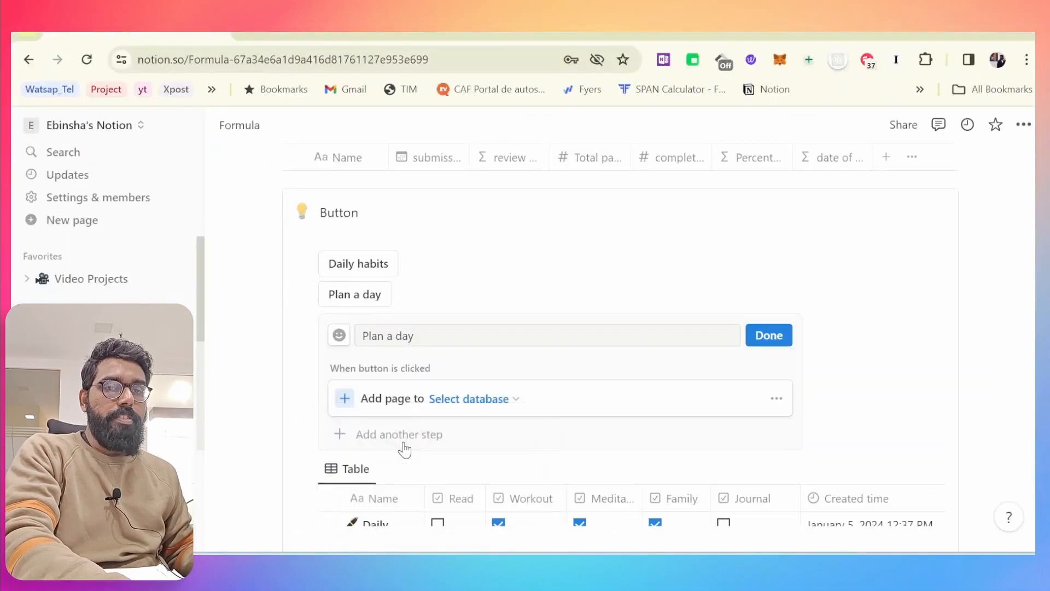
scroll(492, 425, down, 3)
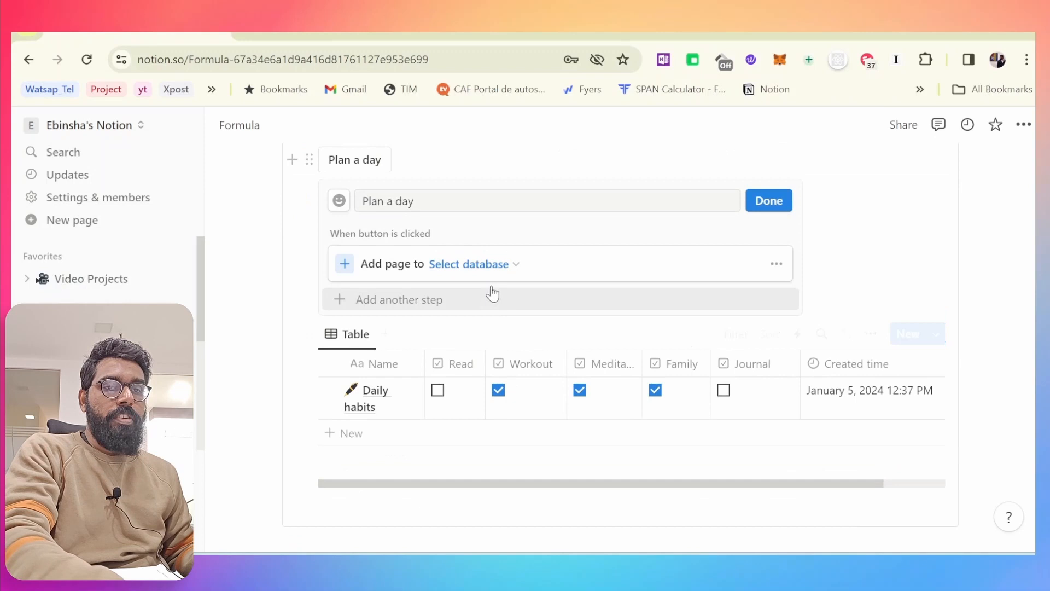
click(513, 266)
click(346, 351)
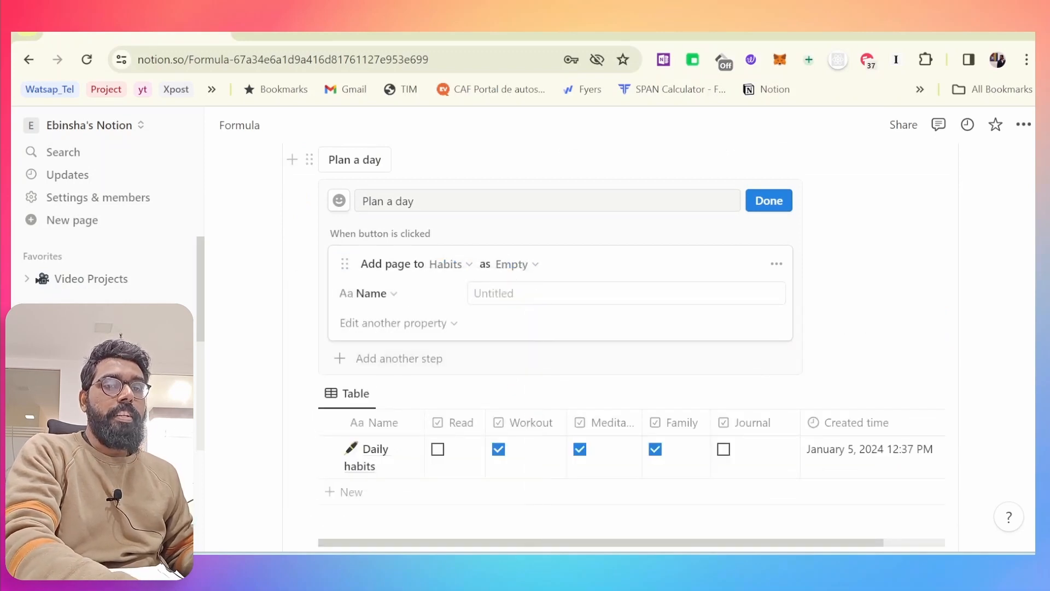
click(531, 266)
click(399, 339)
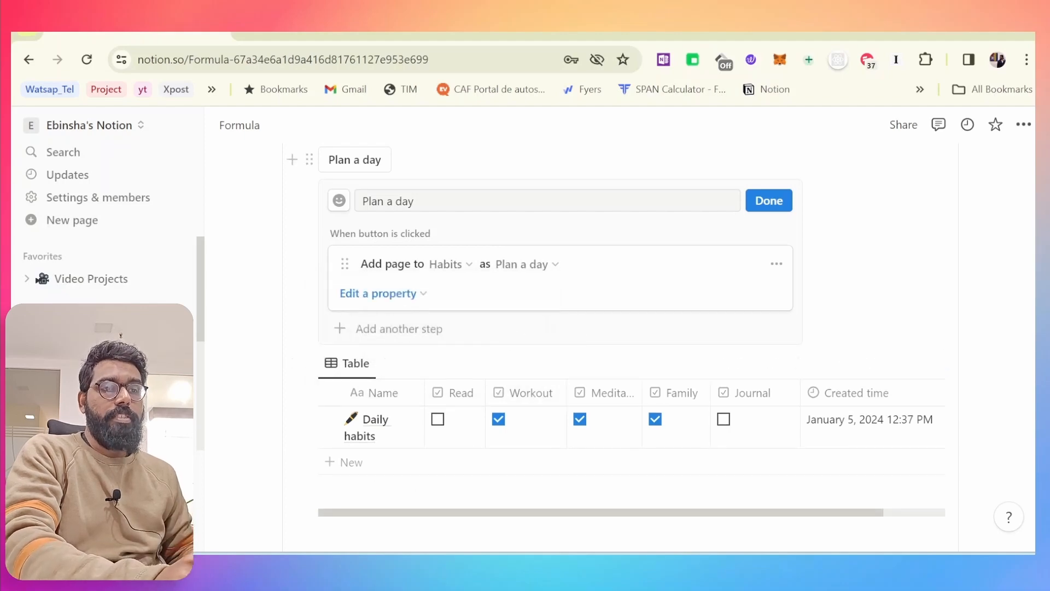
Step: Save the Plan a day button, run it twice and run the Daily habits button once
click(769, 201)
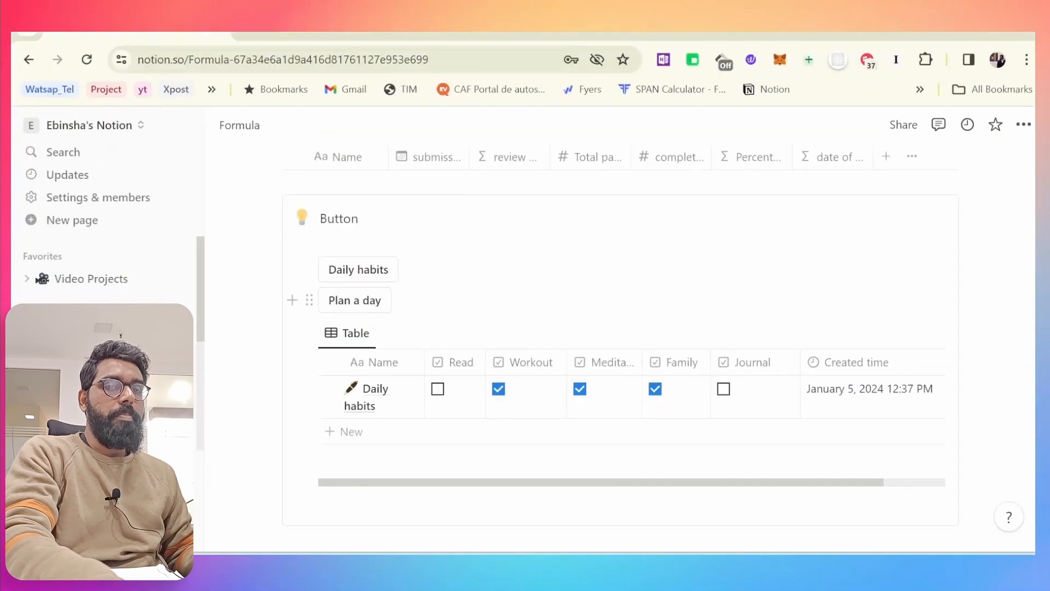
click(354, 300)
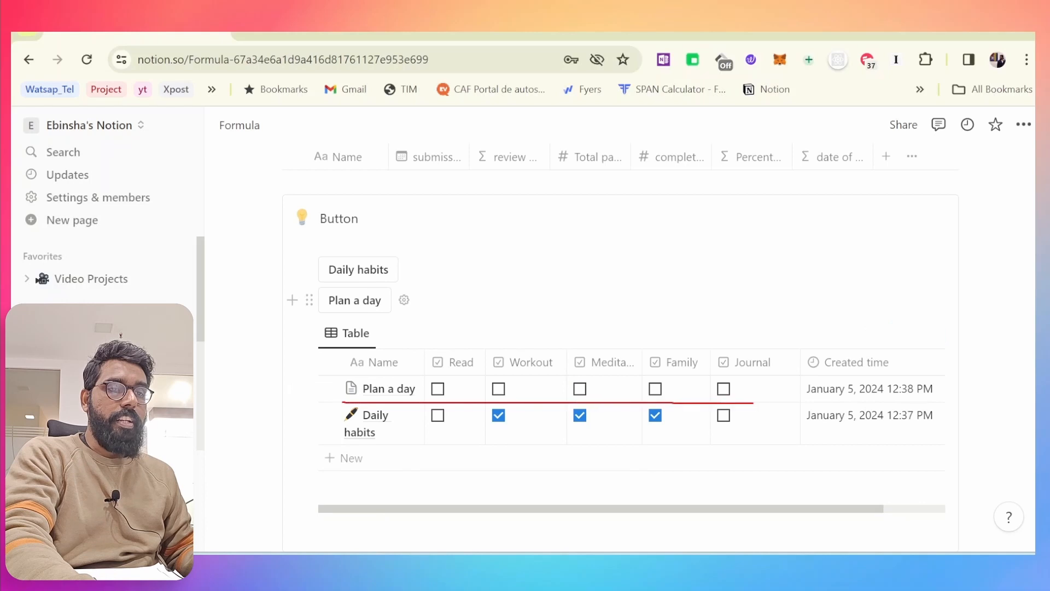
click(349, 309)
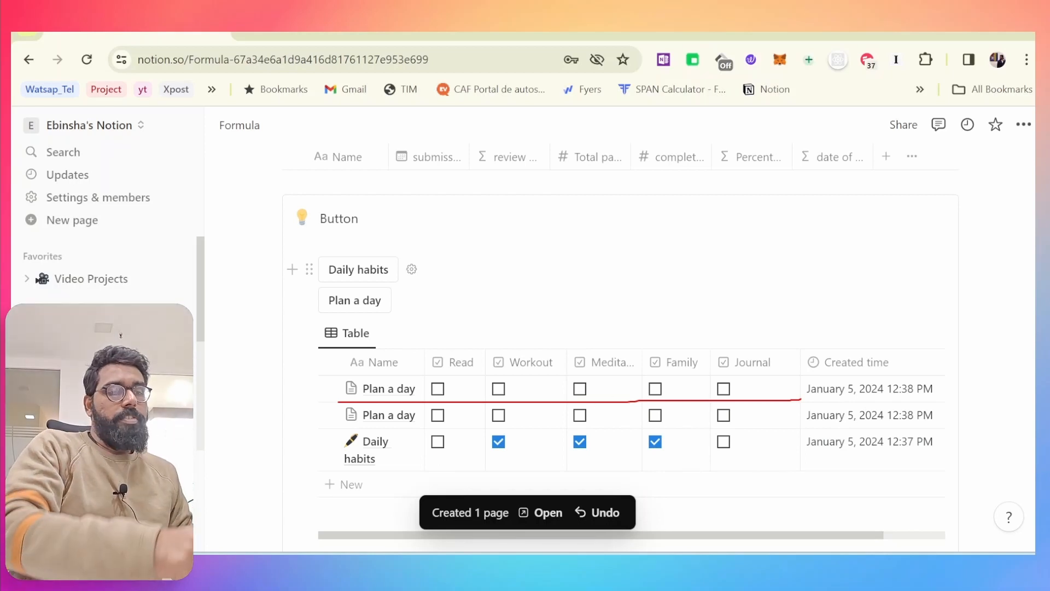
click(359, 269)
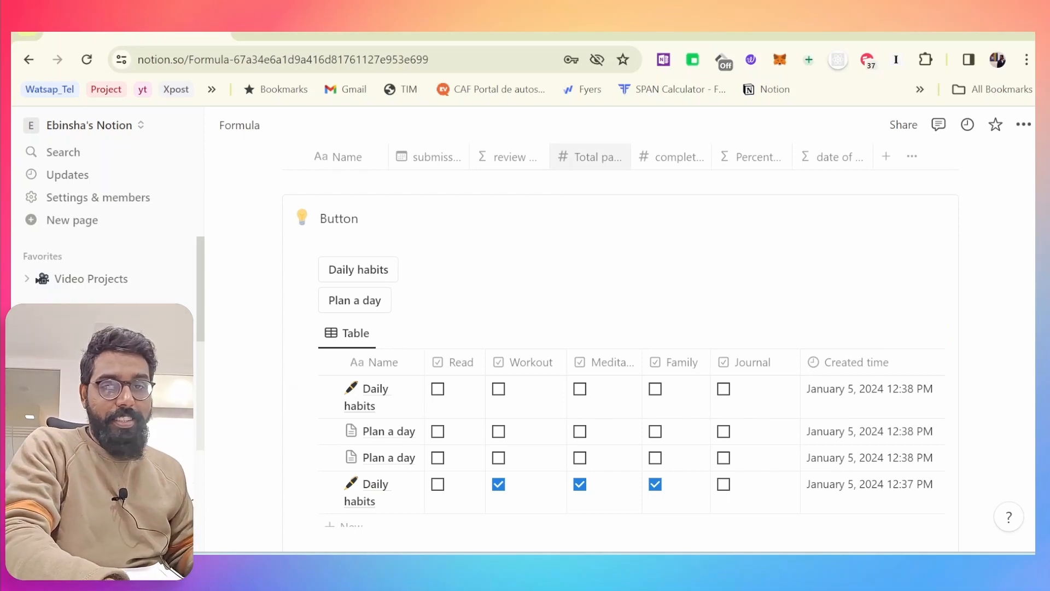
Step: Reopen the Plan a day button's configuration and rename it "Plan a day after Routine"
click(406, 301)
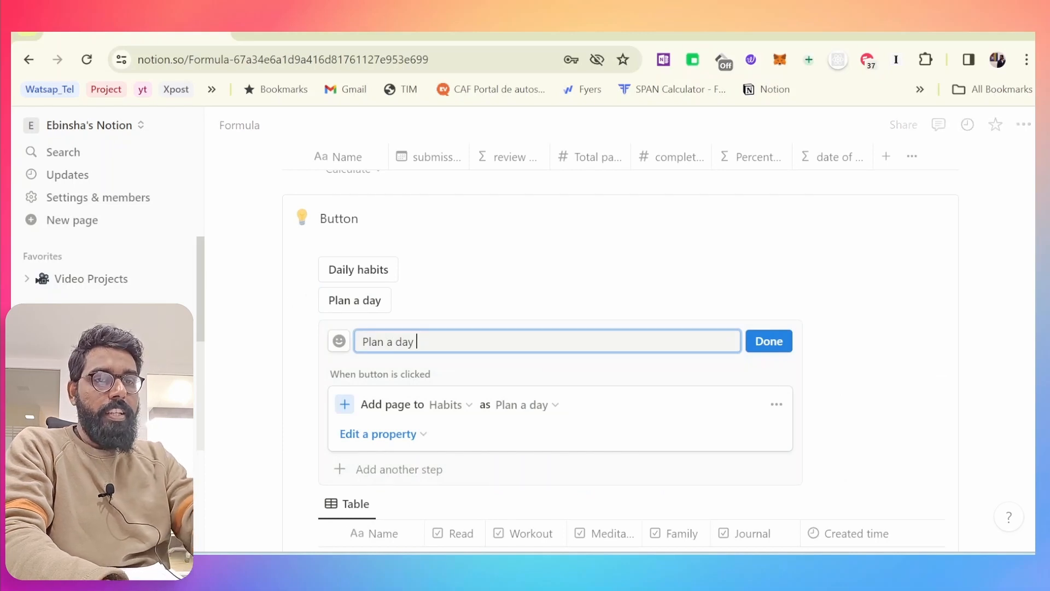
text(after Routine)
scroll(474, 290, down, 5)
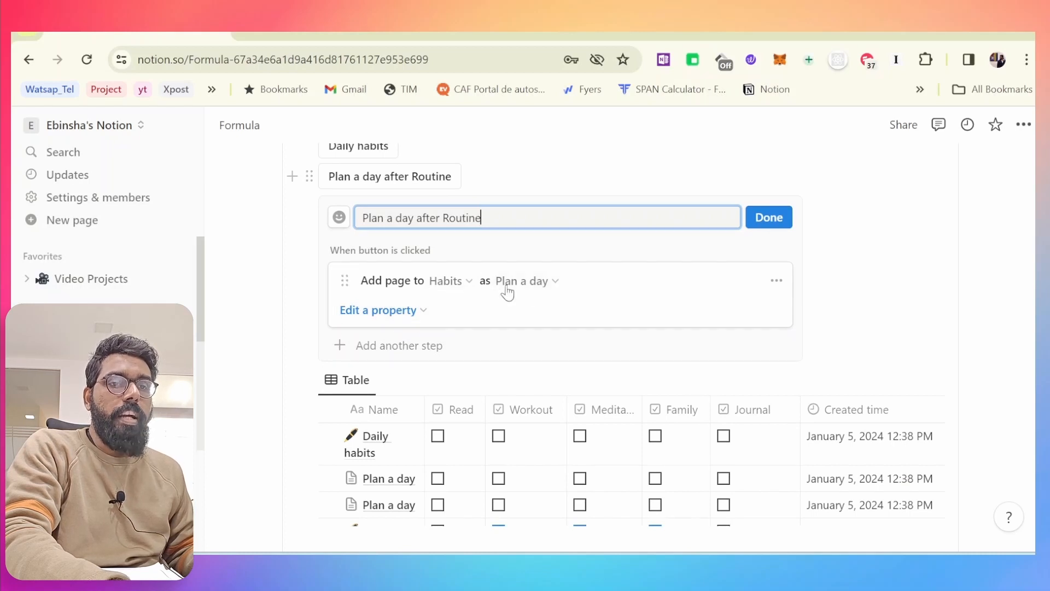
Step: Set the Workout, Journal and Meditate properties to checked in the button's step that adds a Plan a day page, and save the button
click(556, 289)
click(415, 354)
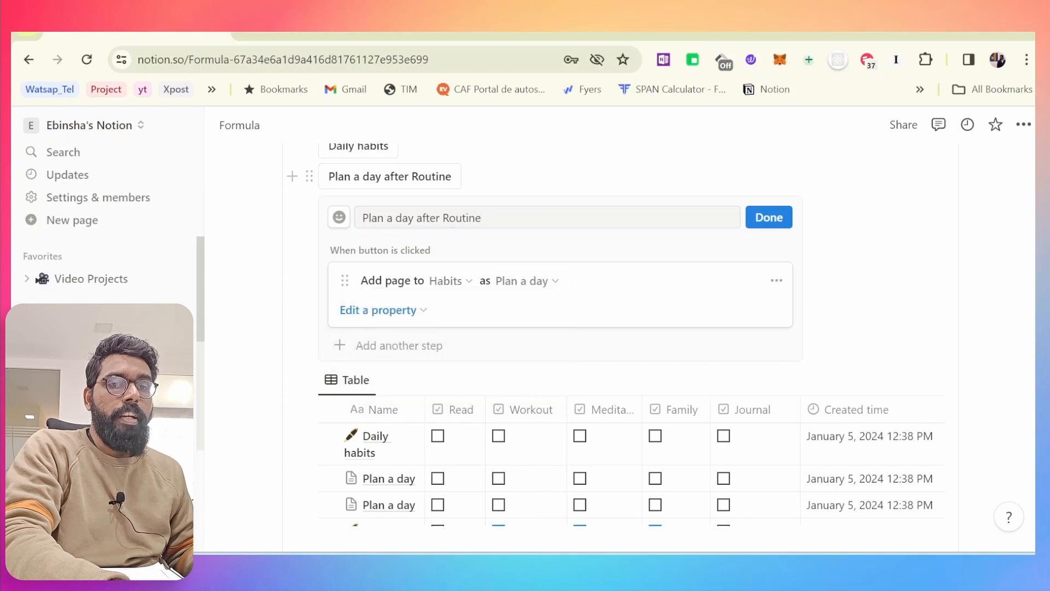
click(409, 313)
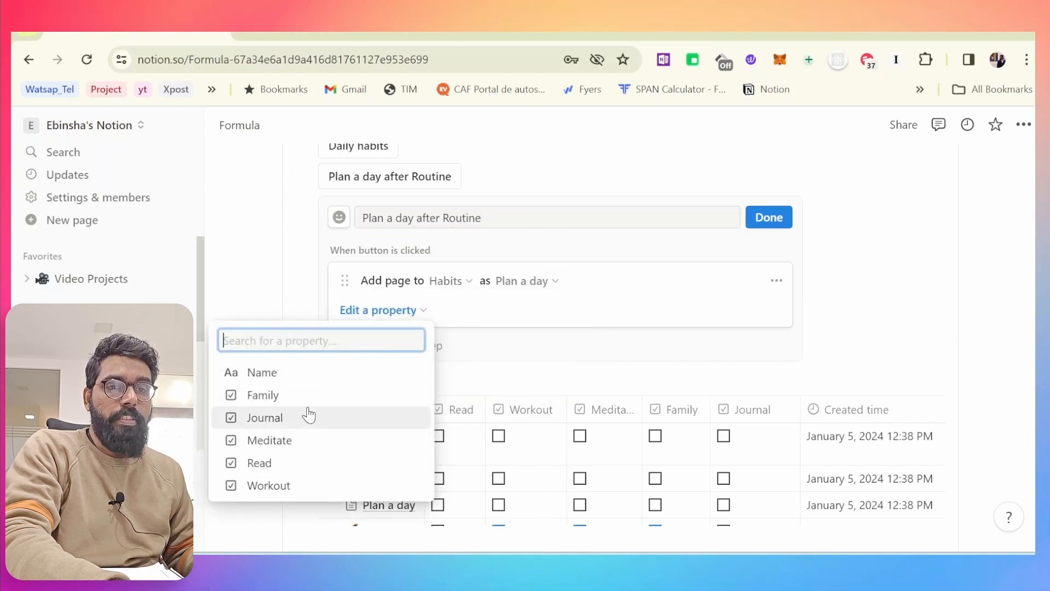
click(271, 485)
click(631, 388)
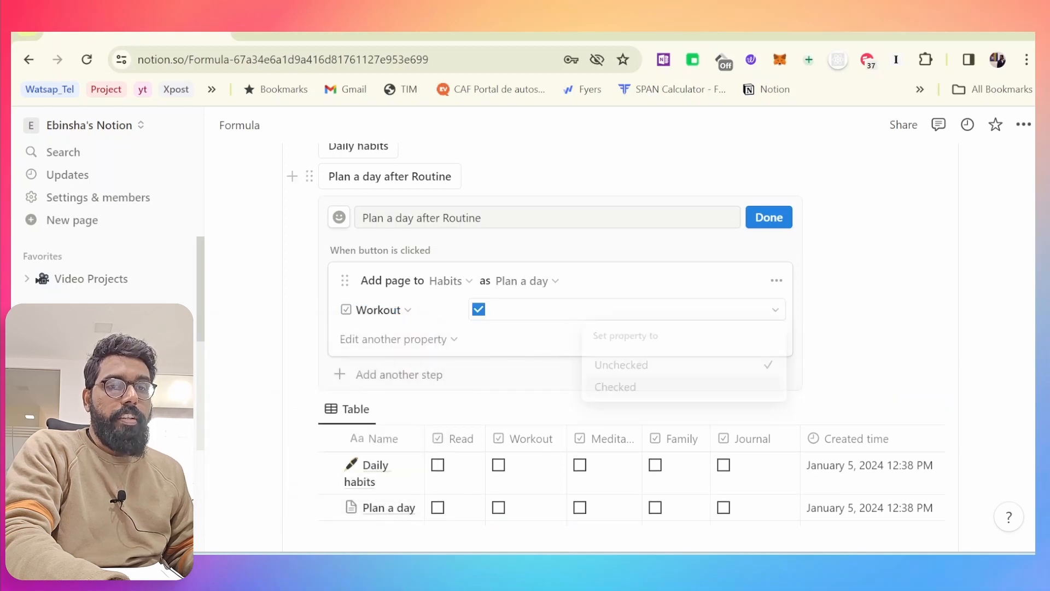
click(454, 340)
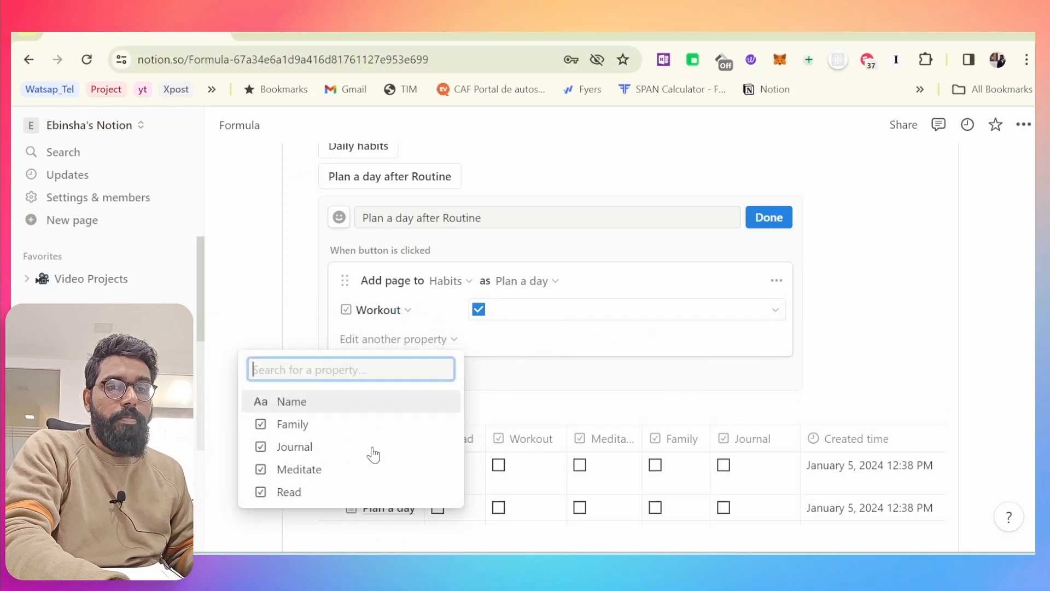
click(334, 454)
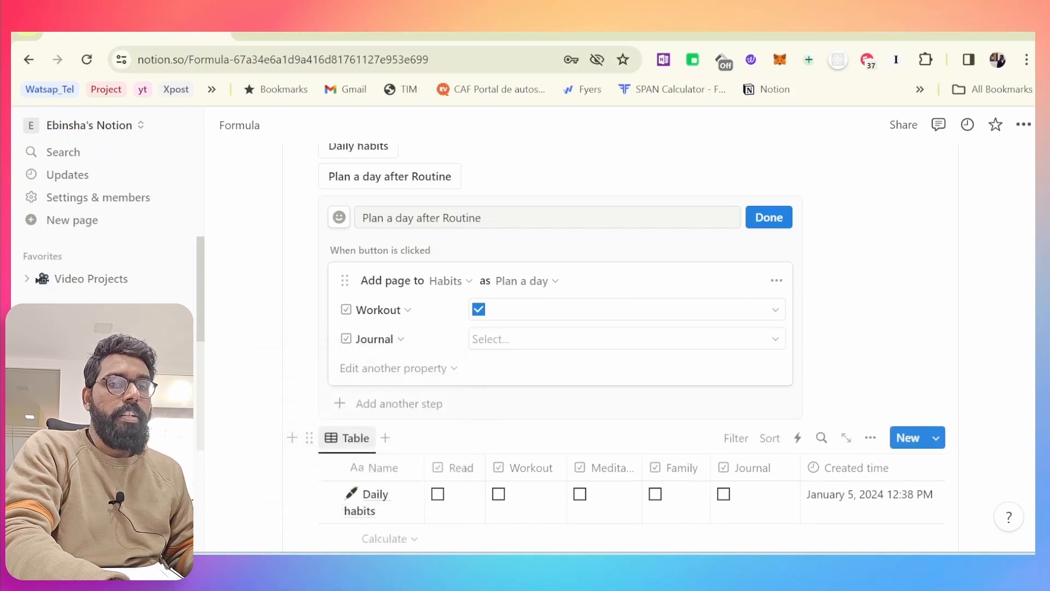
click(456, 372)
click(424, 370)
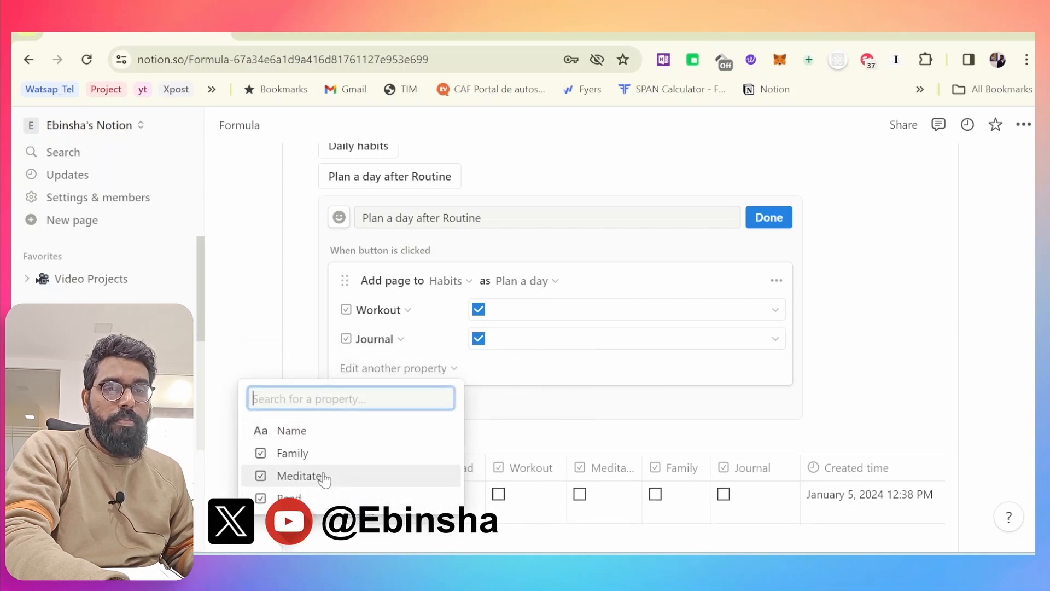
click(325, 476)
click(614, 444)
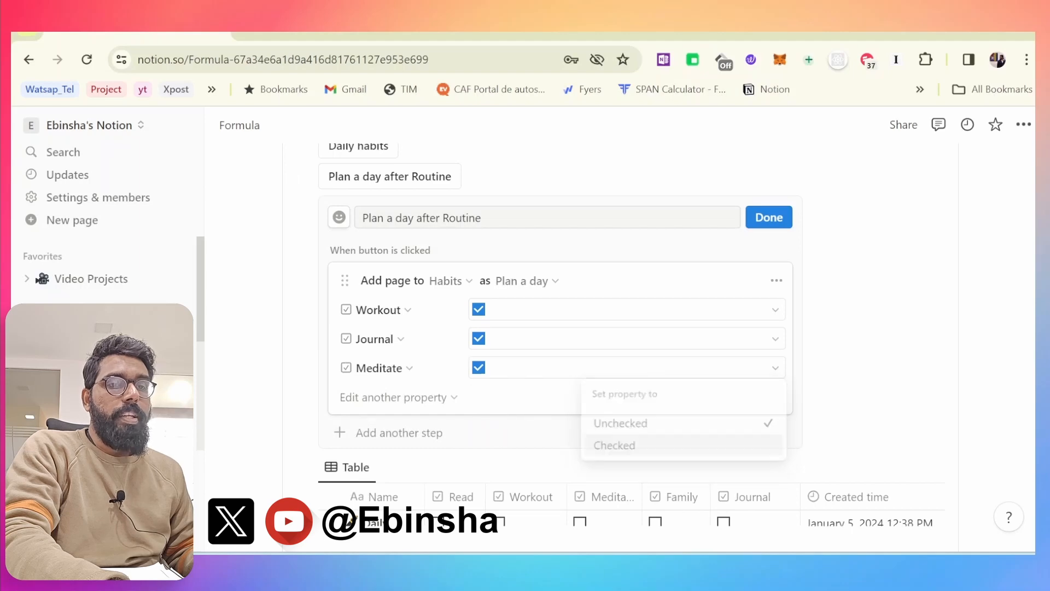
click(771, 219)
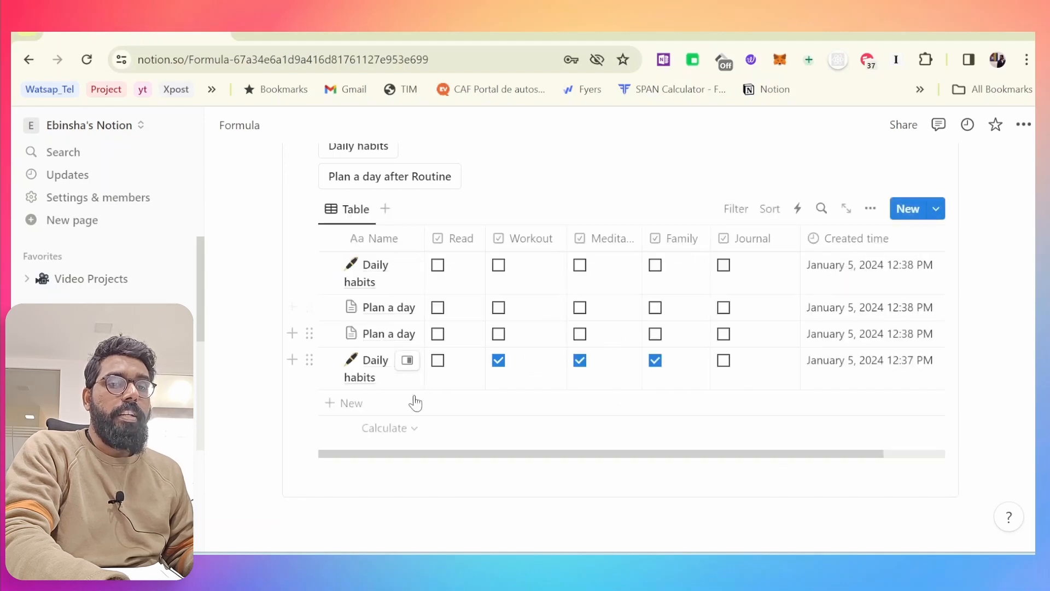
Step: Delete all existing rows from the Habits table and run the Plan a day after Routine button once
click(330, 359)
key(Delete)
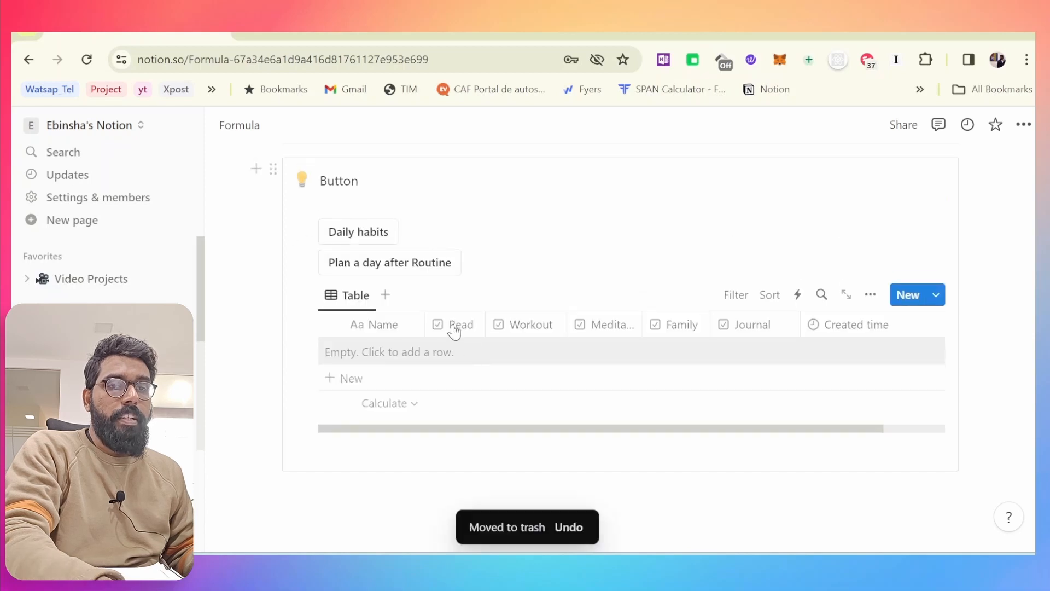
click(405, 269)
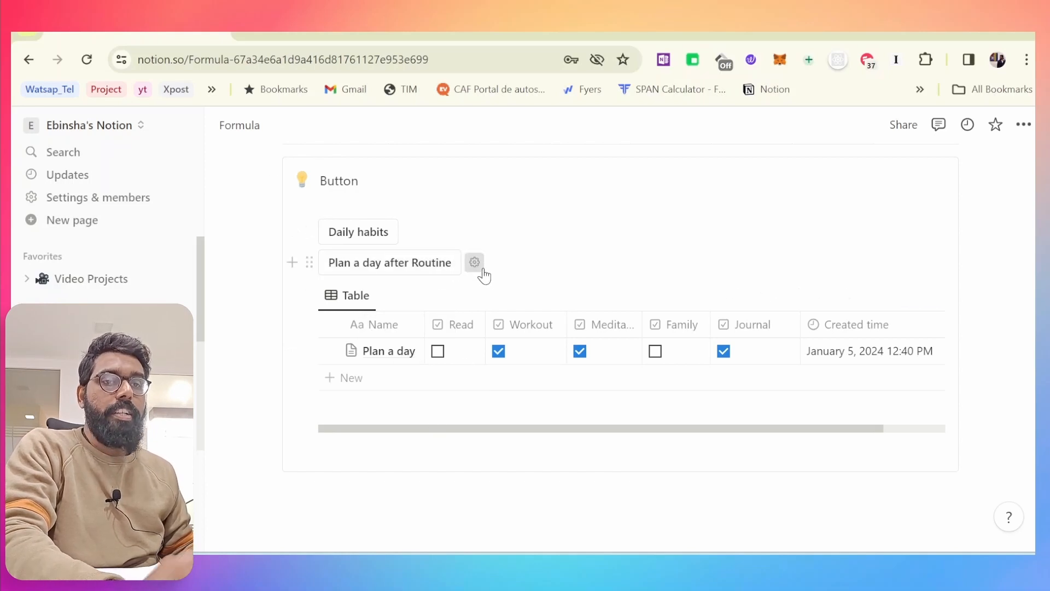
Step: Add an Open page step to the Plan a day after Routine button, set it to open in Side peek, and try to save
click(475, 263)
scroll(413, 316, down, 3)
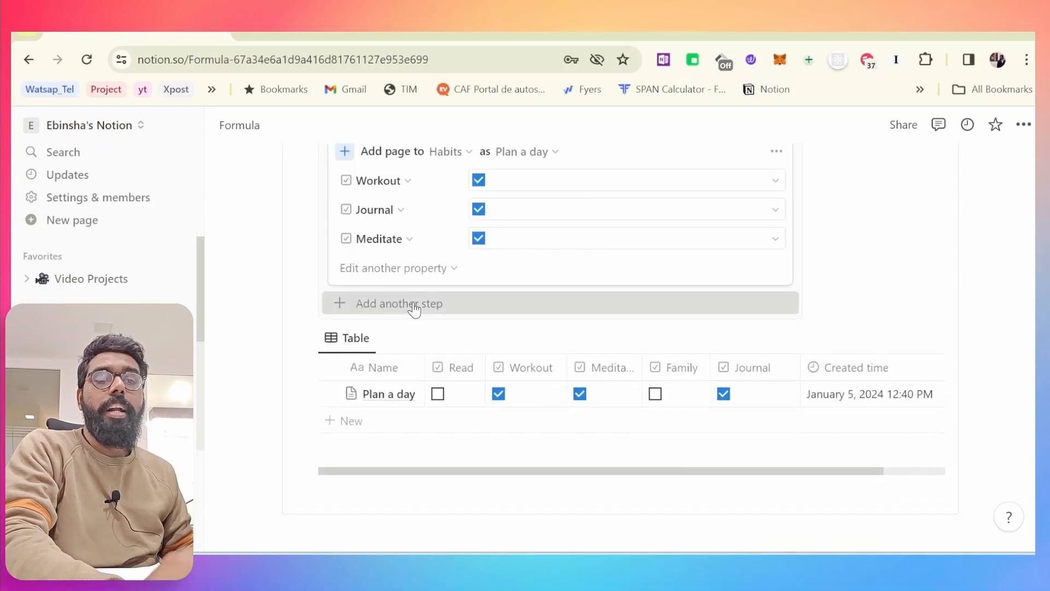
click(413, 306)
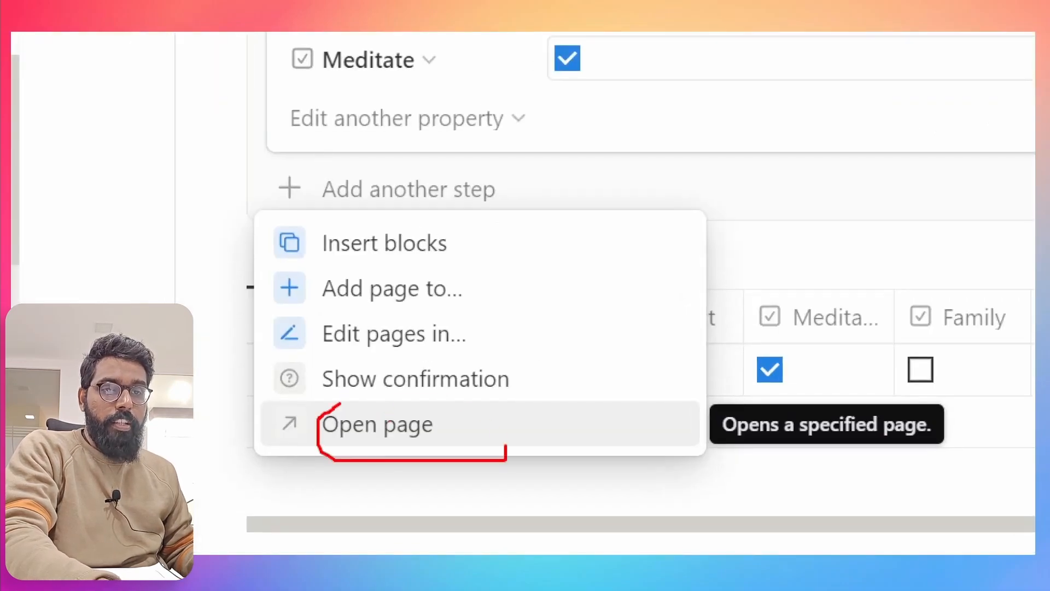
click(393, 422)
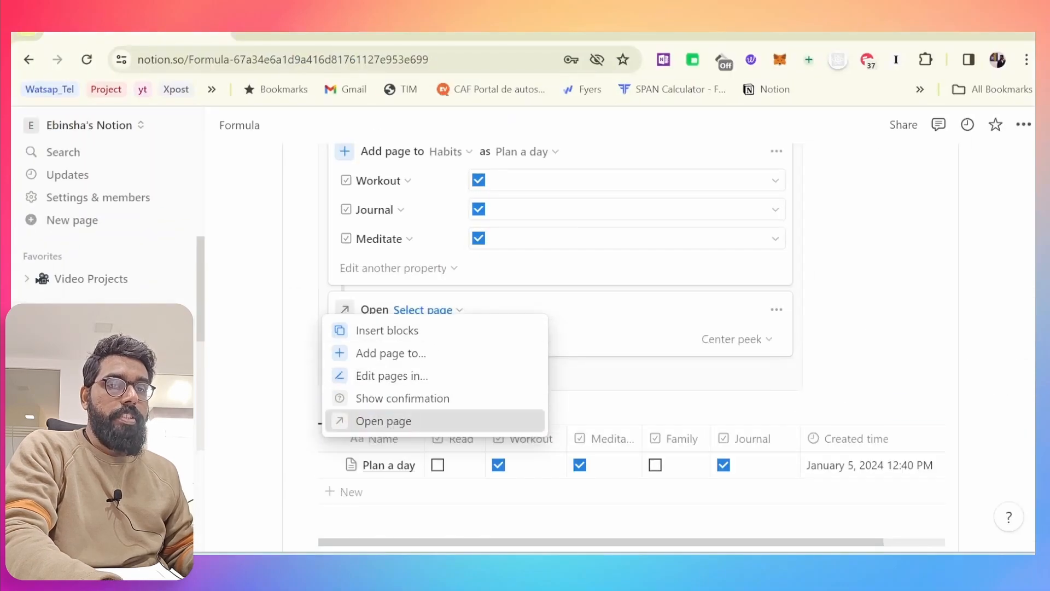
click(766, 340)
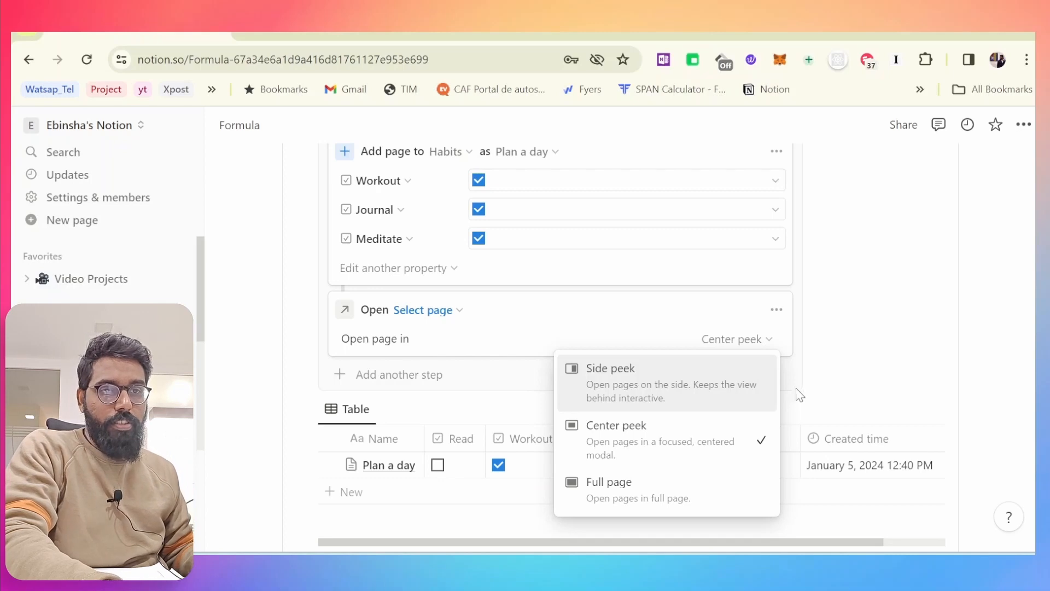
click(605, 343)
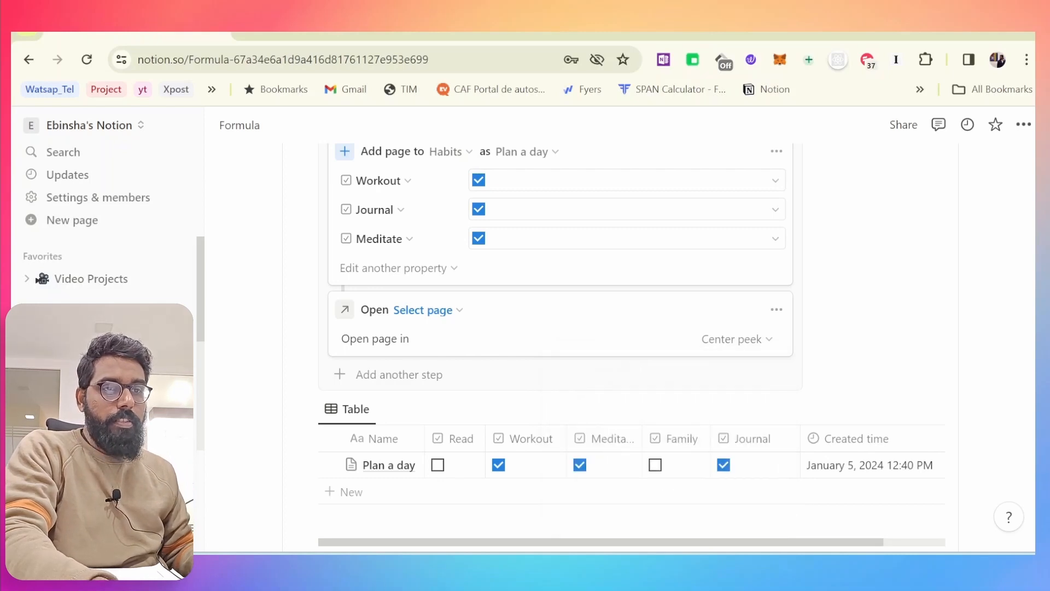
click(765, 339)
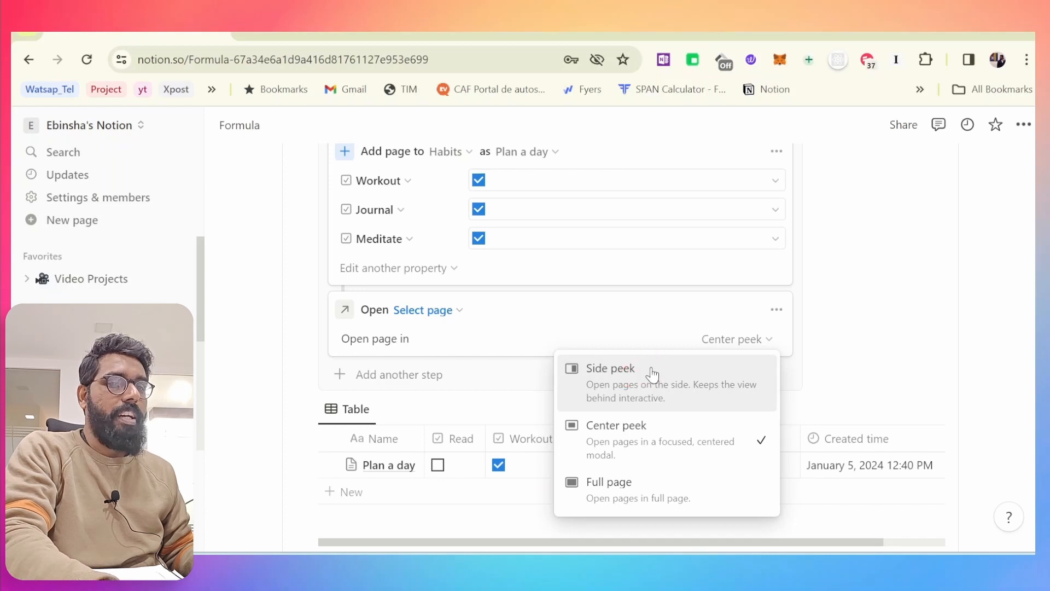
click(623, 377)
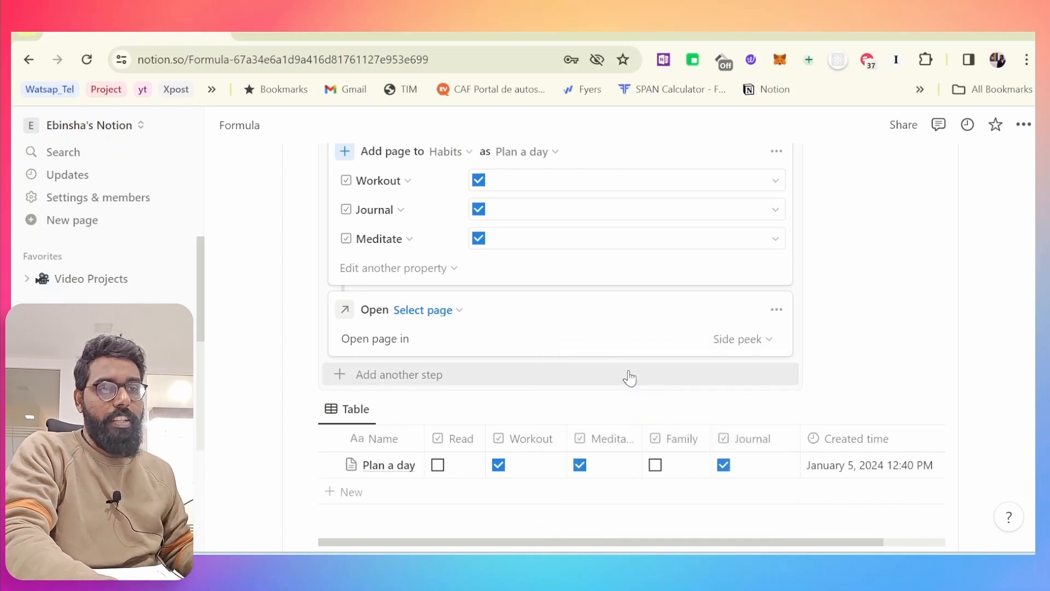
scroll(630, 378, up, 2)
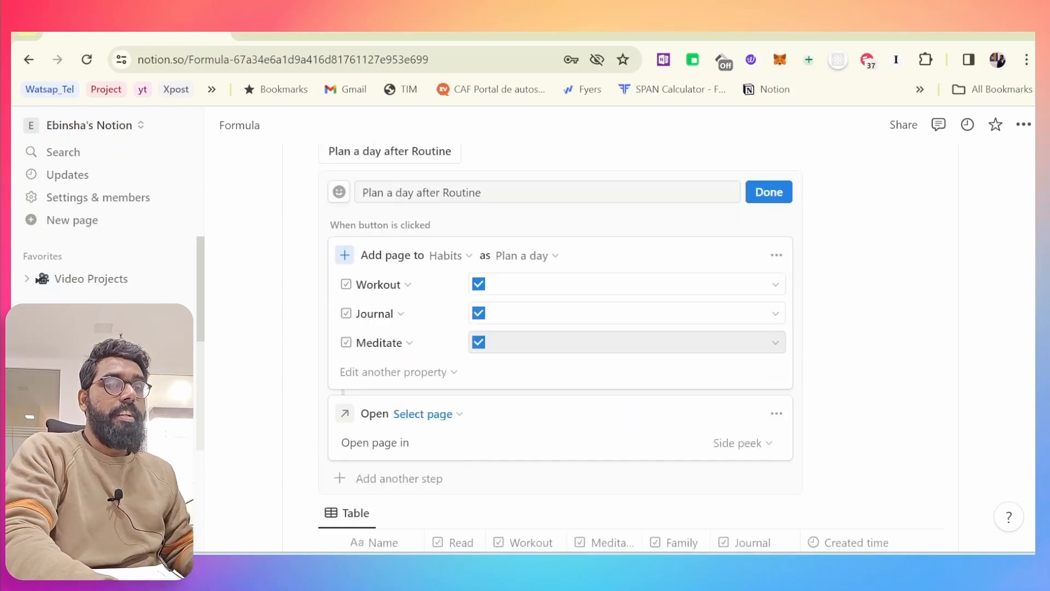
click(775, 207)
click(466, 218)
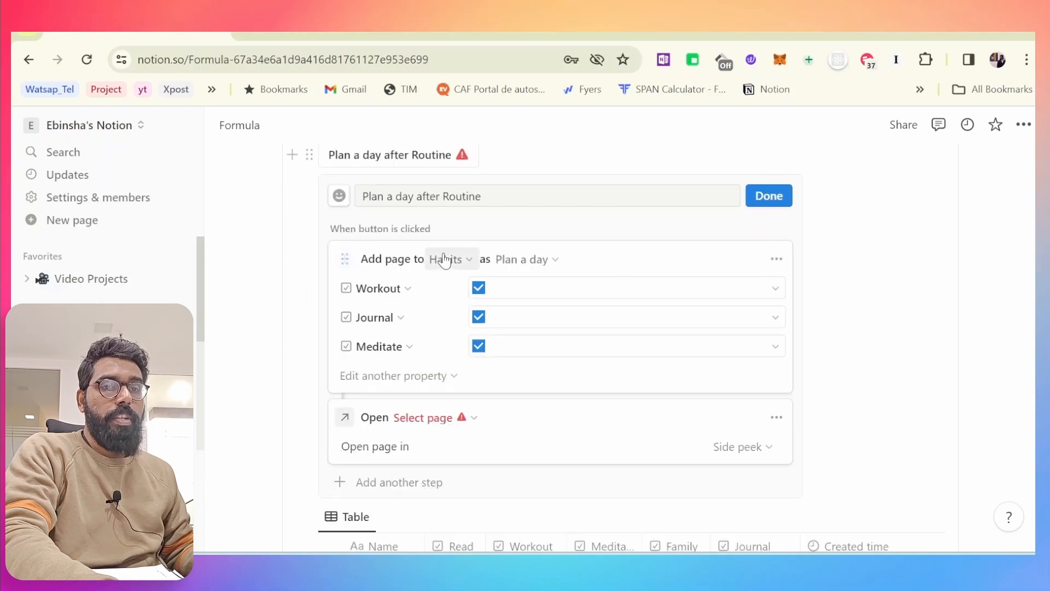
Step: Set the Open page step's target to "New page added" and save the button
scroll(471, 306, down, 3)
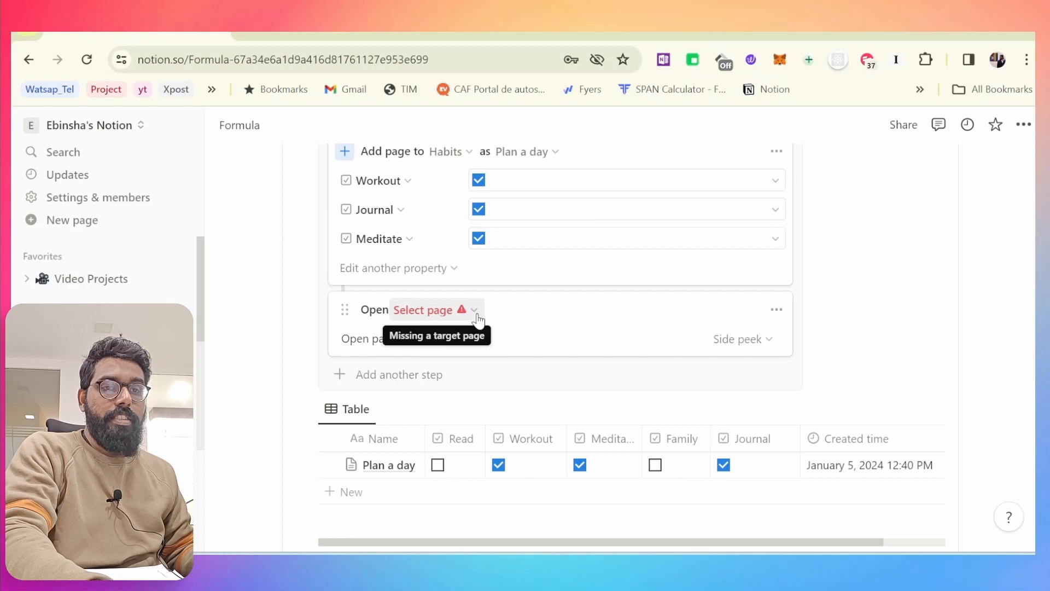
click(476, 310)
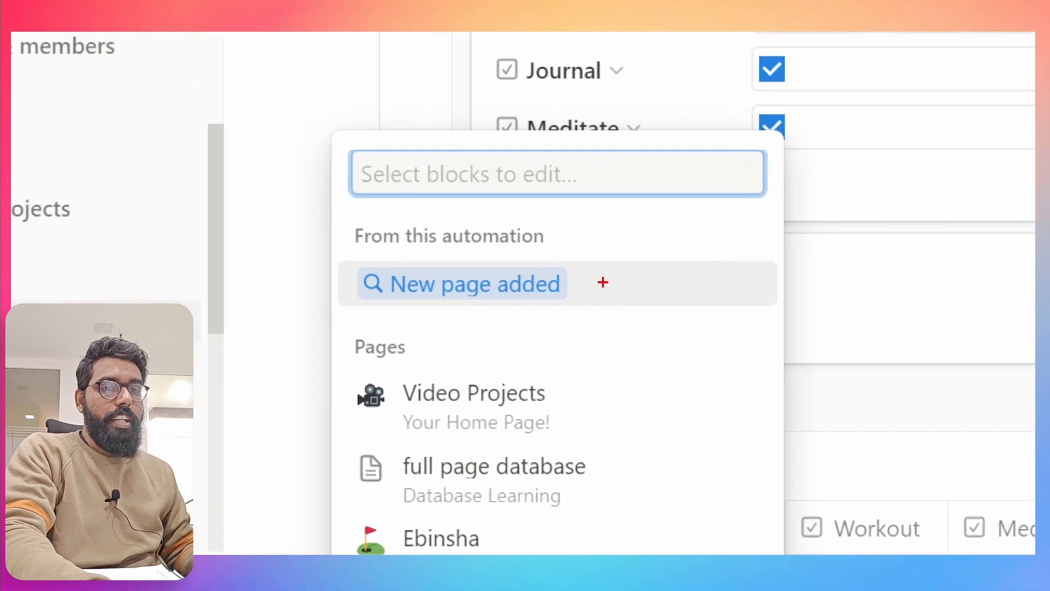
drag(403, 469, 489, 463)
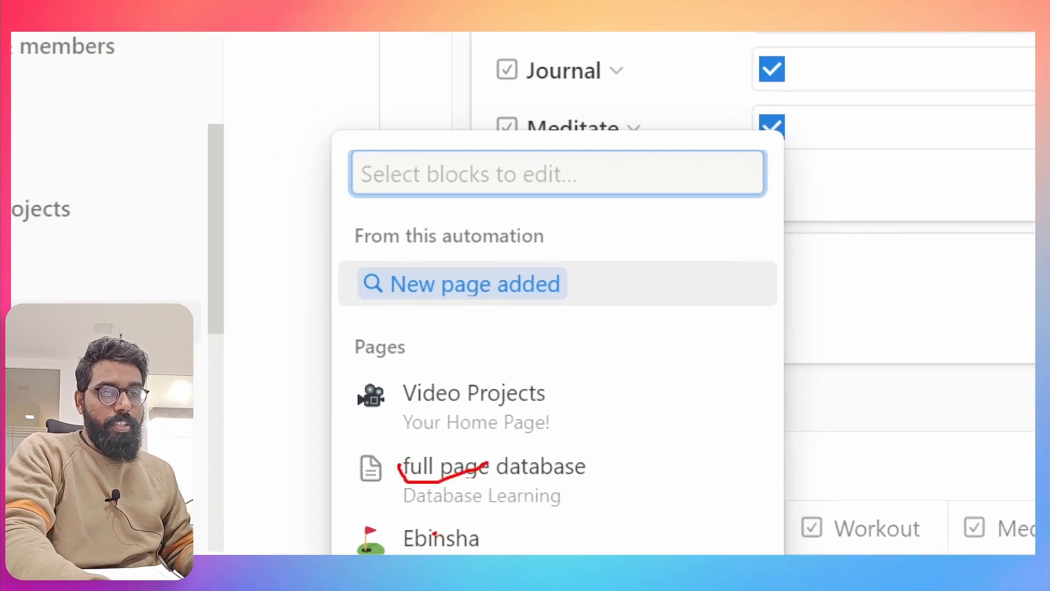
drag(435, 534, 471, 520)
drag(481, 405, 535, 377)
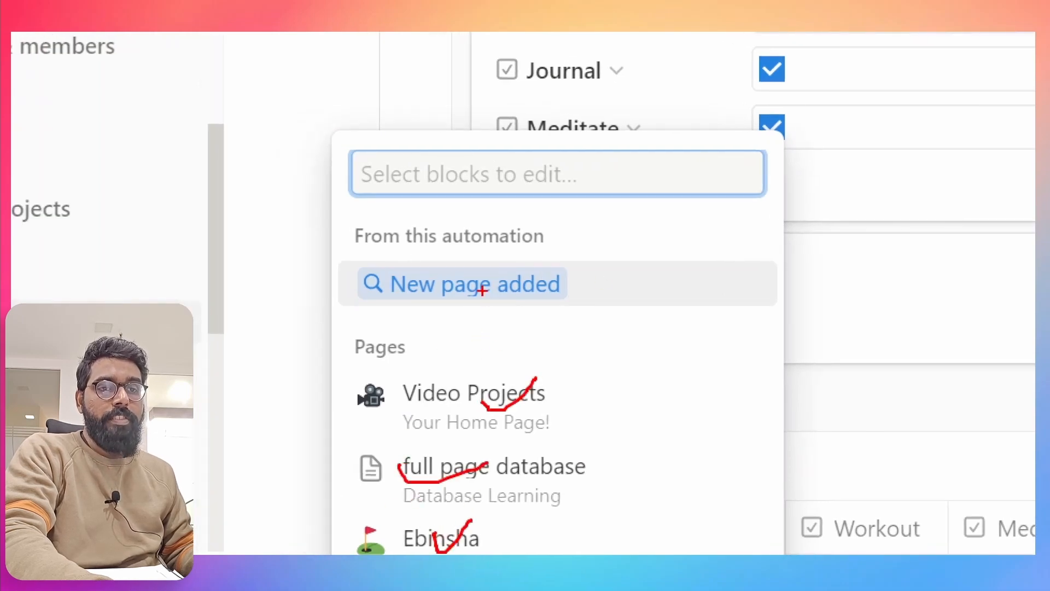
mouse_move(402, 254)
mouse_down()
mouse_move(356, 320)
mouse_move(640, 277)
mouse_move(427, 240)
mouse_move(371, 262)
mouse_up()
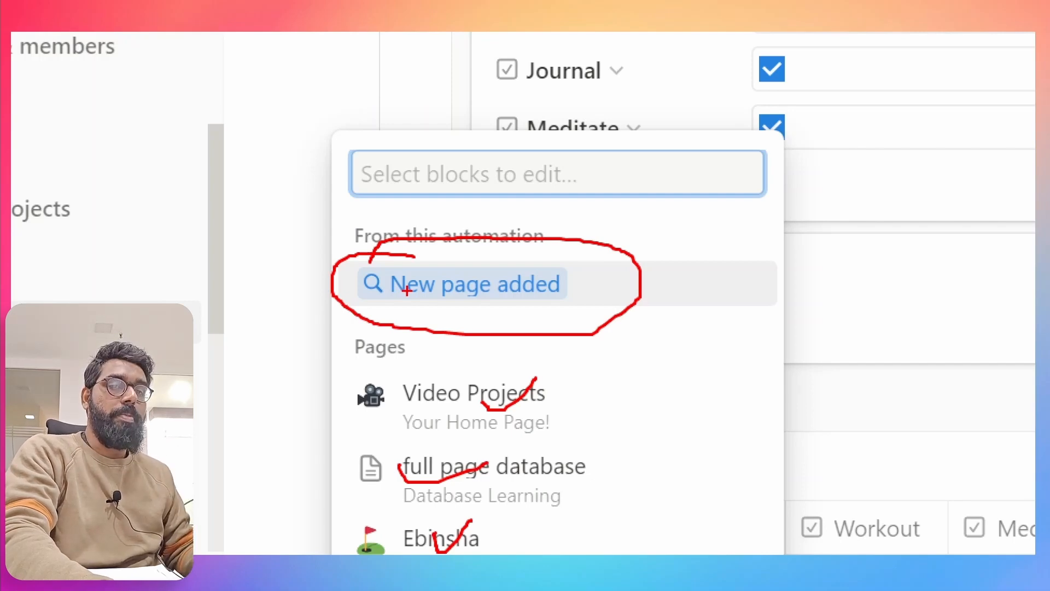
click(470, 282)
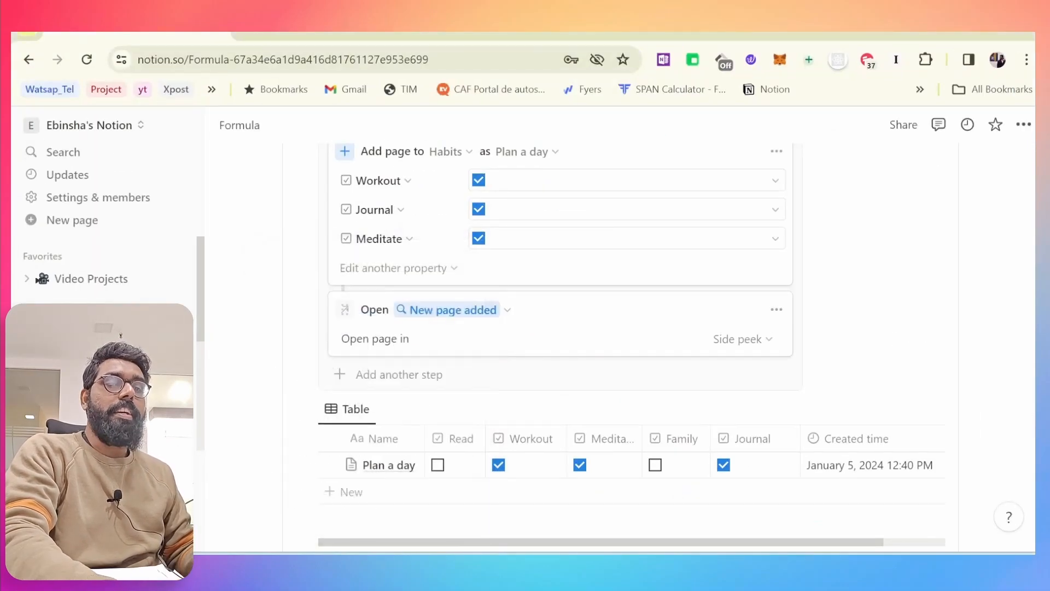
scroll(738, 377, up, 3)
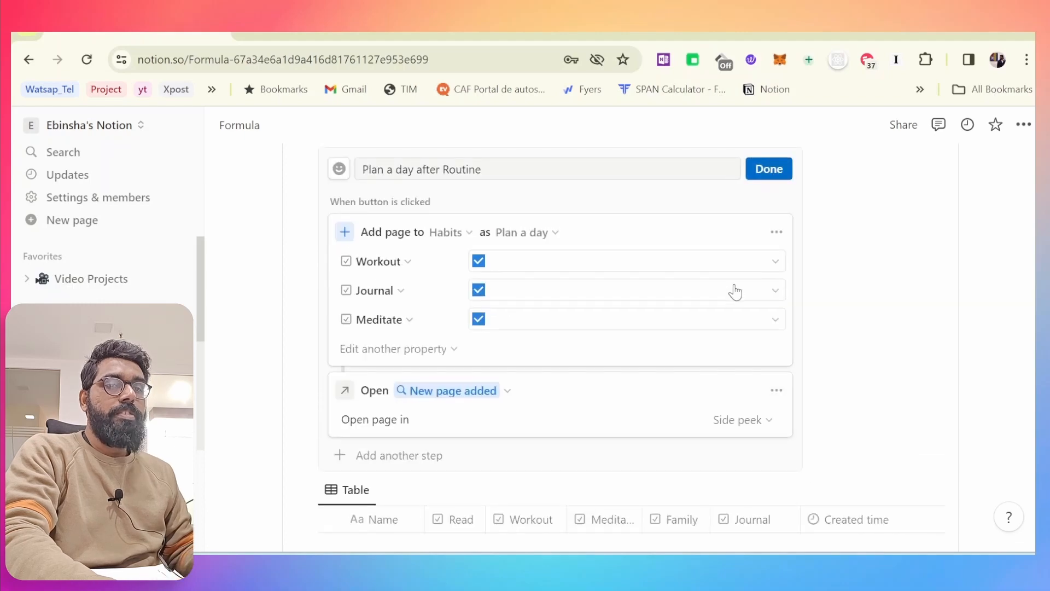
click(768, 174)
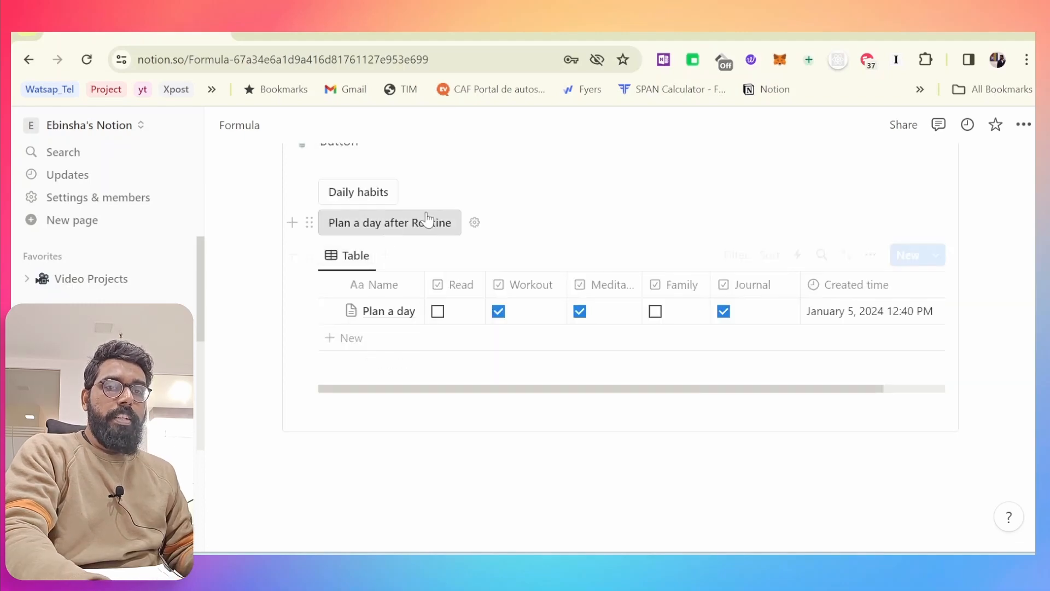
Step: Run the Plan a day after Routine button and fill the empty to-do under Highlights of the day with "highlists 2"
click(388, 230)
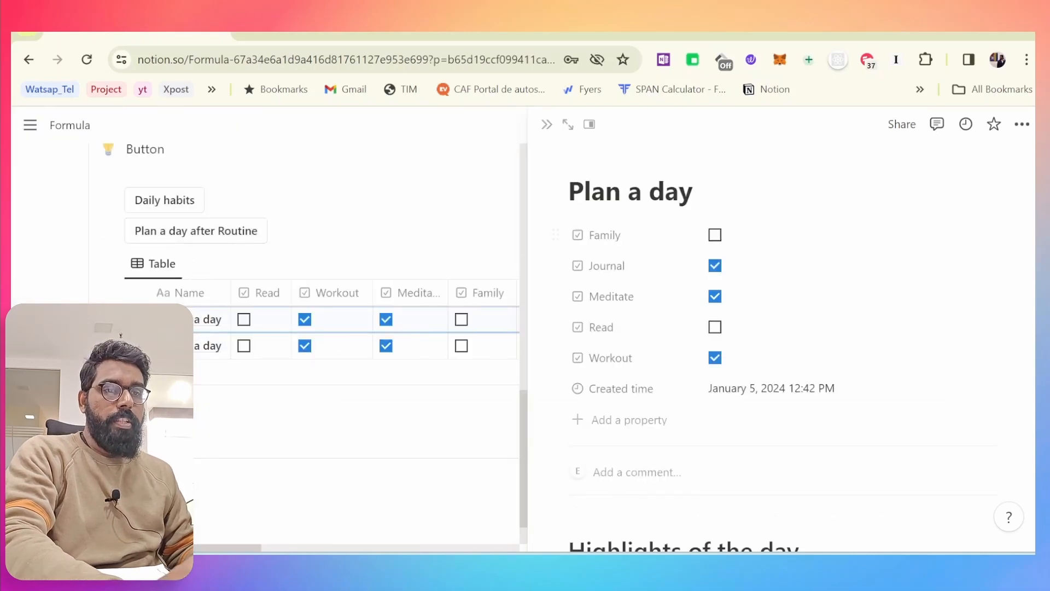
scroll(765, 301, down, 4)
scroll(656, 383, down, 2)
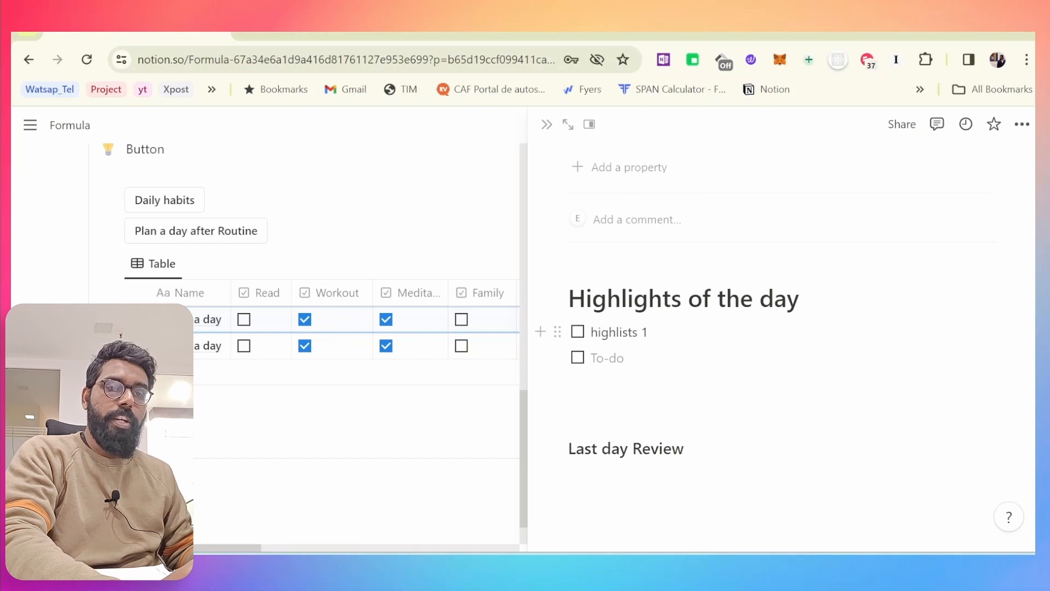
click(609, 358)
text(hi)
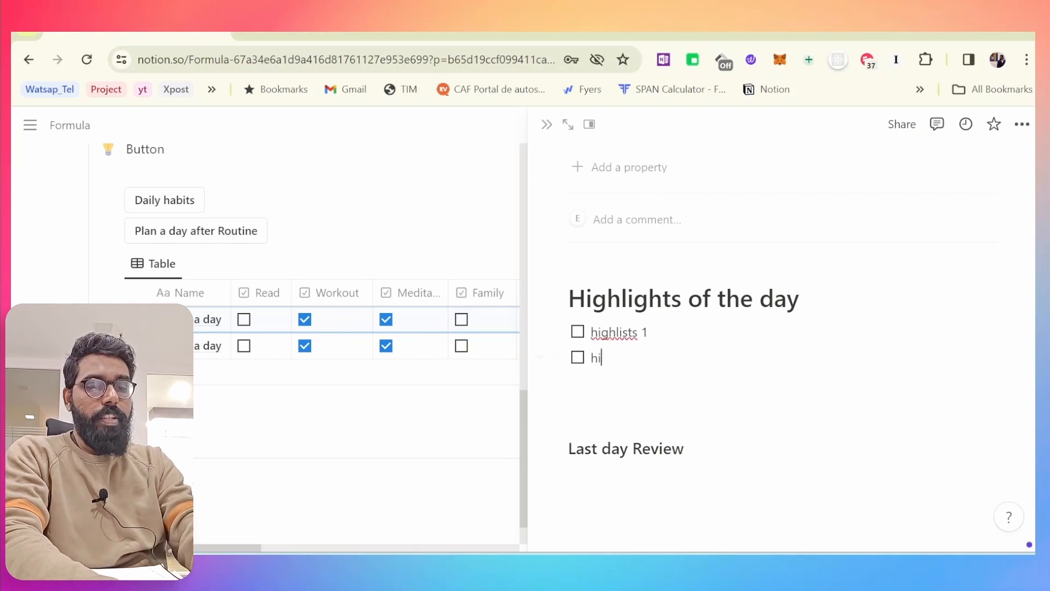
text(ghlists 2)
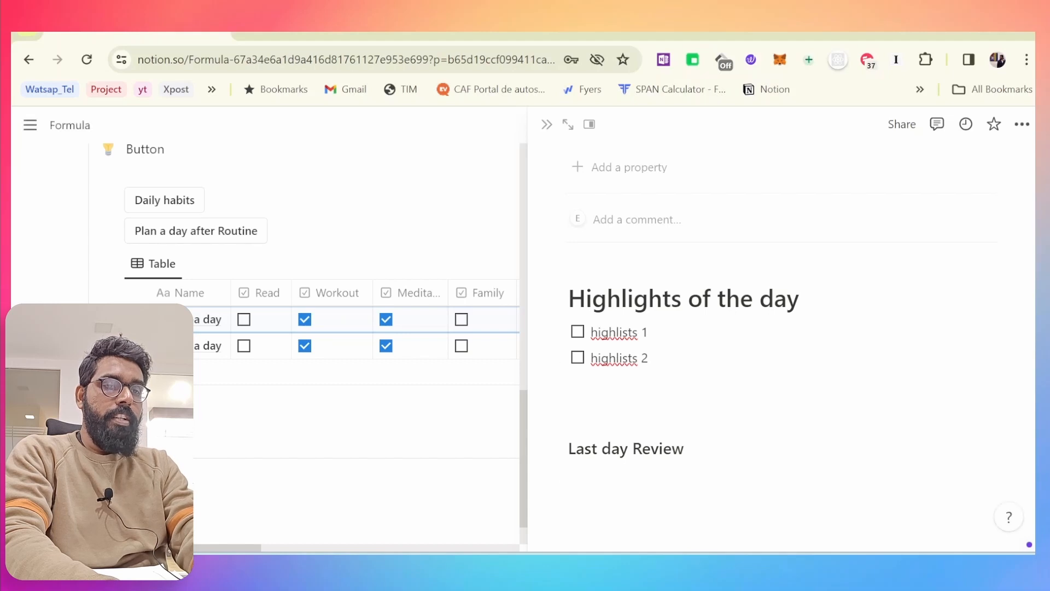
Step: Write "last ay was great" under Last day Review and close the page's side peek
click(598, 475)
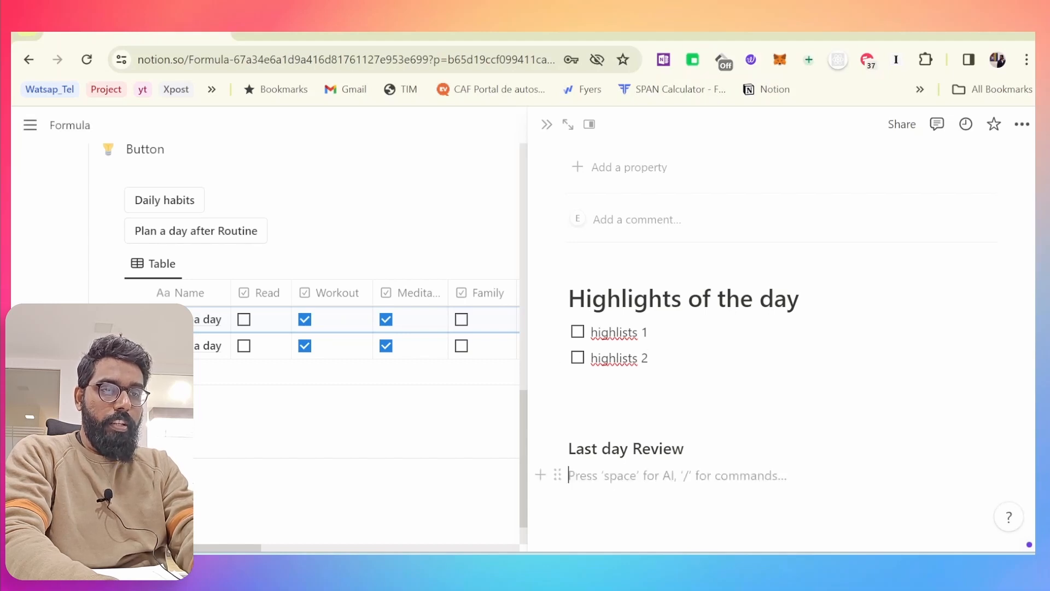
text(last ay w)
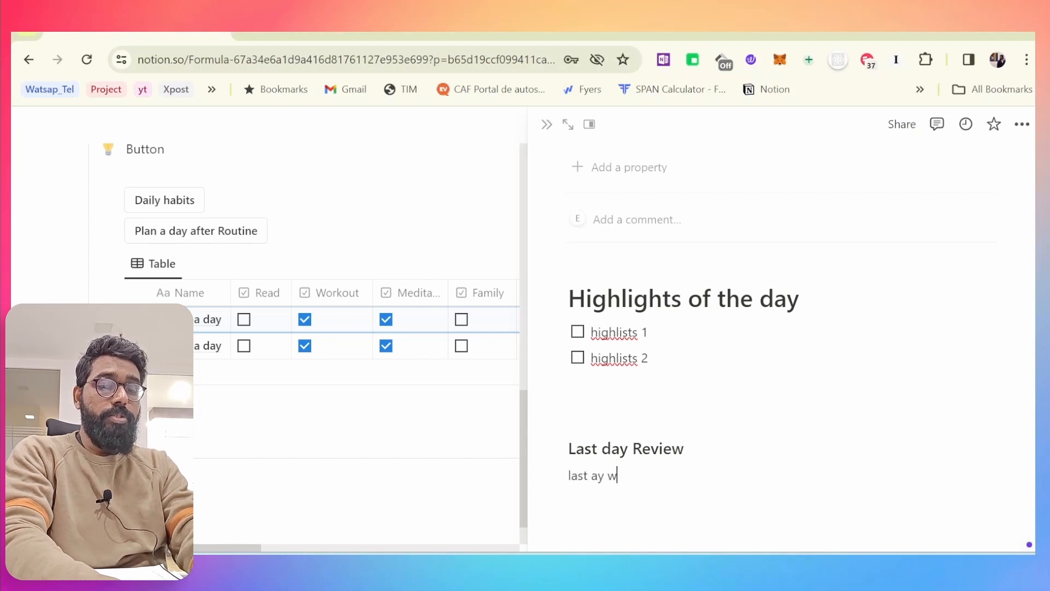
text(as great)
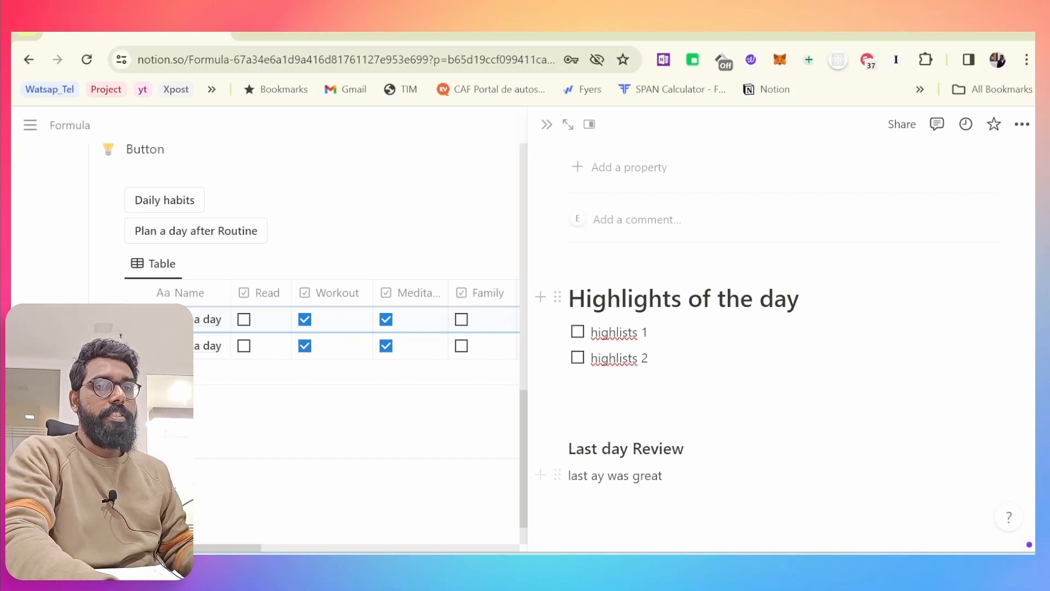
click(547, 127)
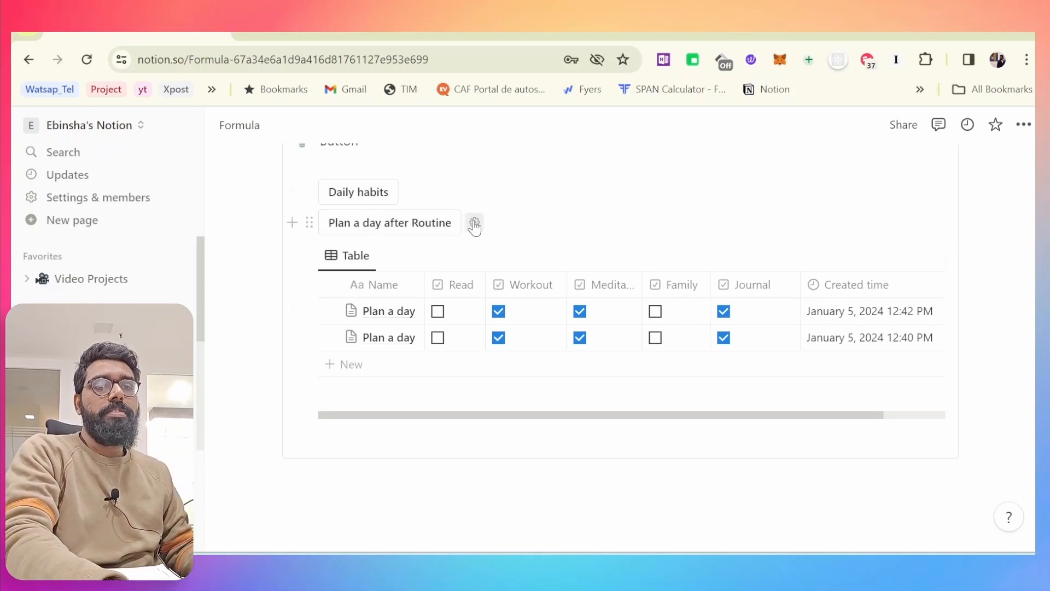
Step: Add a Show confirmation step to the Plan a day after Routine button and move it before the Add page step
click(475, 224)
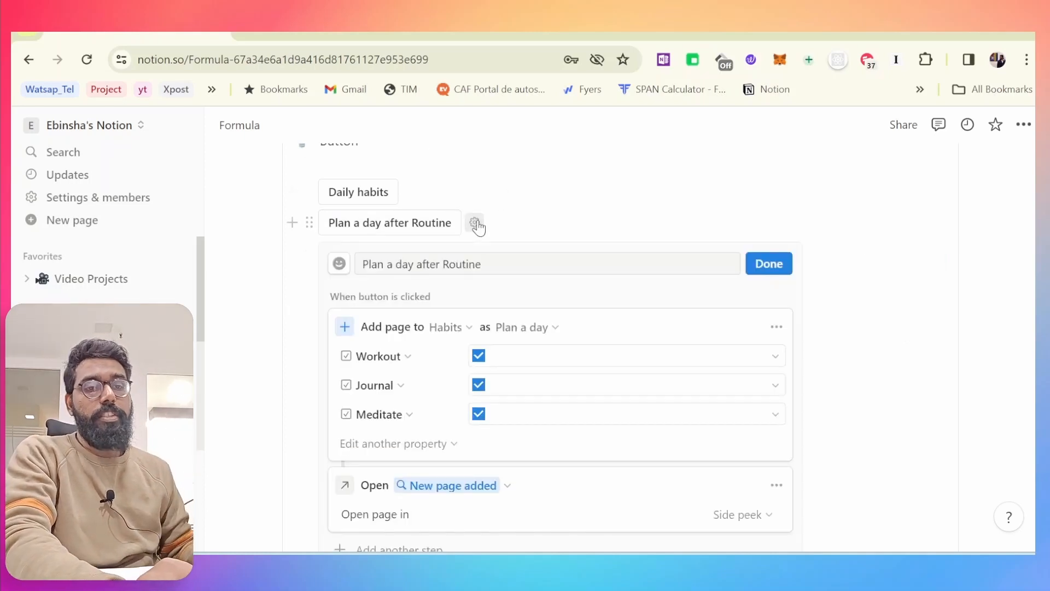
scroll(383, 421, down, 3)
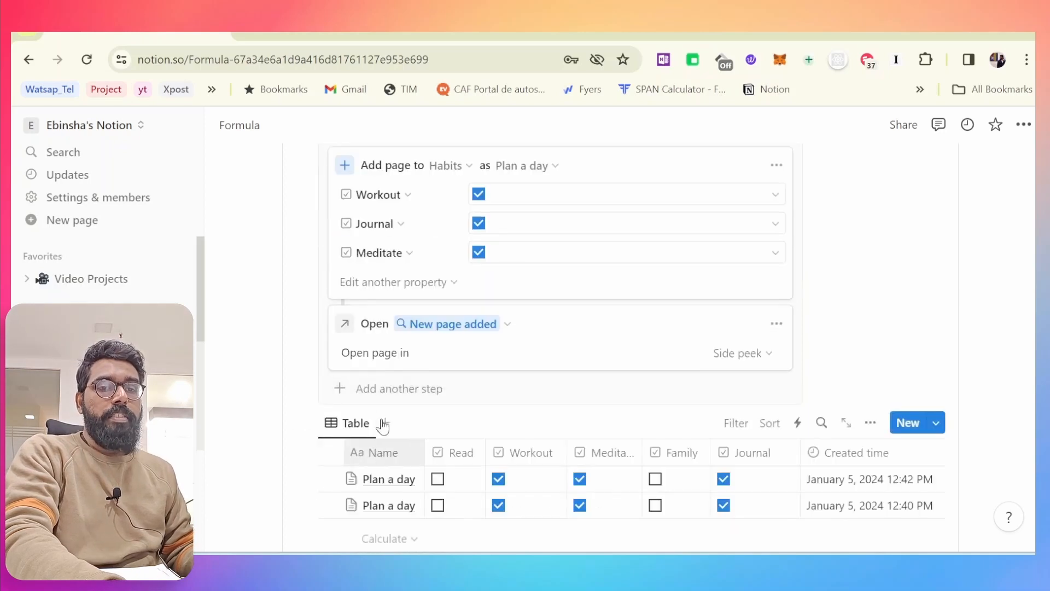
click(392, 390)
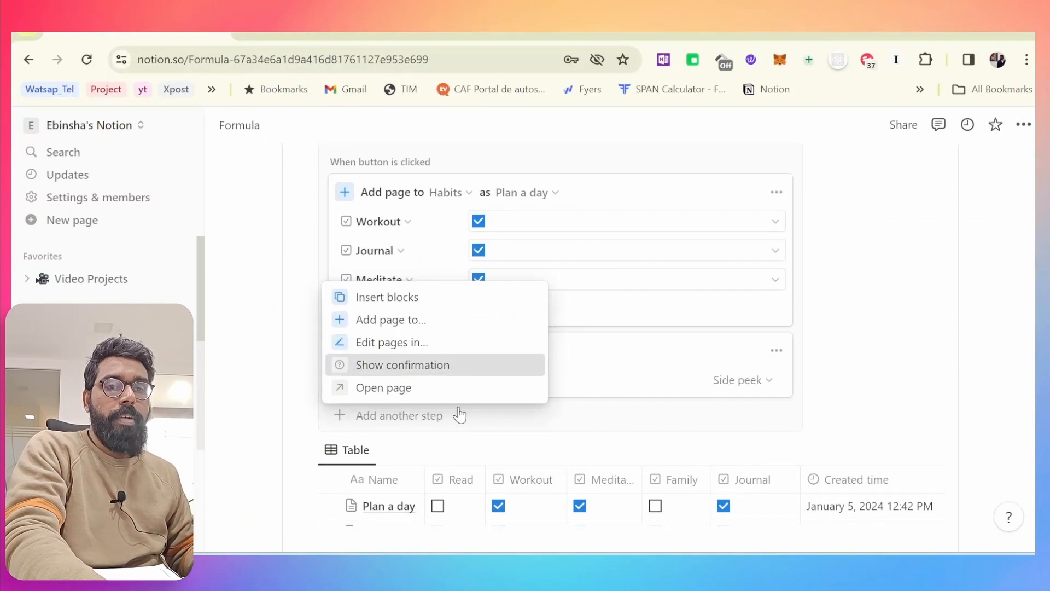
click(403, 365)
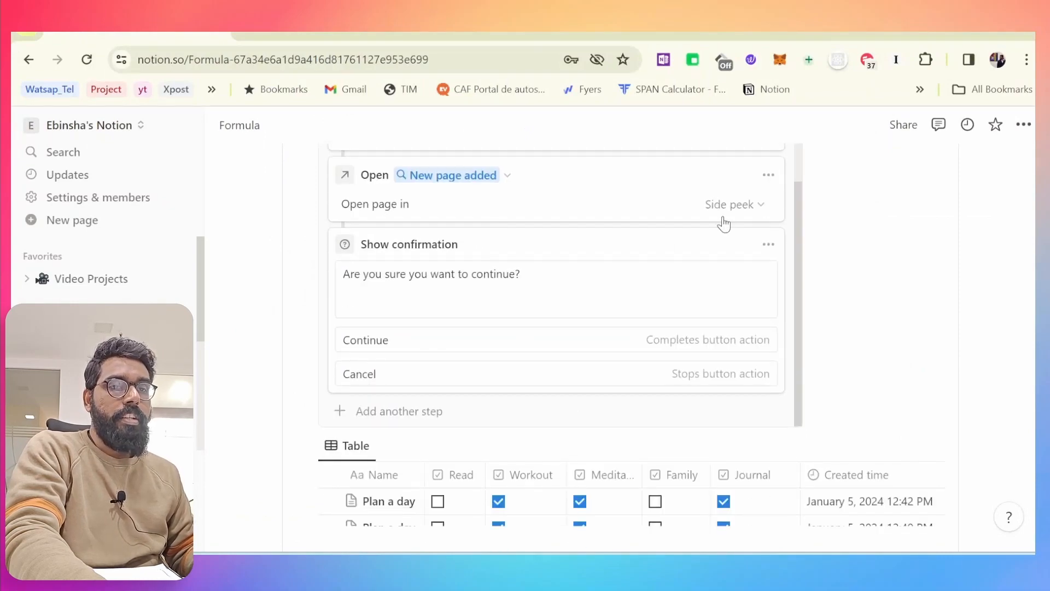
scroll(413, 355, up, 5)
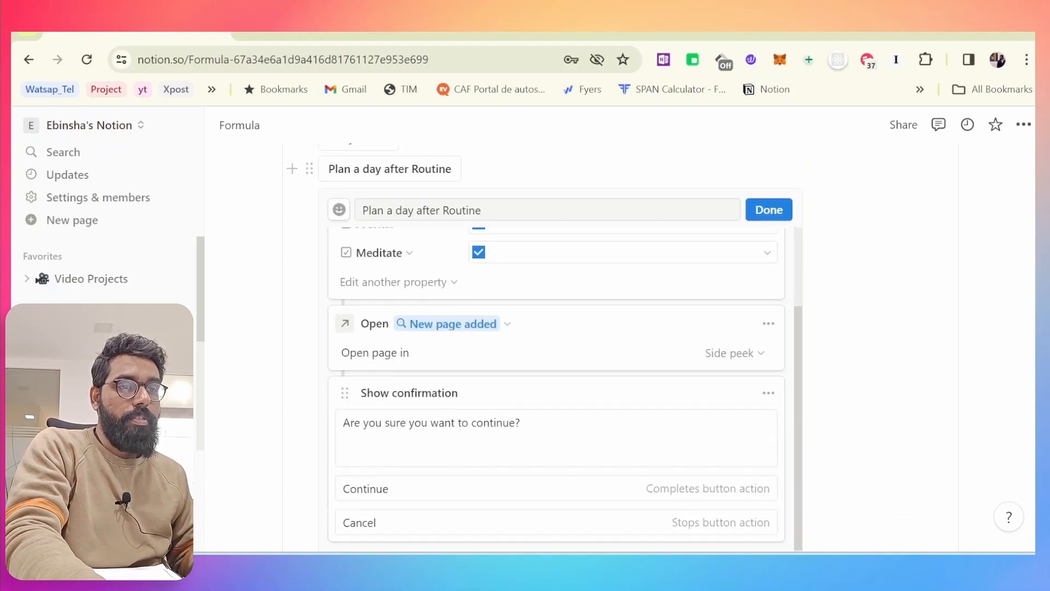
click(768, 393)
click(749, 246)
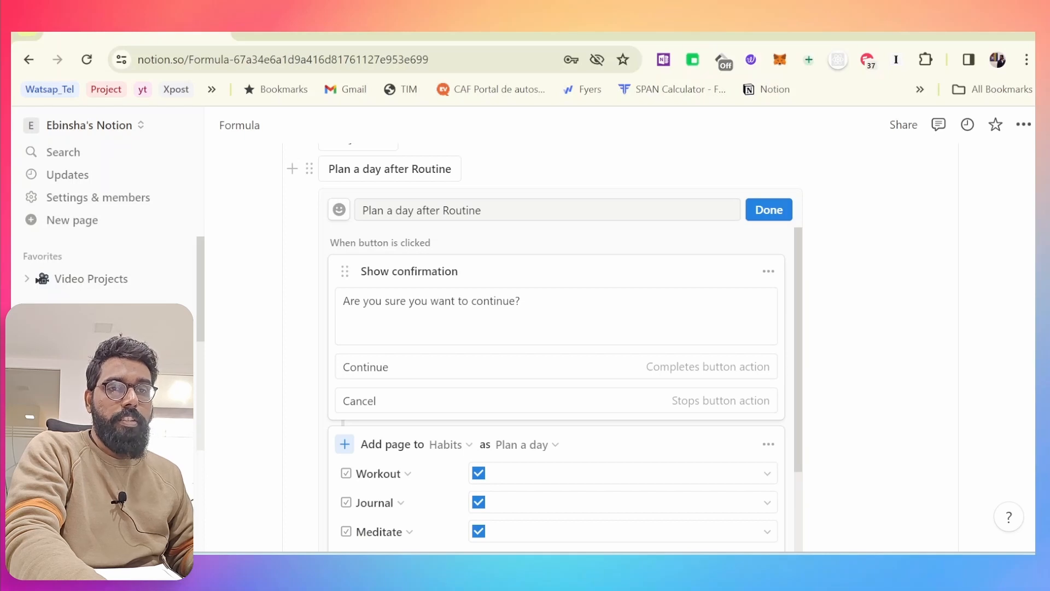
Step: Check the confirmation's message and Continue label, and save the Plan a day after Routine button with the default wording
double_click(365, 367)
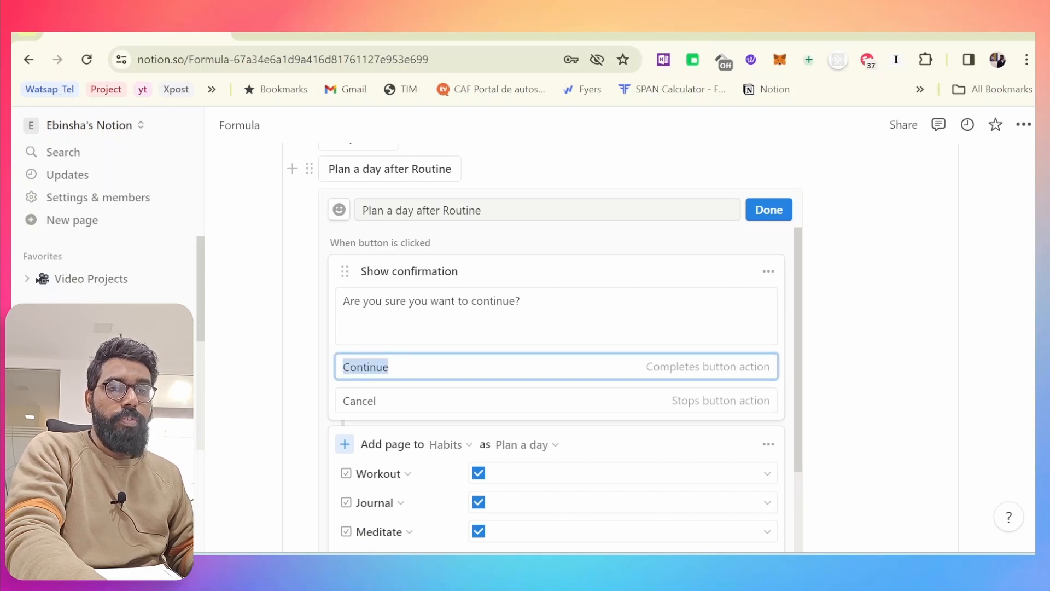
drag(355, 302, 489, 302)
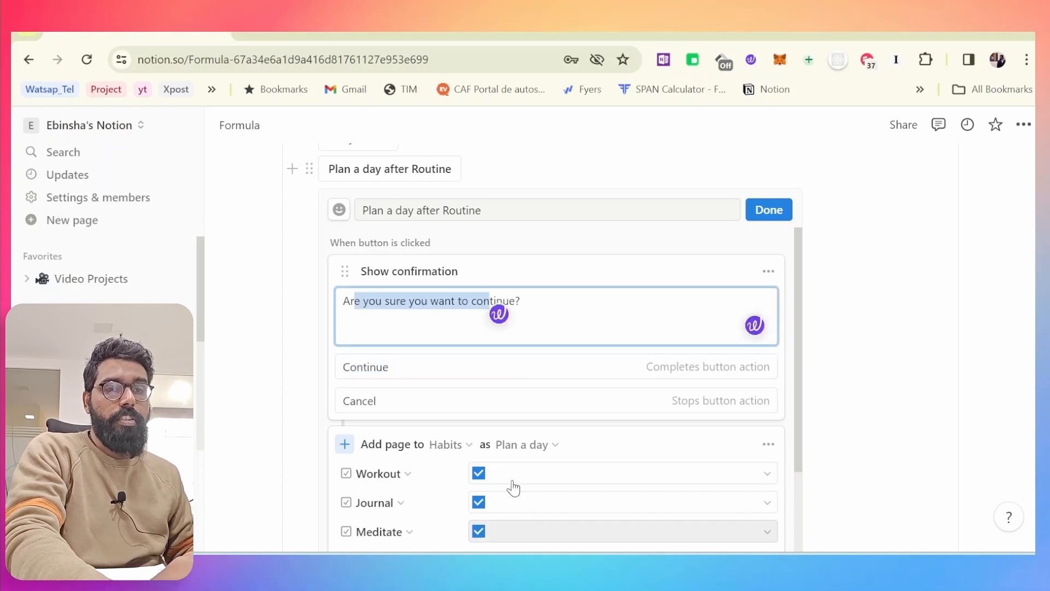
scroll(513, 487, down, 3)
scroll(514, 482, up, 3)
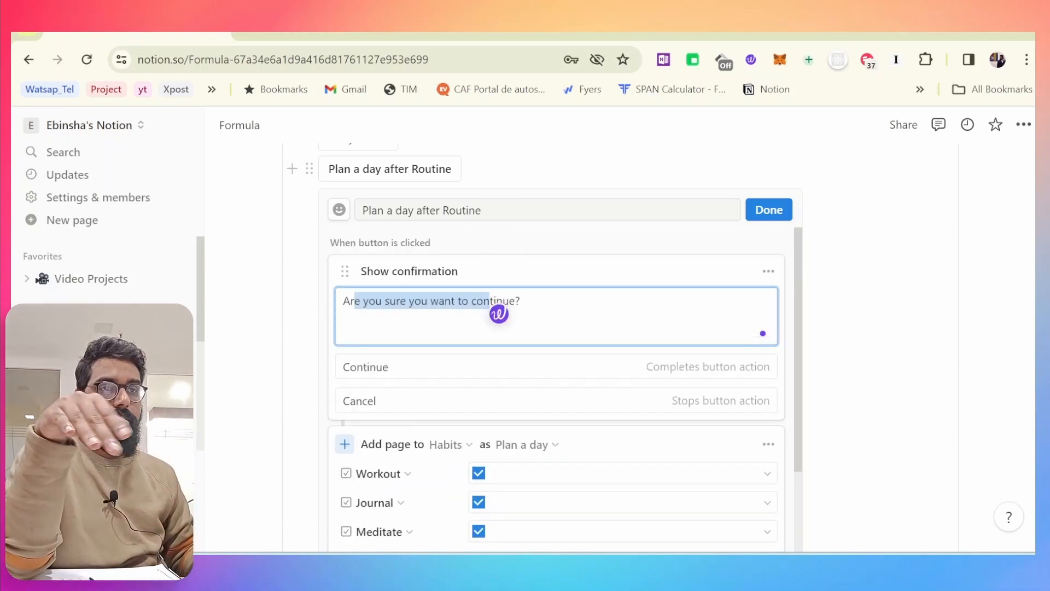
click(777, 210)
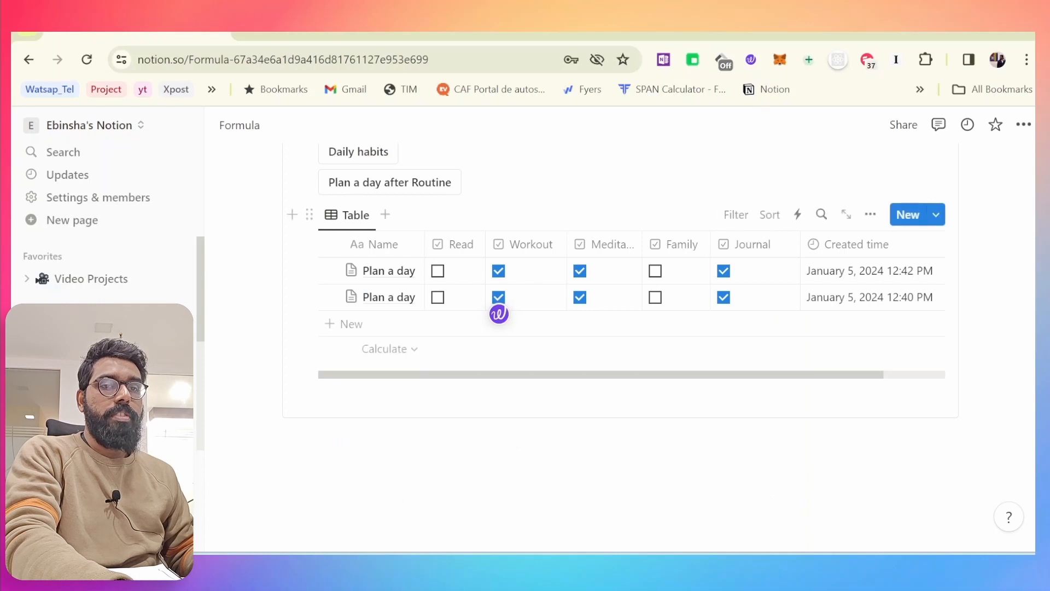
Step: Run the Plan a day after Routine button and choose Continue in its confirmation
scroll(601, 235, up, 1)
click(419, 238)
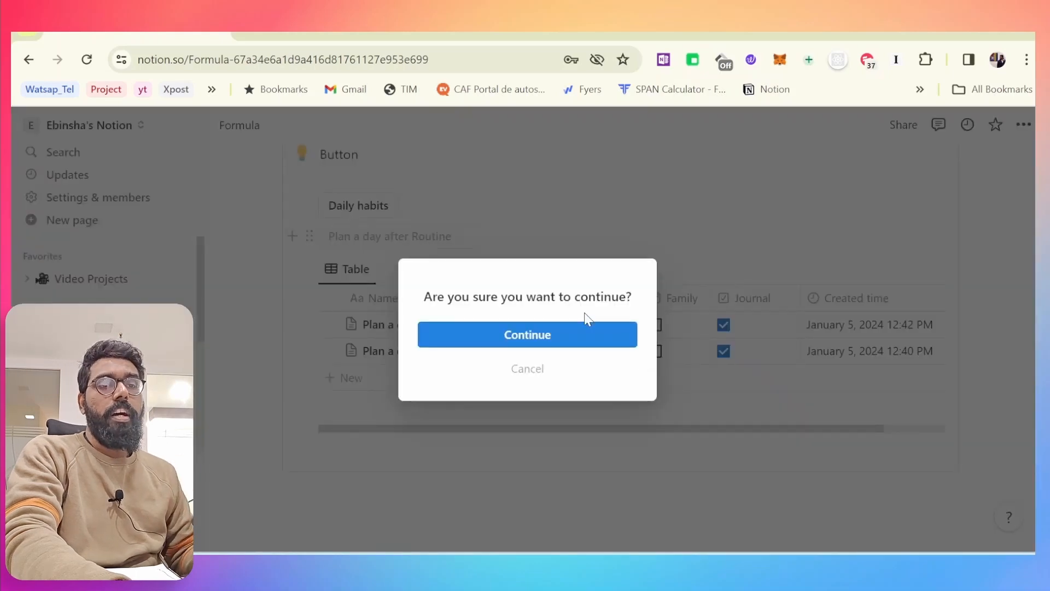
click(546, 340)
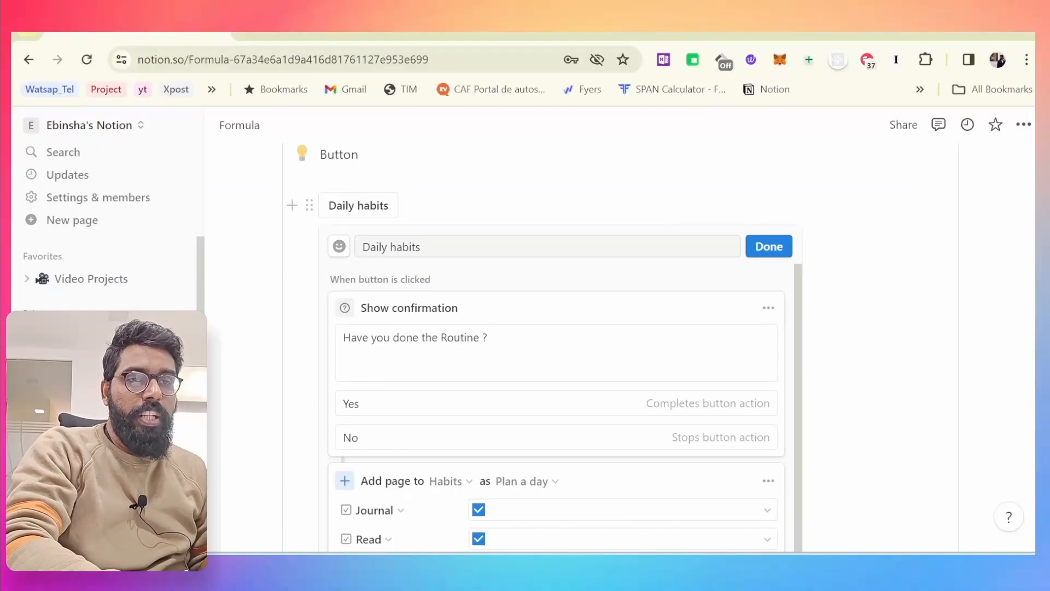
Step: Add a second Show confirmation step to the Daily habits button after its Add page step
scroll(434, 462, down, 5)
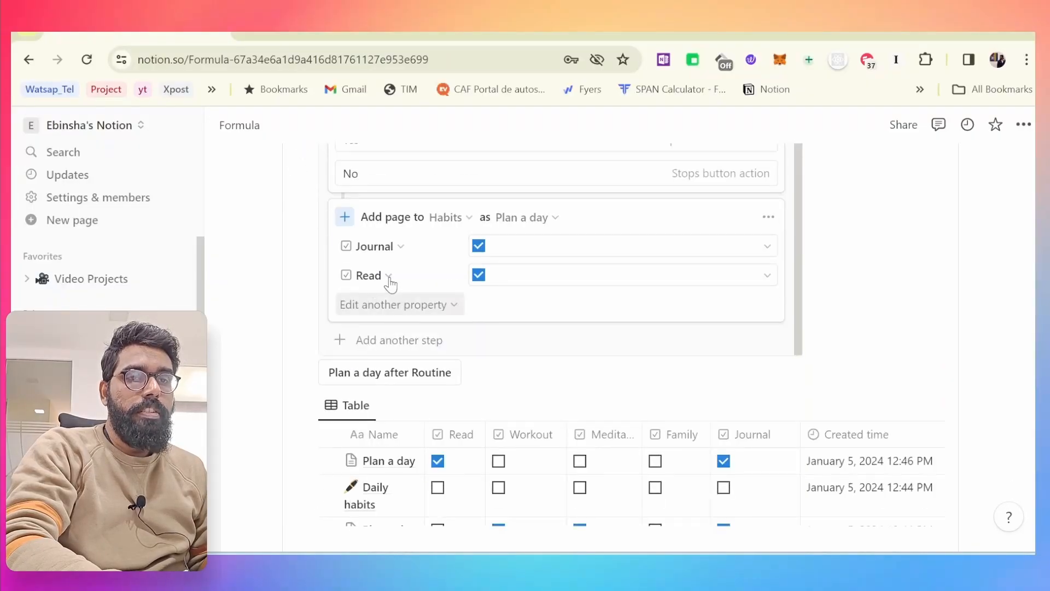
click(385, 342)
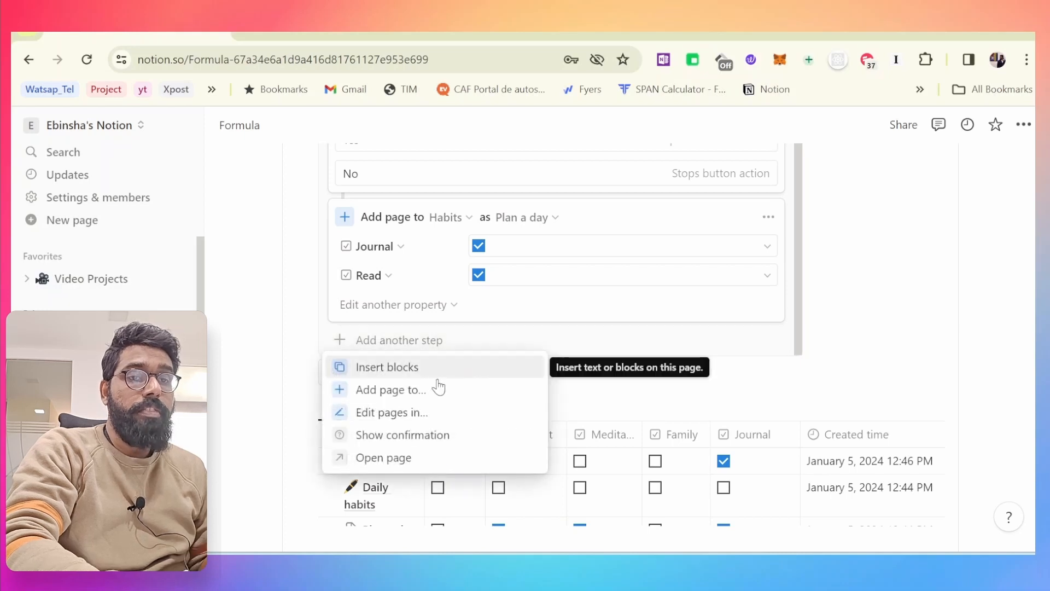
click(410, 434)
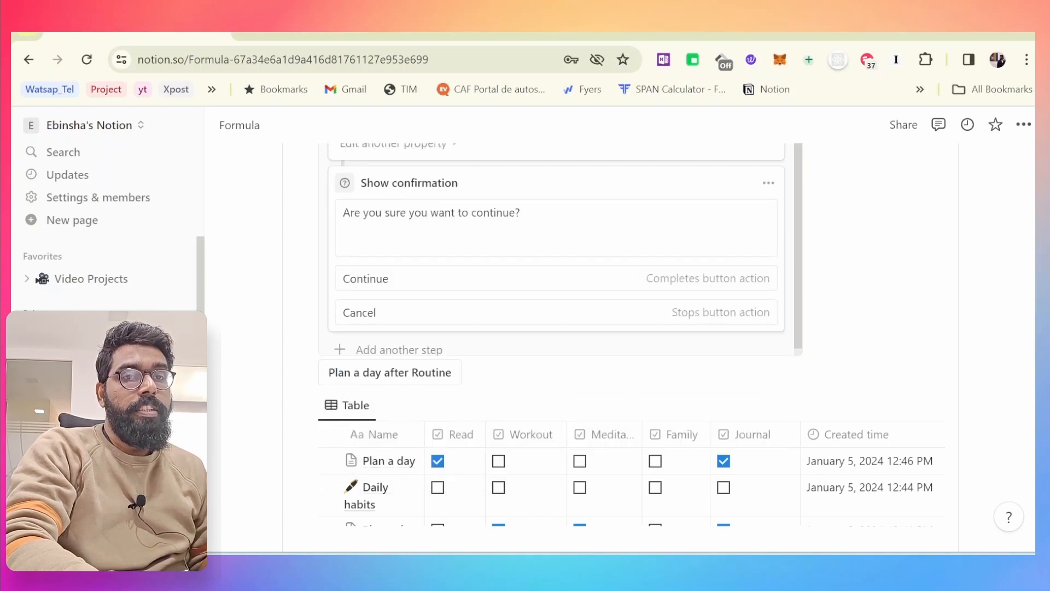
Step: Replace the new confirmation's message with "Highlights need to add or not ?"
click(521, 212)
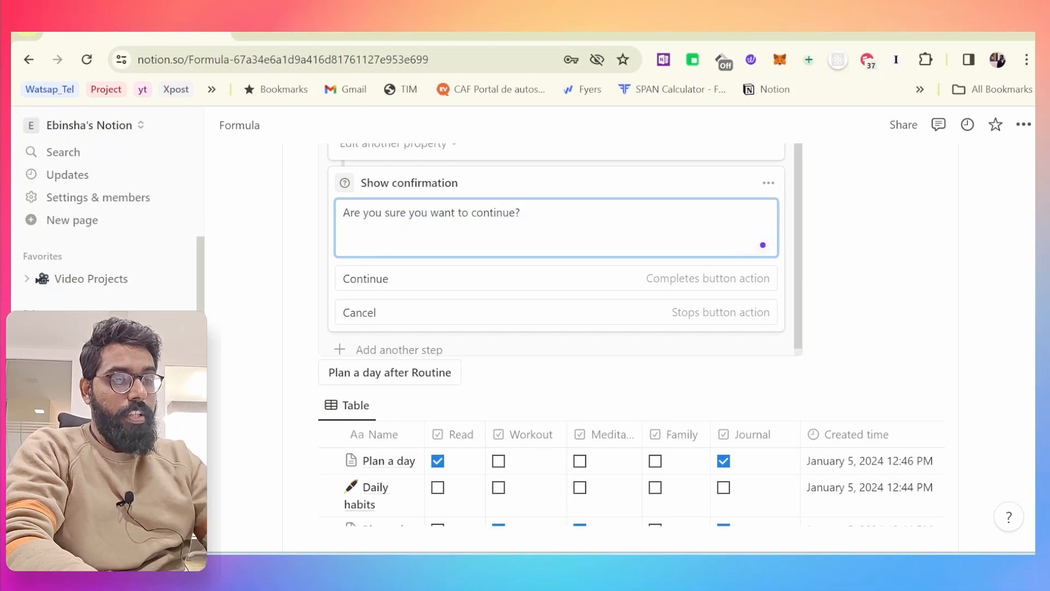
key(BackSpace)
key(BackSpace)
key(BackSpace)
key(BackSpace)
key(BackSpace)
key(BackSpace)
key(BackSpace)
key(BackSpace)
key(BackSpace)
key(BackSpace)
key(BackSpace)
key(BackSpace)
key(BackSpace)
key(BackSpace)
key(BackSpace)
key(BackSpace)
key(BackSpace)
key(BackSpace)
key(BackSpace)
key(BackSpace)
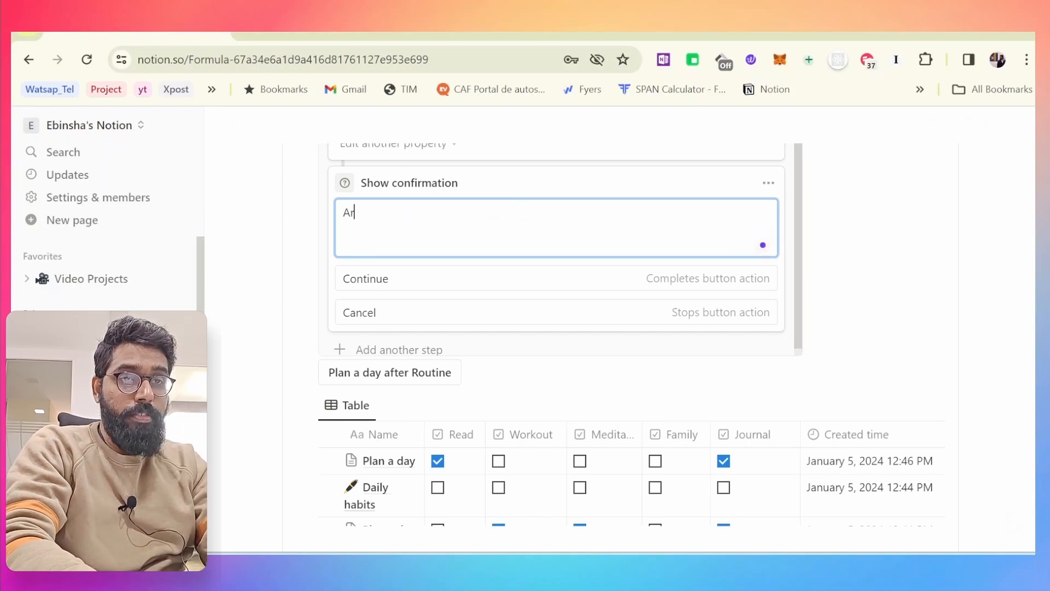
key(BackSpace)
key(BackSpace)
text(Highlights need)
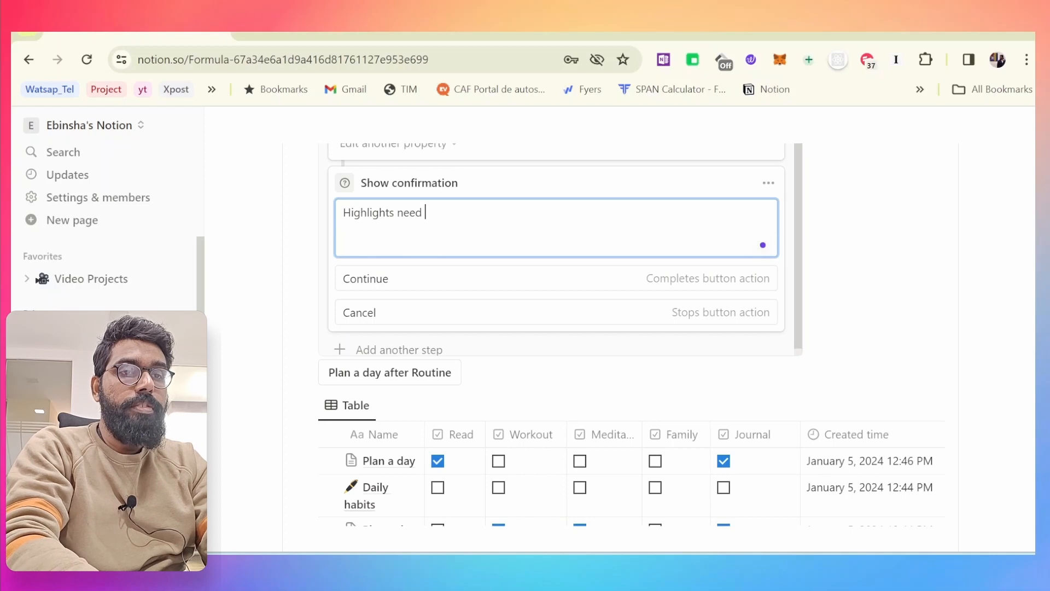
text( to add or not ?)
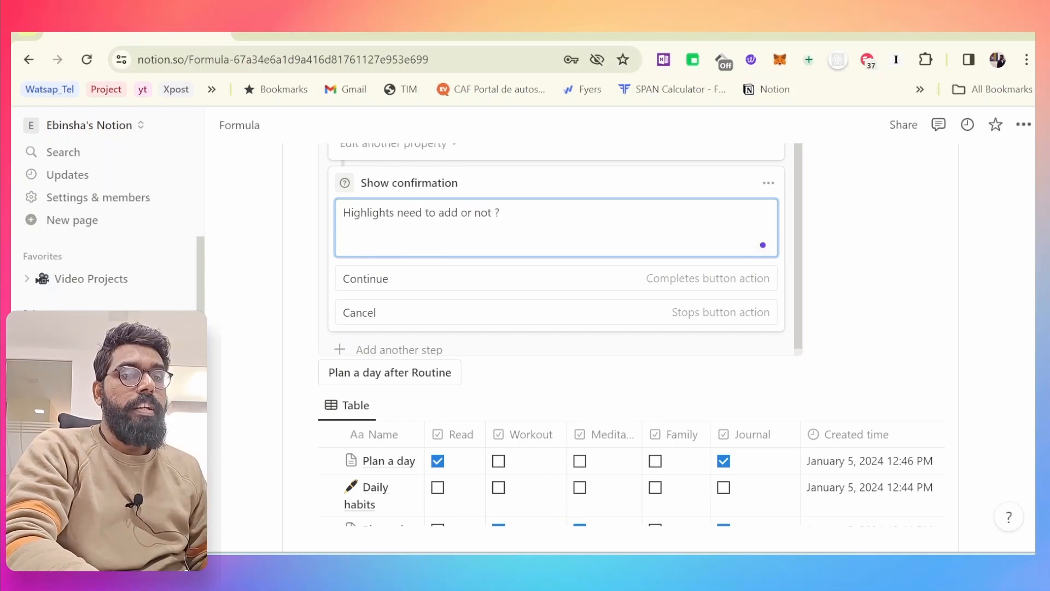
Step: Add an Open page step to the Daily habits button that opens "New page added" in Side peek
click(401, 352)
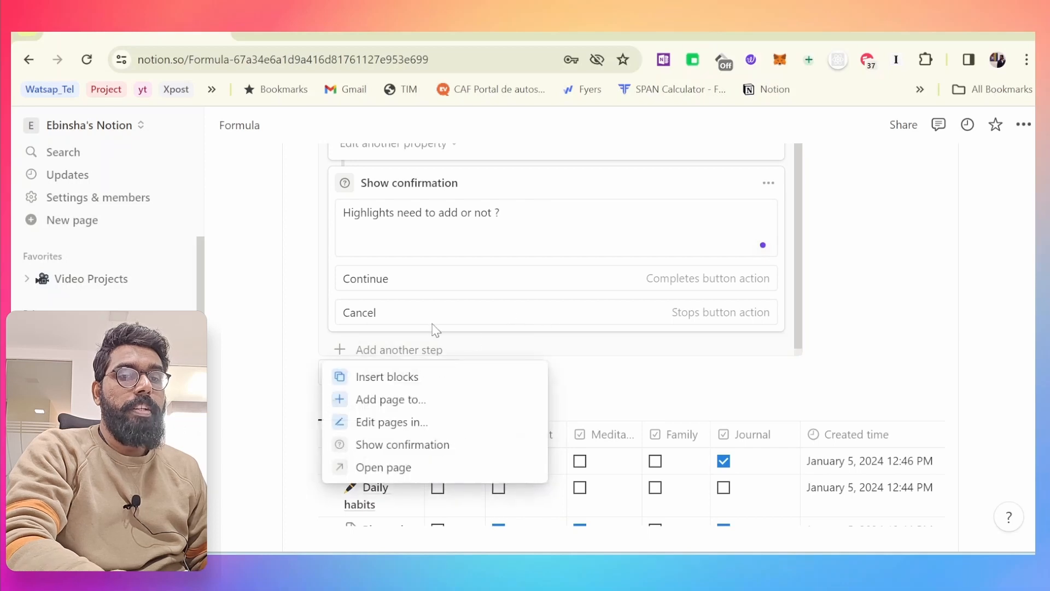
click(413, 470)
scroll(453, 257, down, 3)
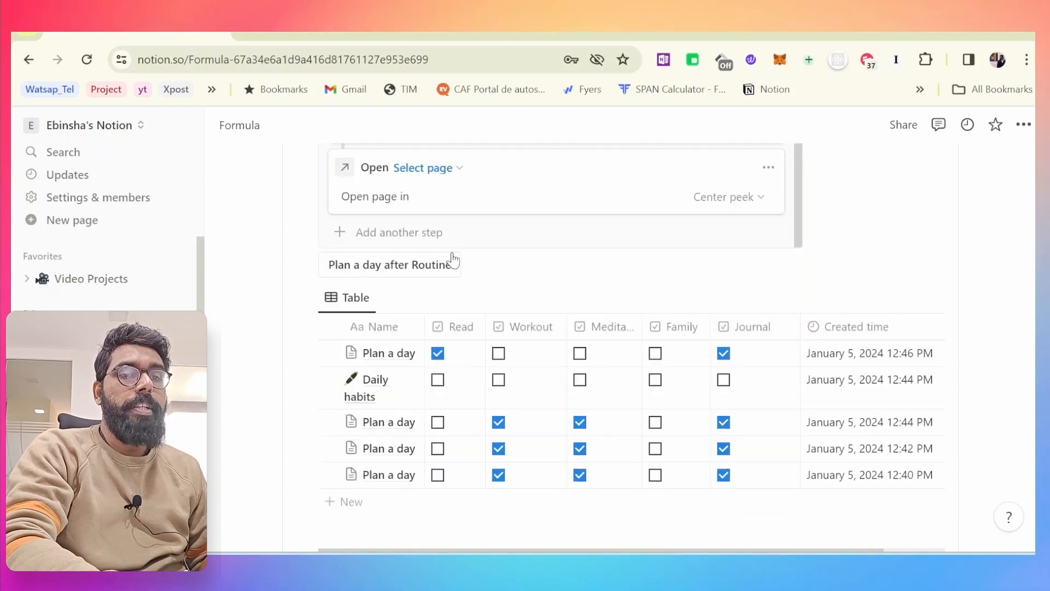
click(454, 168)
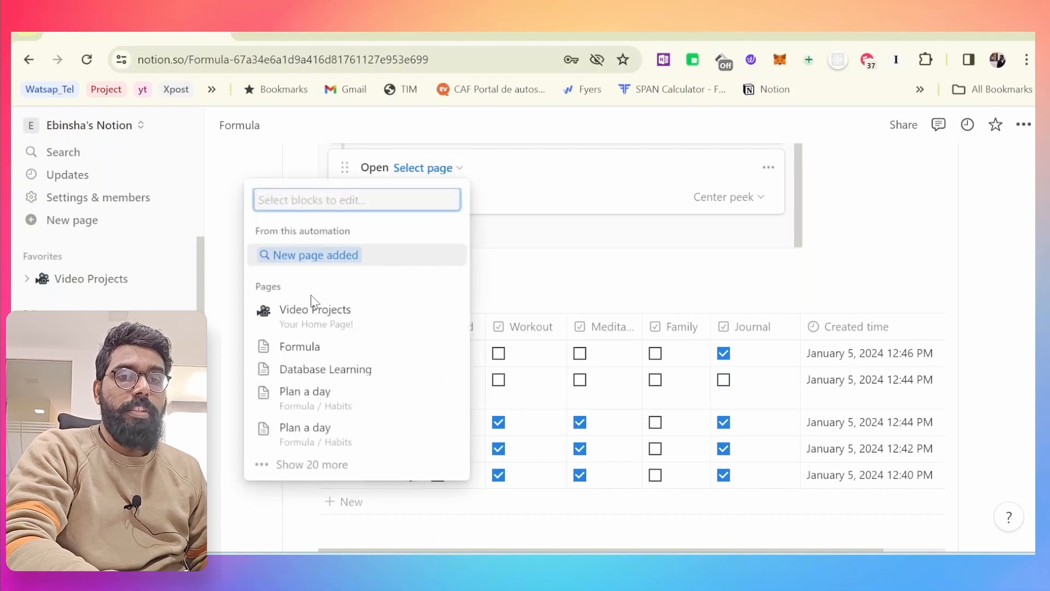
click(331, 261)
Step: Review the Daily habits button's sequence of confirmation, Add page and Open page steps, and save the button
scroll(572, 236, up, 3)
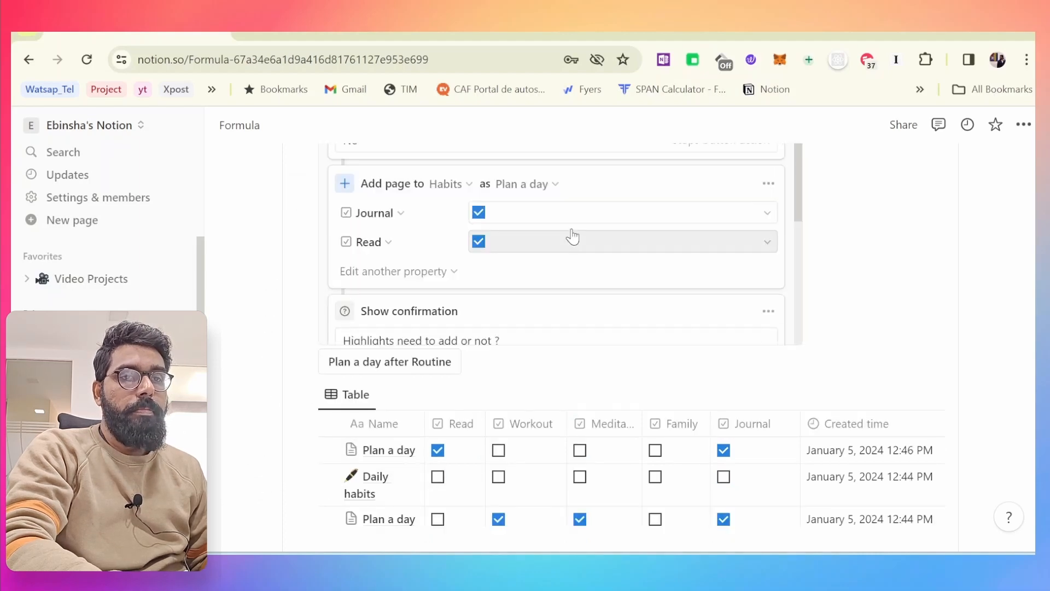
scroll(572, 236, up, 5)
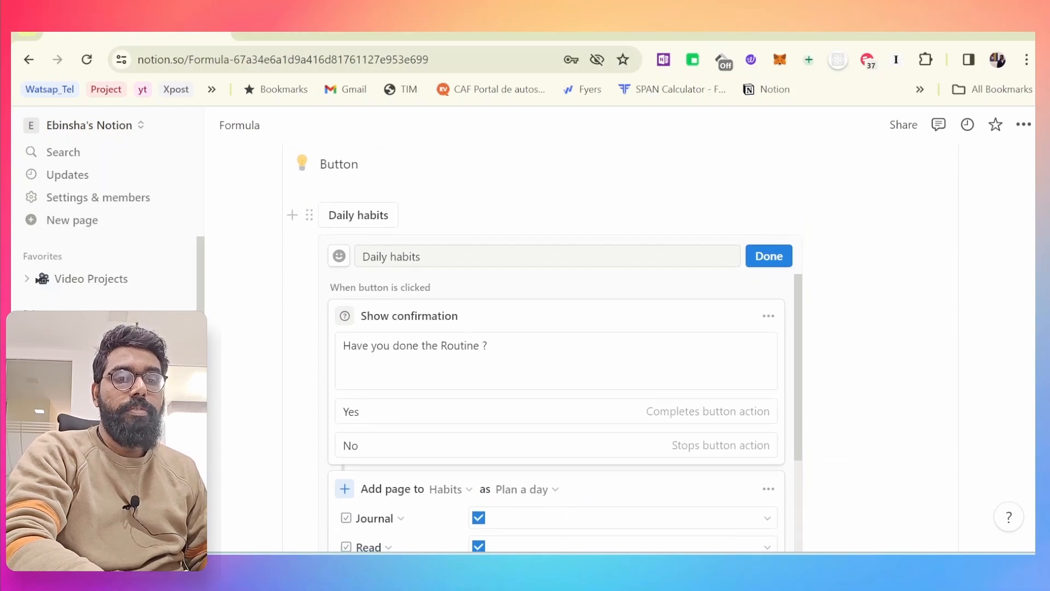
scroll(493, 462, down, 2)
scroll(493, 462, down, 3)
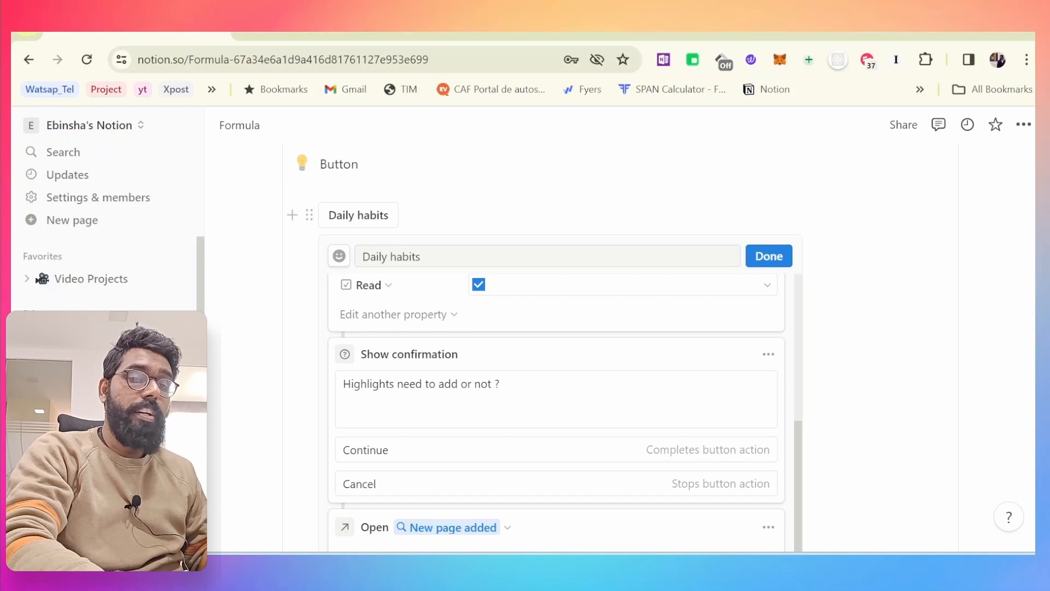
scroll(556, 346, down, 3)
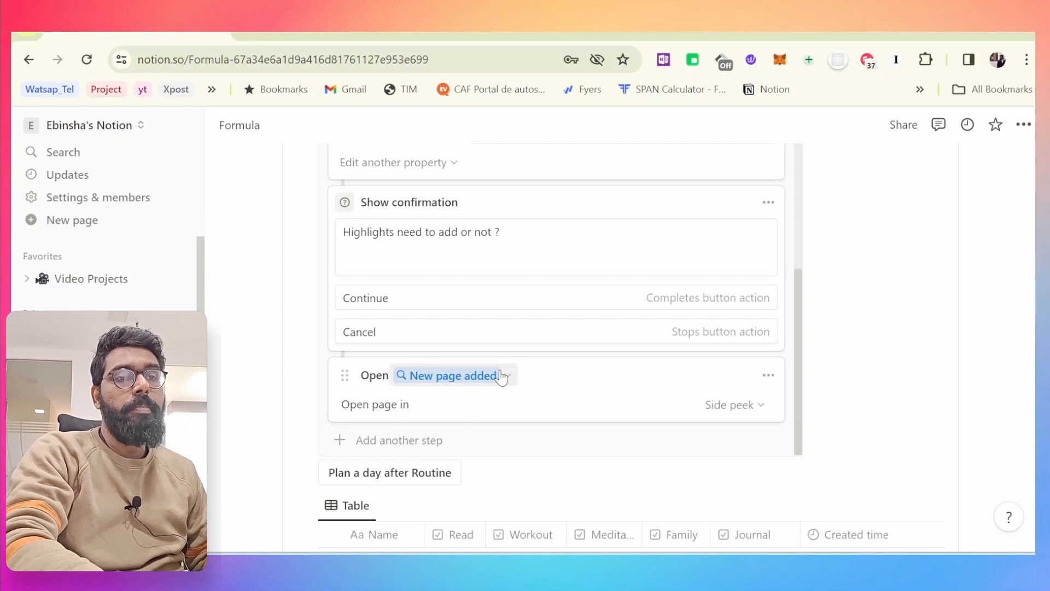
scroll(501, 378, up, 5)
click(766, 330)
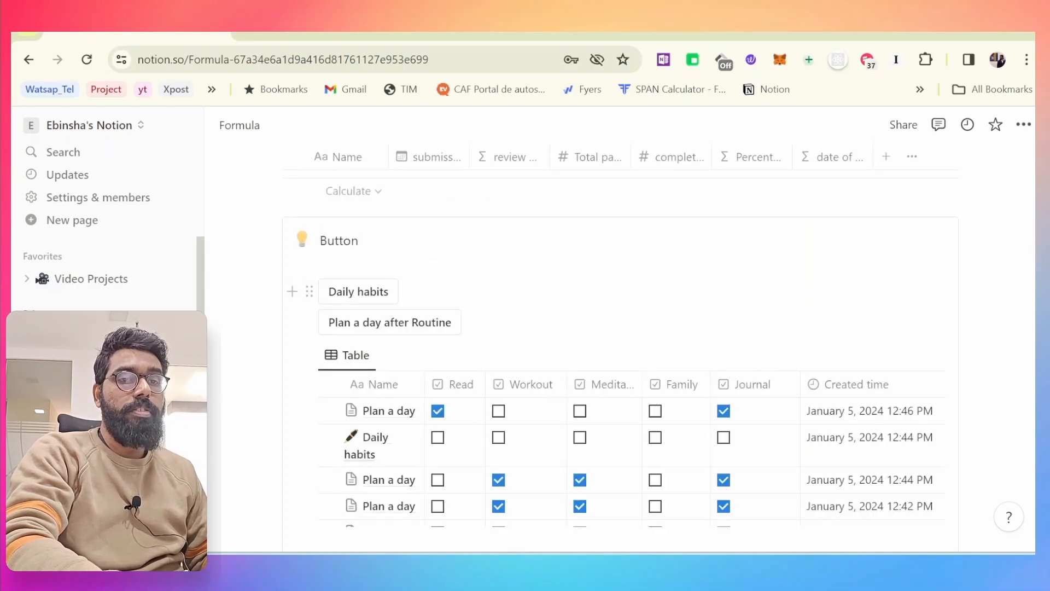
Step: Run the Daily habits button, answering Yes to the routine question and Continue to the highlights question
click(371, 296)
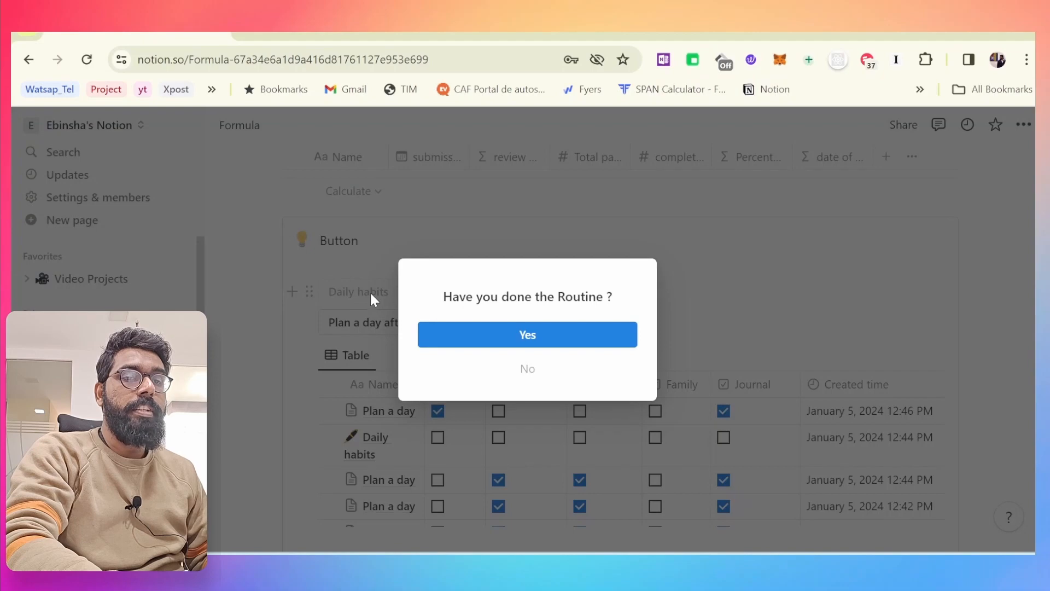
click(527, 336)
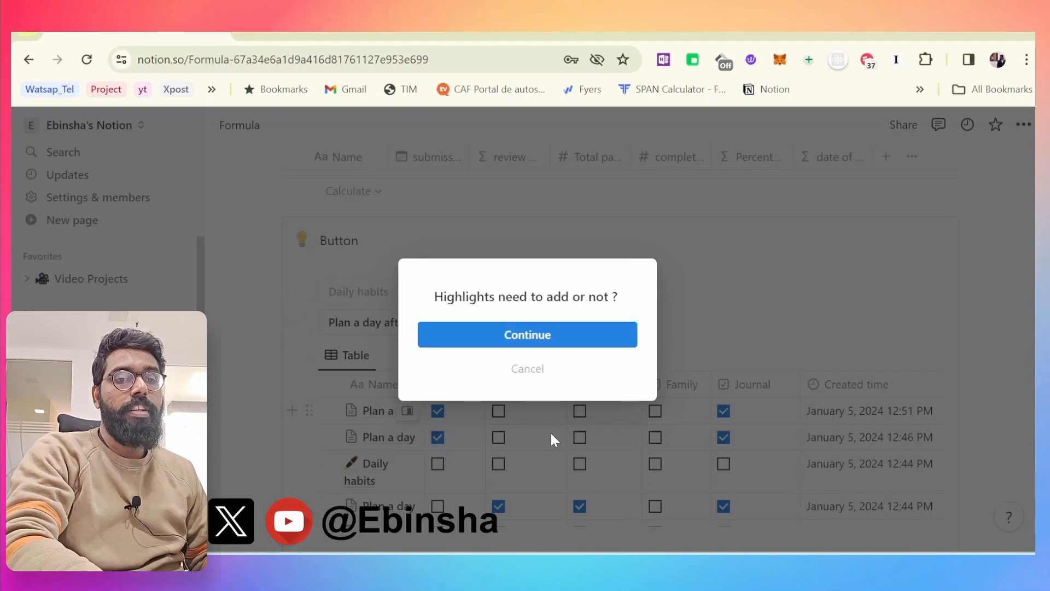
click(538, 340)
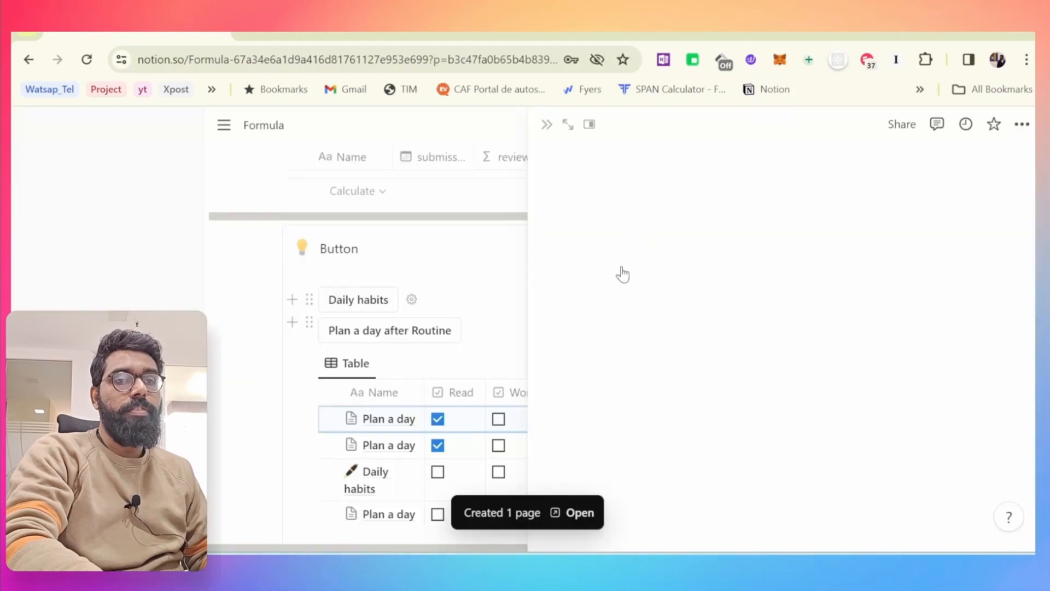
Step: Check the new page's properties, fill the empty to-do under Highlights of the day with "test", and close the page's side peek
scroll(675, 293, down, 5)
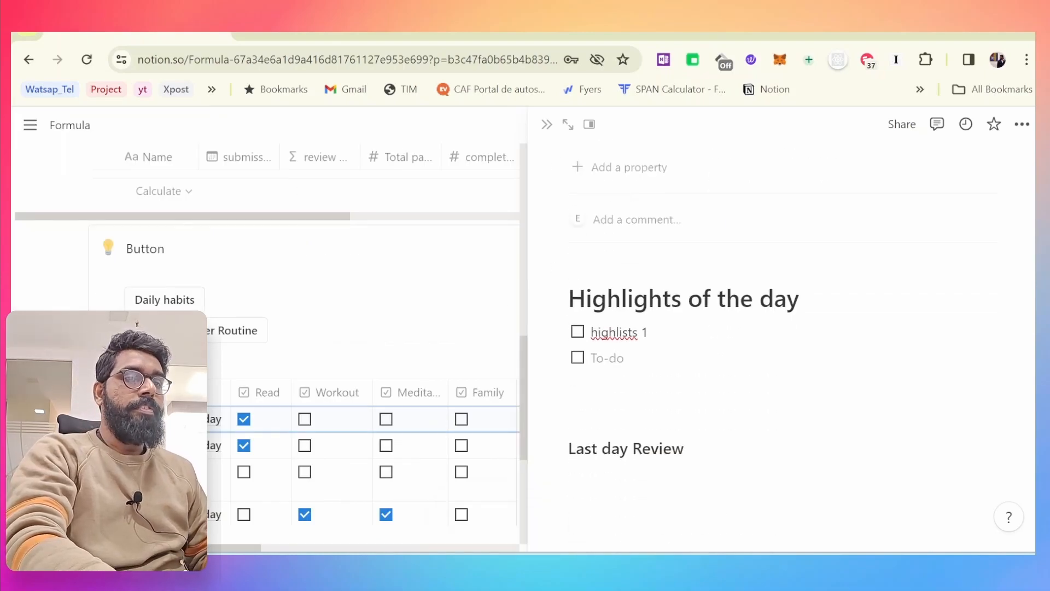
scroll(698, 372, up, 5)
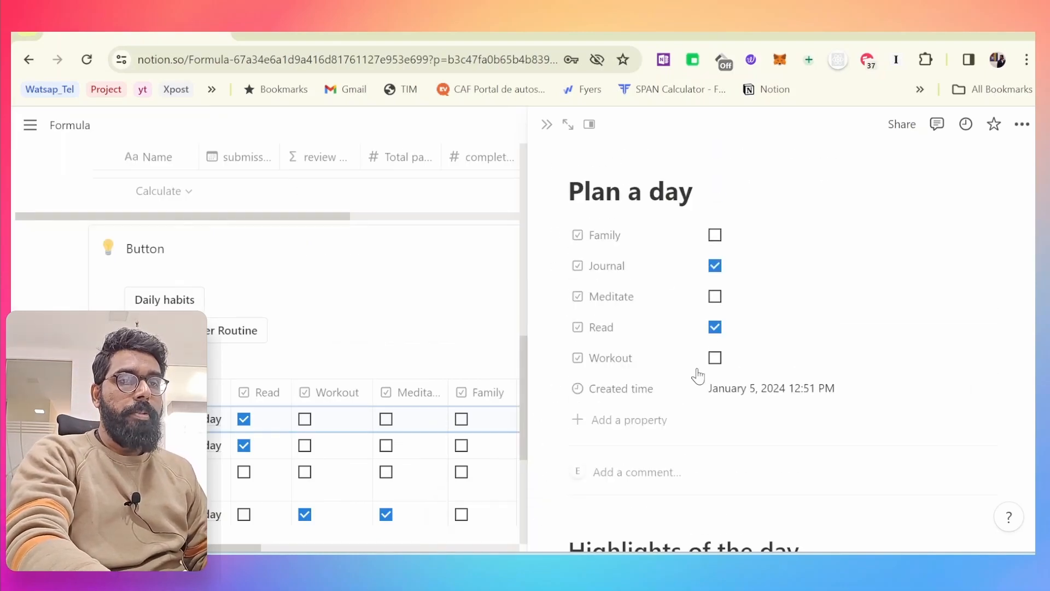
scroll(698, 377, down, 2)
scroll(782, 328, down, 3)
click(602, 357)
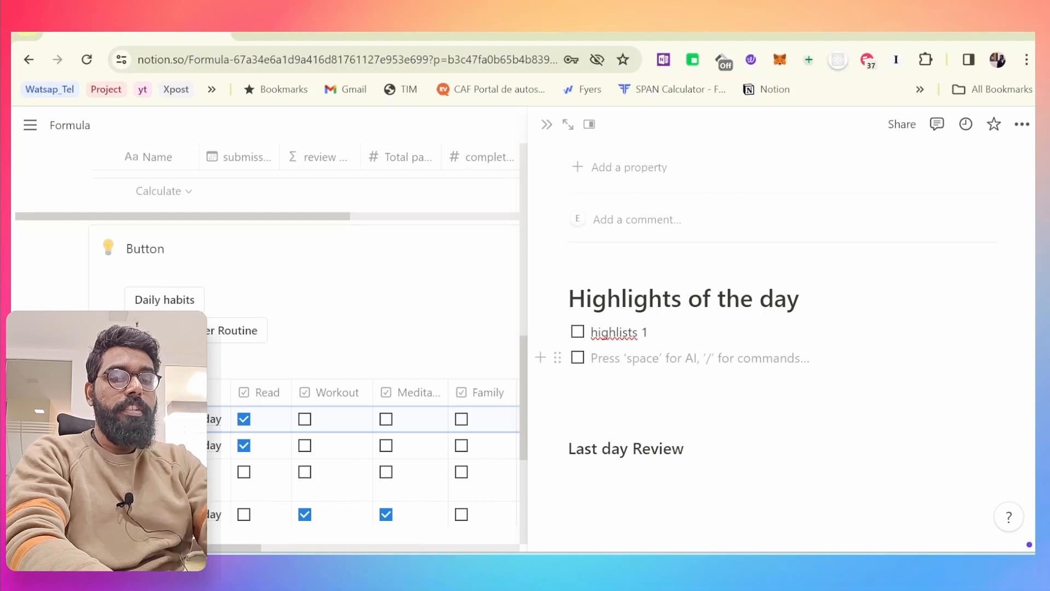
text(test)
scroll(782, 328, up, 5)
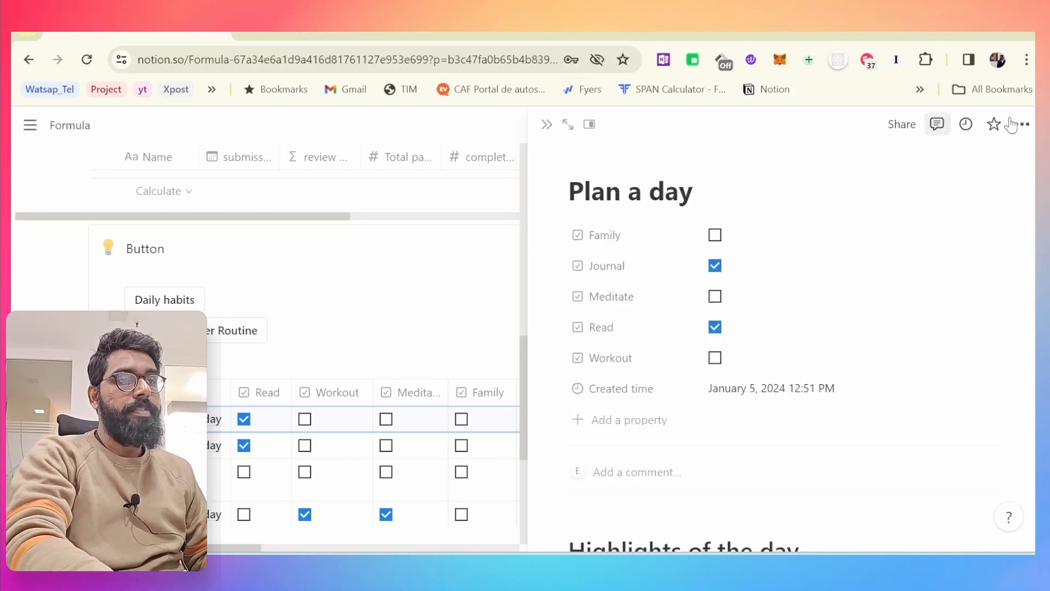
key(Escape)
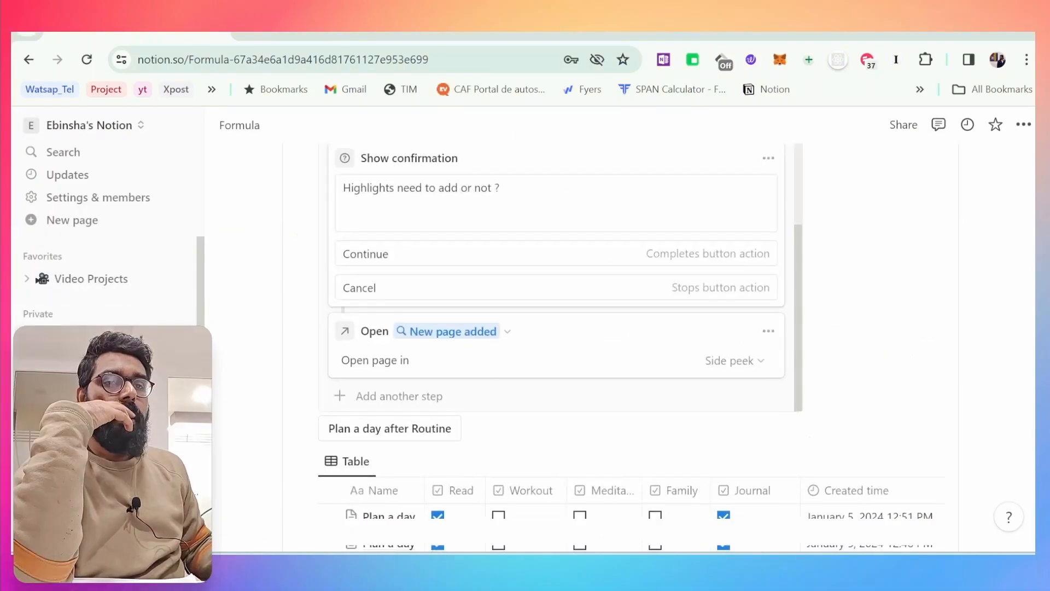
Step: Review the Daily habits button's settings, from the routine confirmation and Habits page properties to the highlights confirmation and Side peek opening
scroll(558, 274, up, 4)
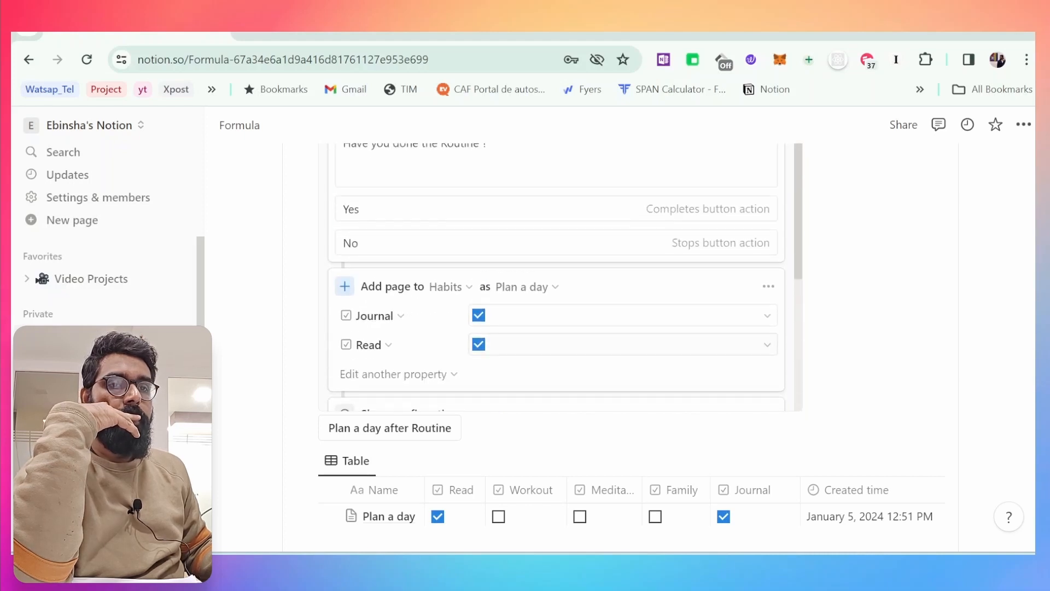
scroll(558, 274, up, 2)
click(360, 242)
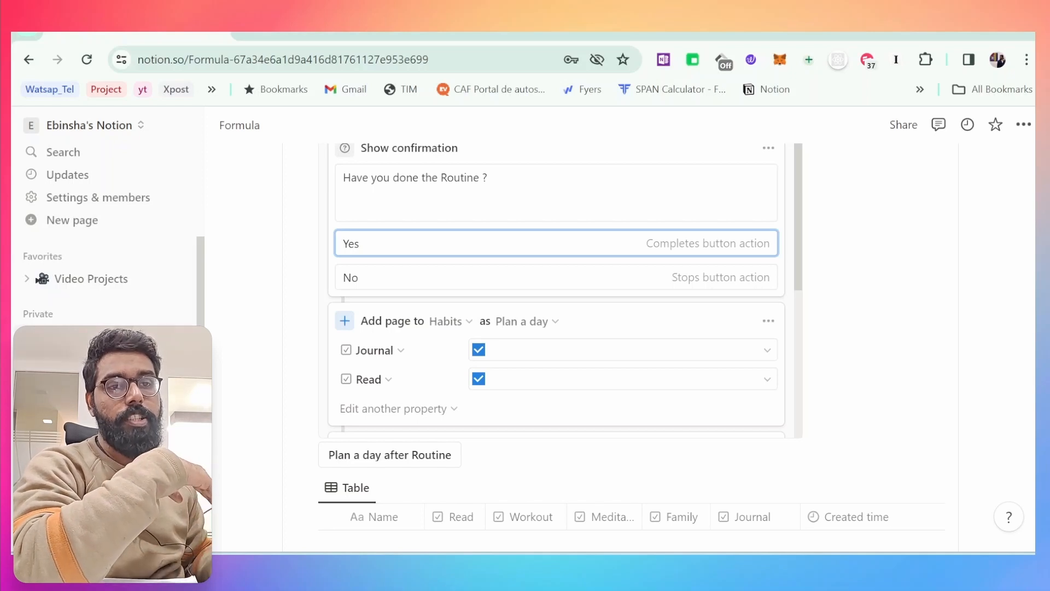
scroll(510, 368, down, 5)
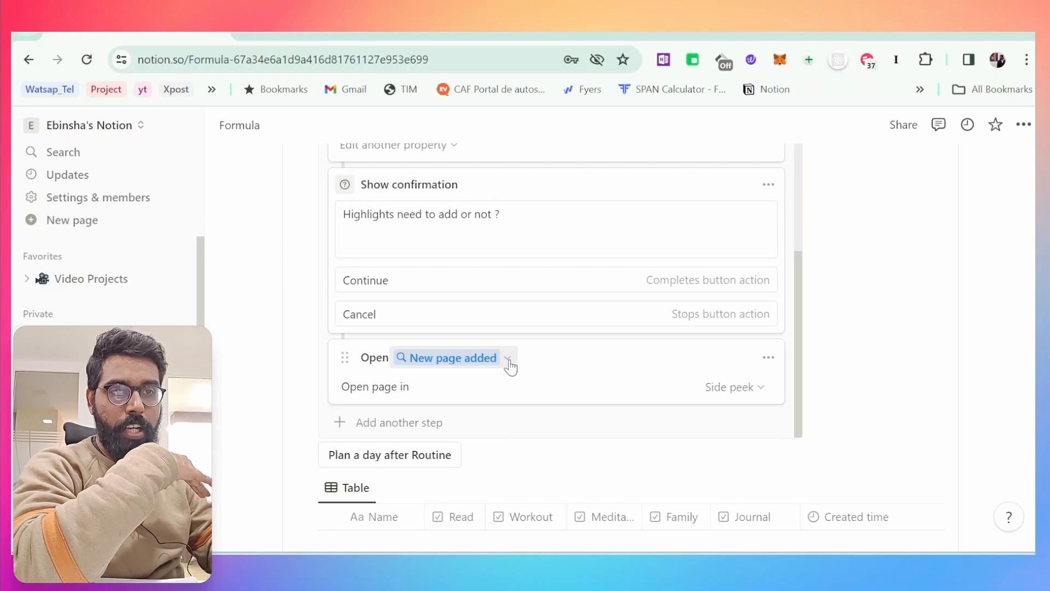
scroll(517, 358, up, 1)
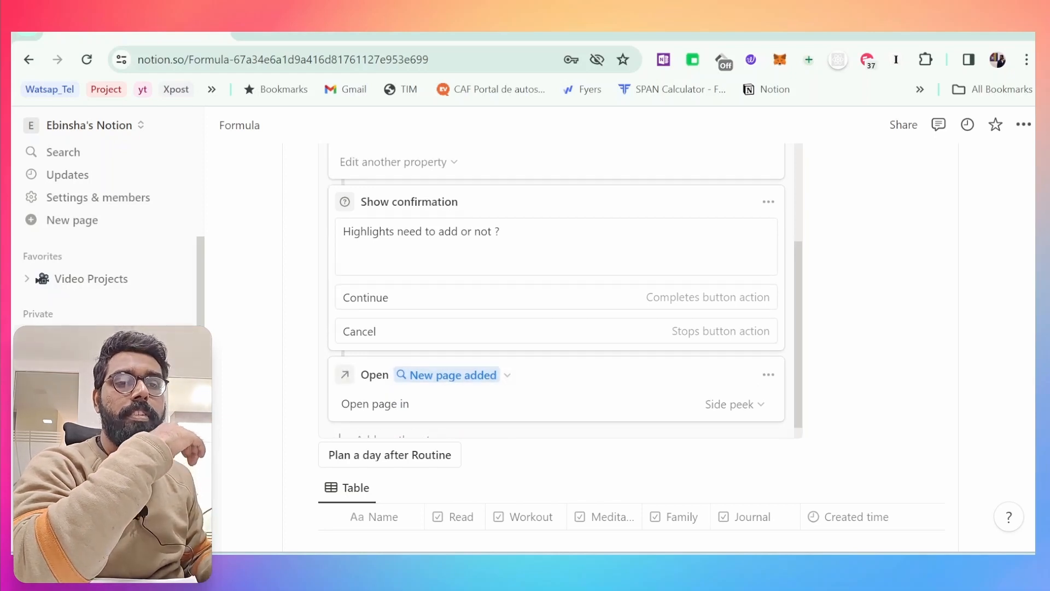
scroll(527, 348, down, 3)
scroll(527, 347, up, 8)
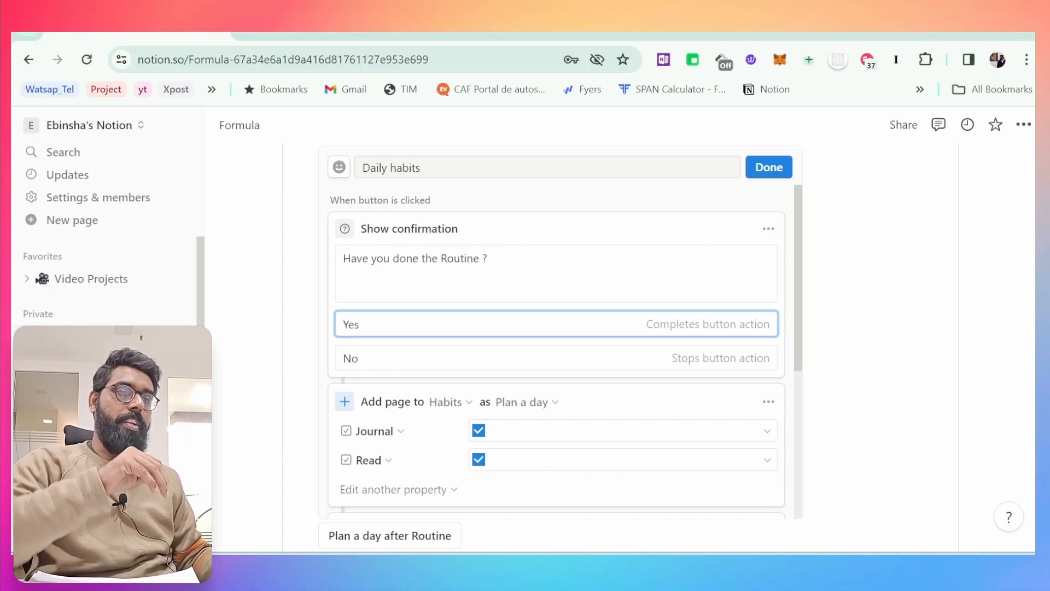
Step: Check the Plan a day entries in the Habits table and finish editing the Daily habits button
mouse_move(606, 37)
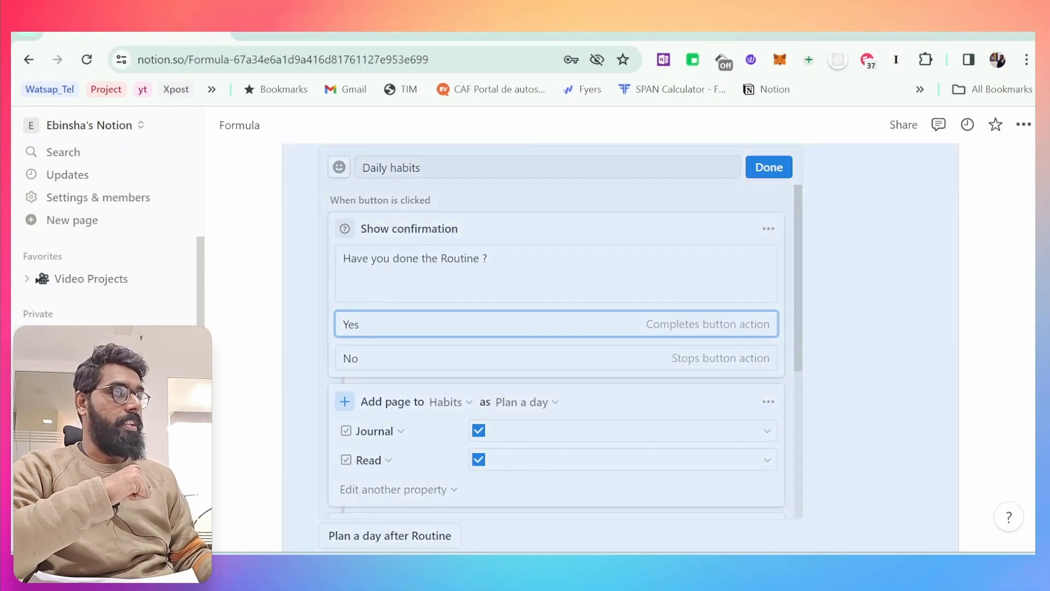
scroll(620, 347, down, 5)
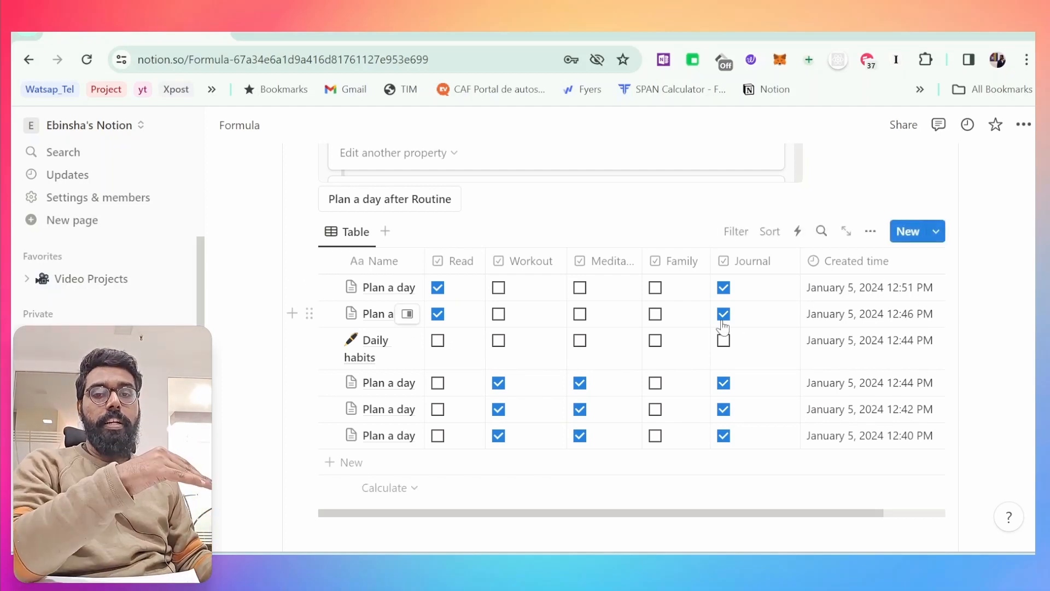
scroll(723, 326, up, 5)
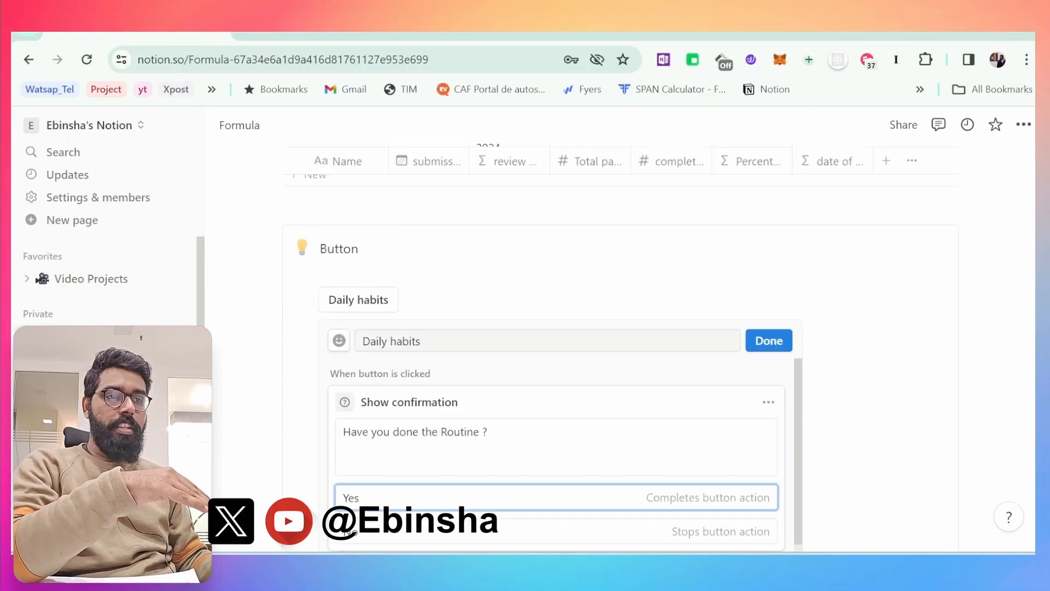
click(768, 343)
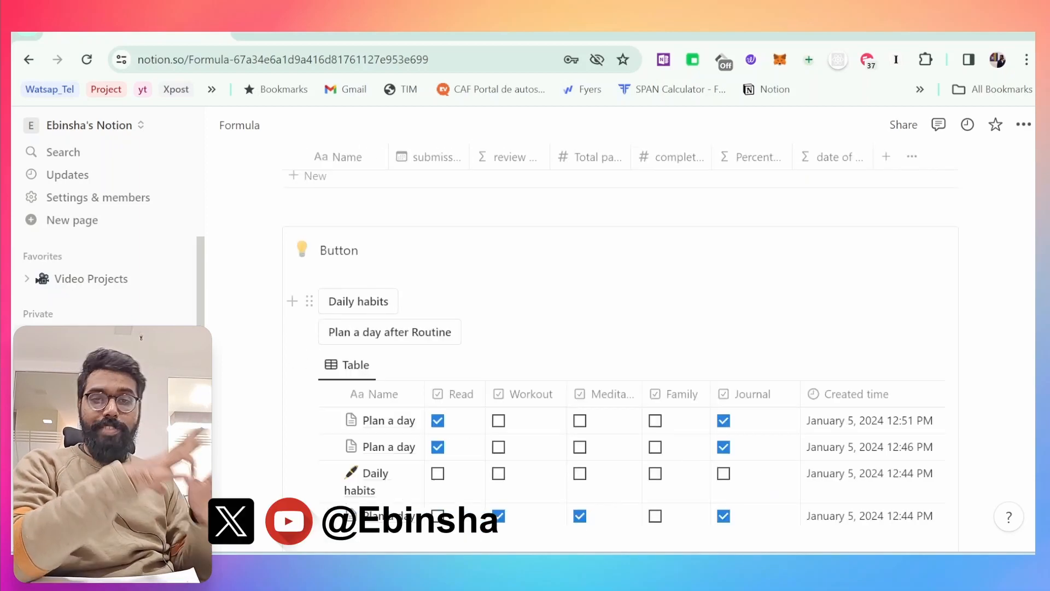